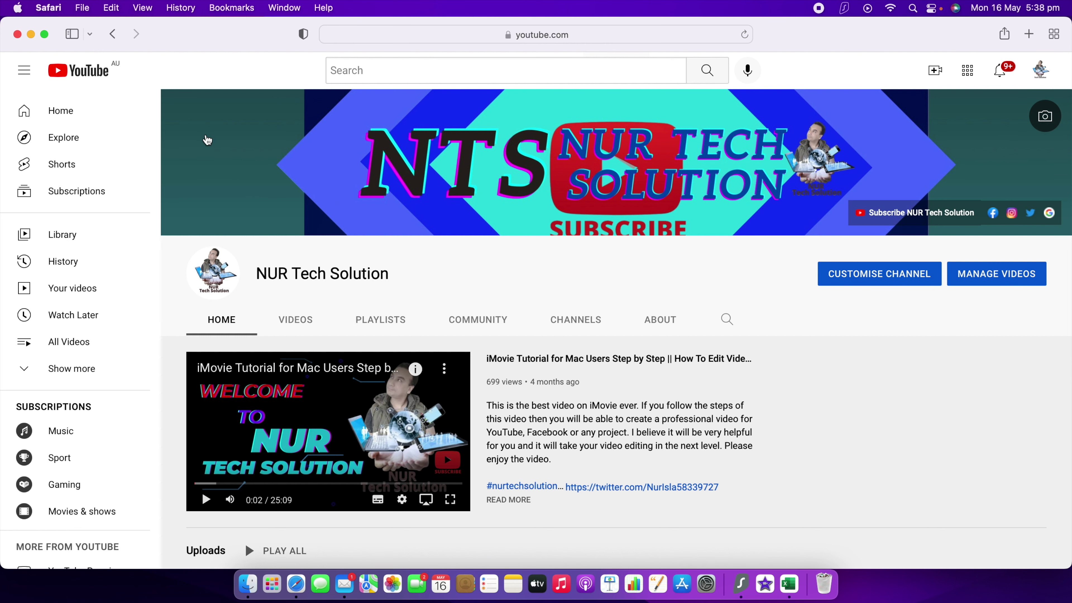
Step: Minimize the Safari window showing the YouTube channel to reveal the macOS desktop
click(30, 34)
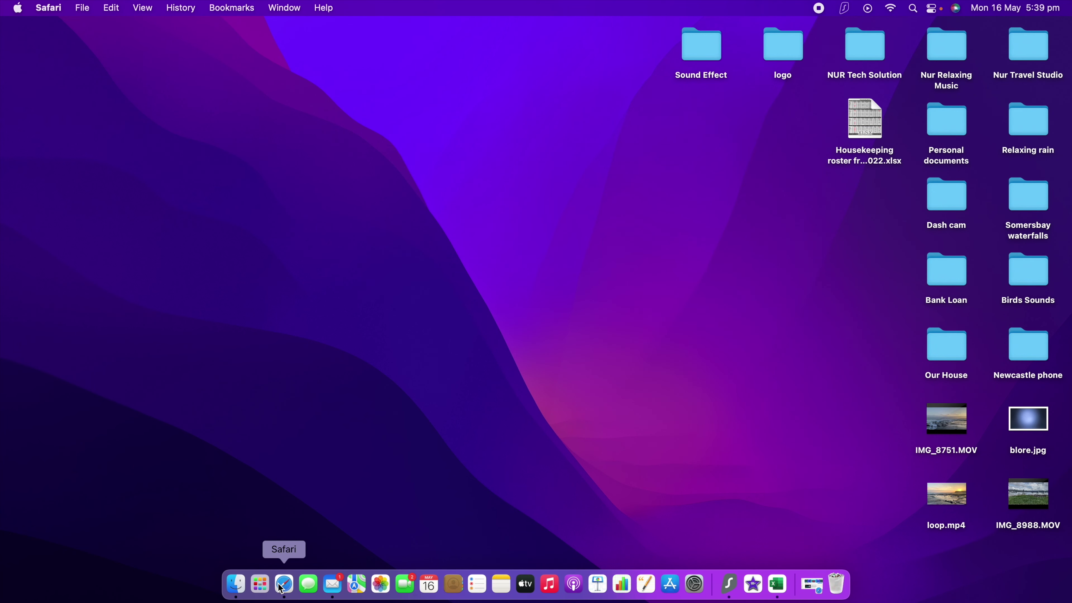
Step: Launch Microsoft Excel from Launchpad to reach its new-workbook template gallery
click(260, 585)
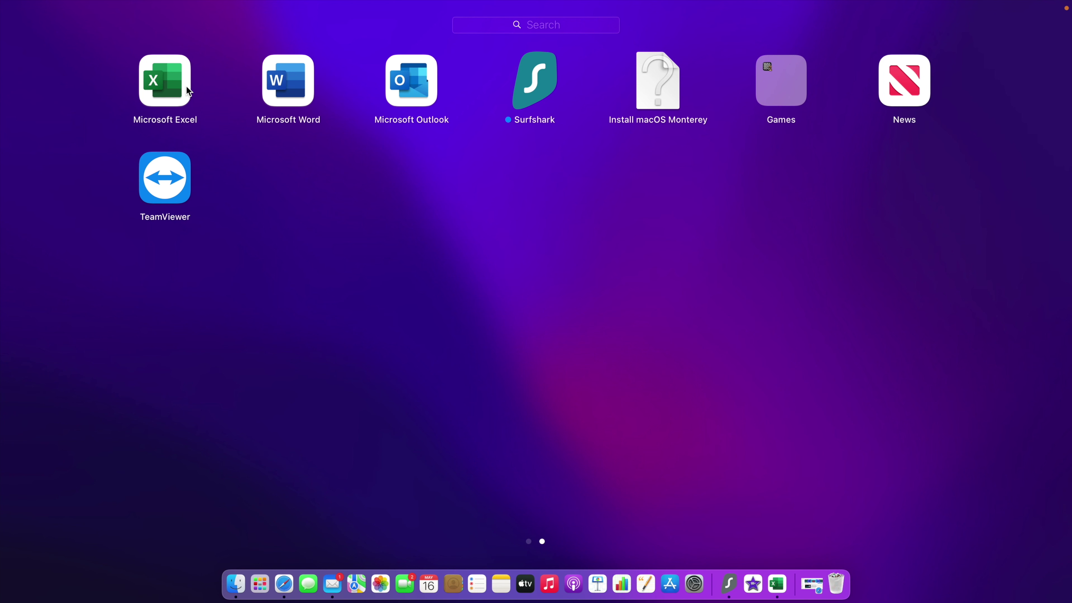
click(172, 87)
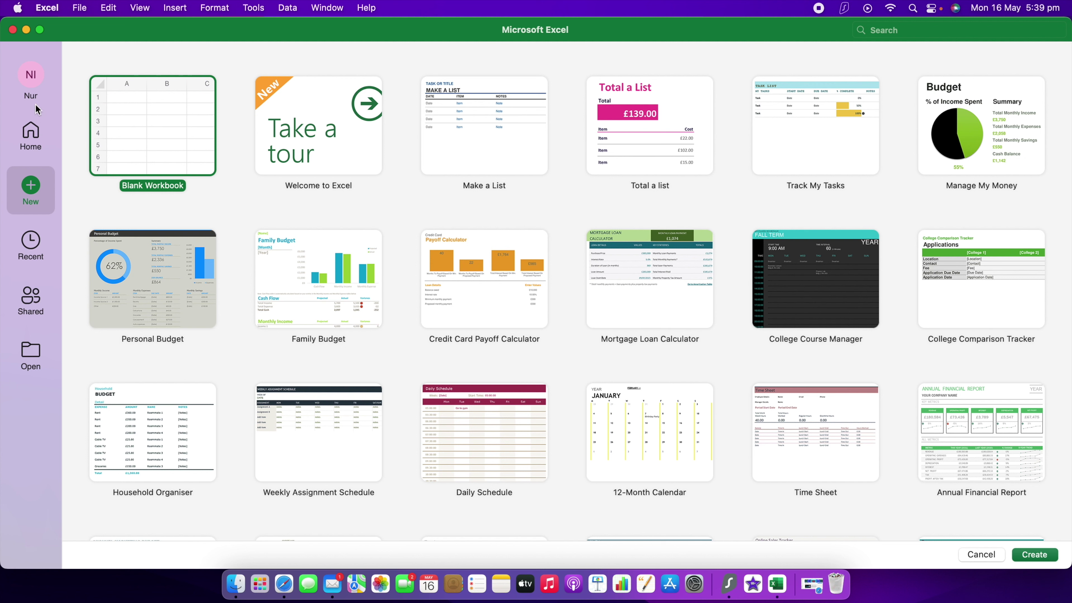
click(31, 142)
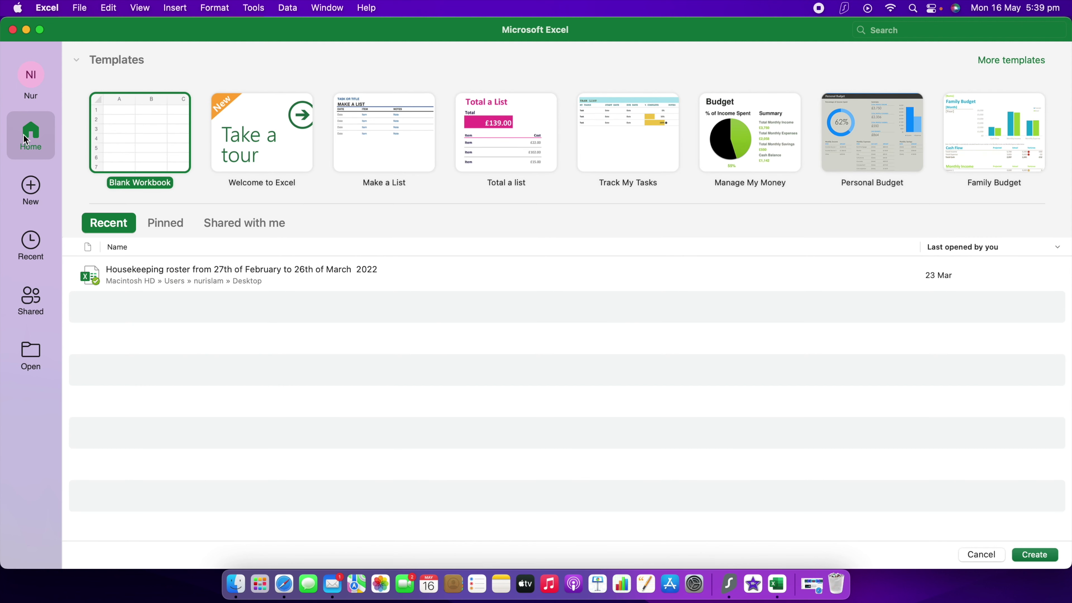
click(30, 186)
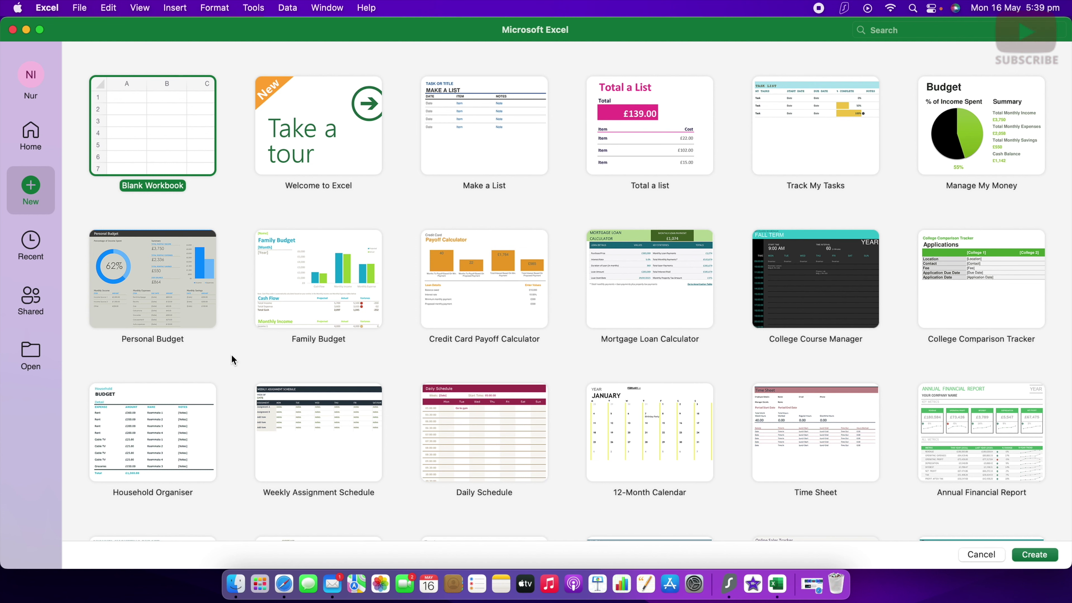
scroll(447, 402, down, 3)
scroll(446, 402, down, 3)
scroll(448, 401, down, 3)
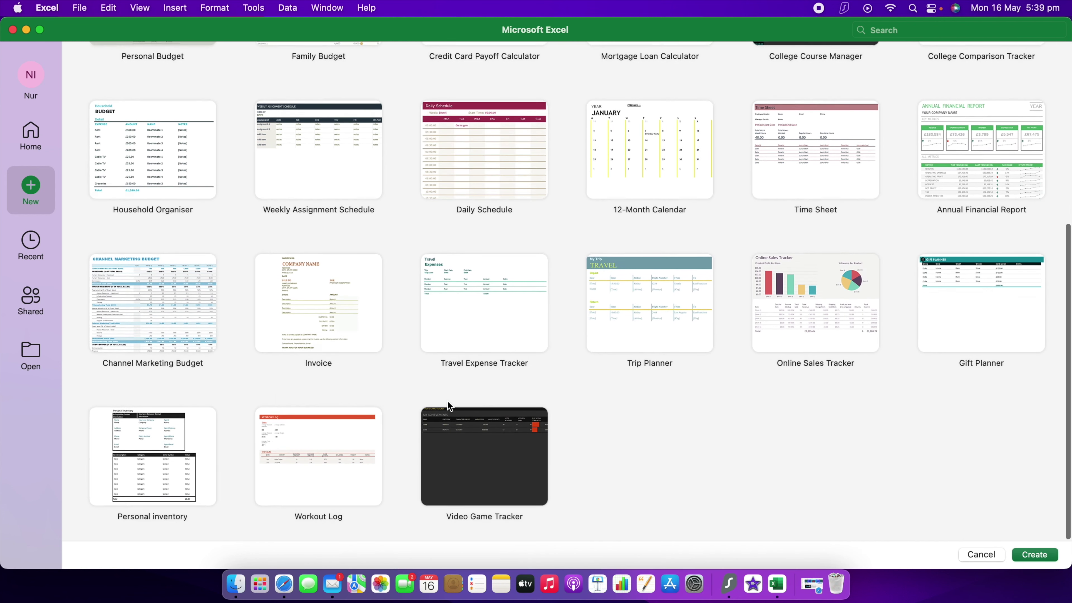
scroll(448, 401, up, 8)
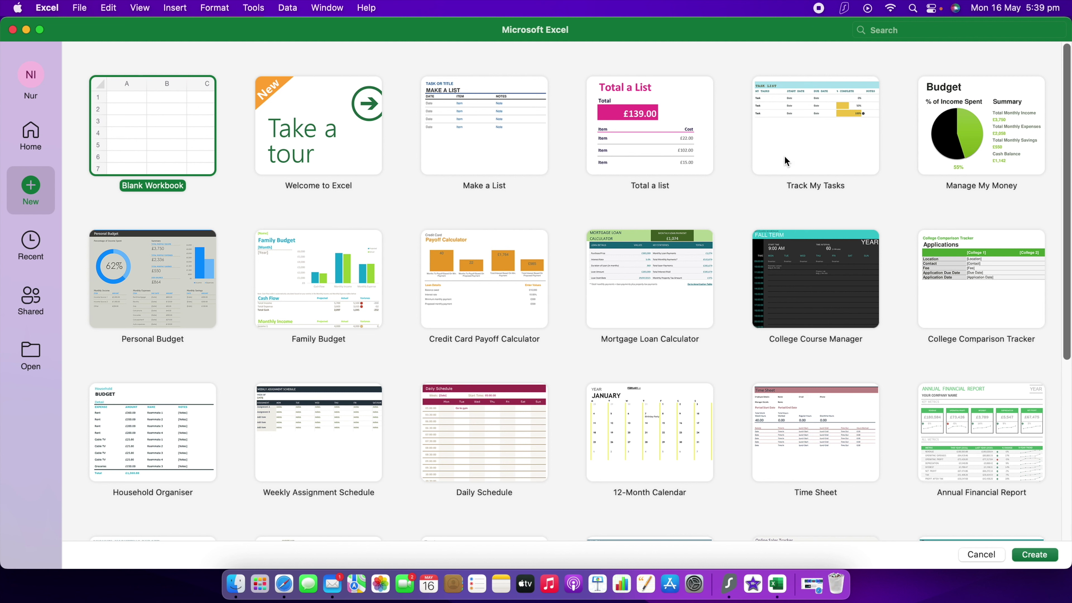
click(878, 27)
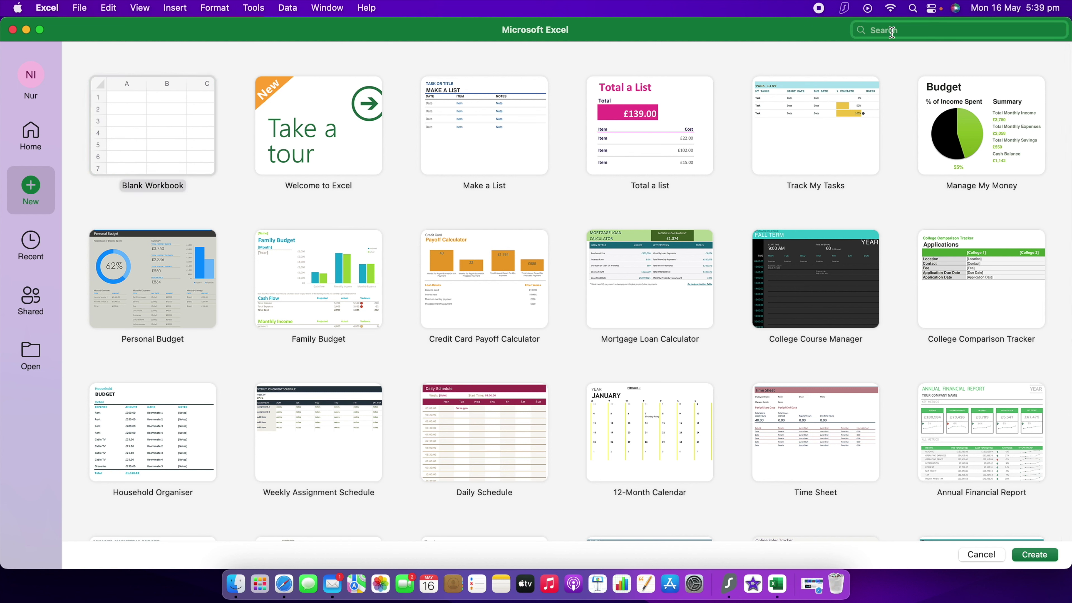
text(i)
text(nvoice)
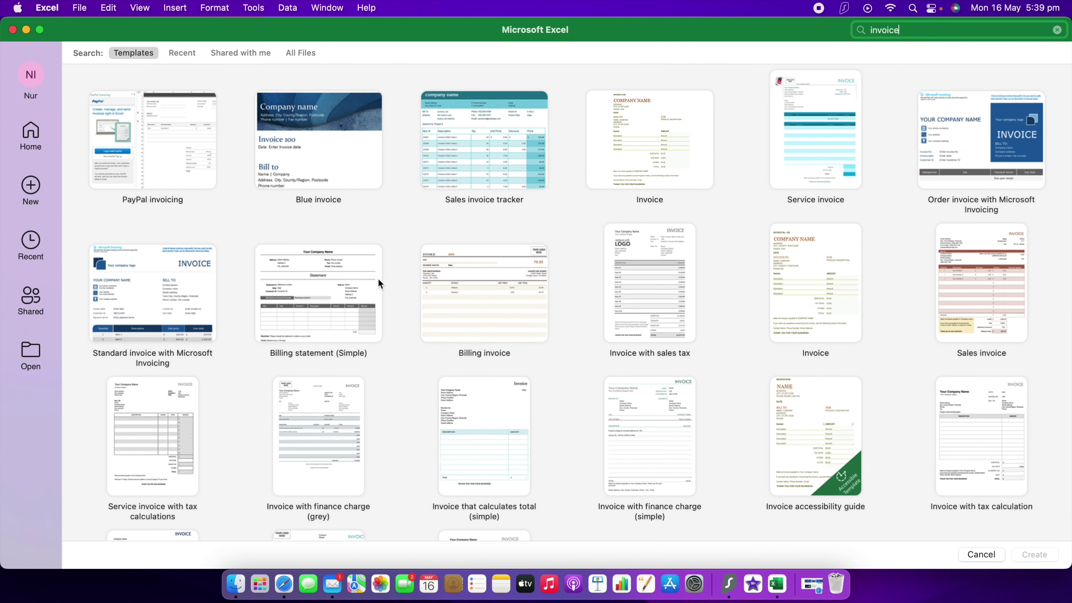
scroll(497, 237, down, 10)
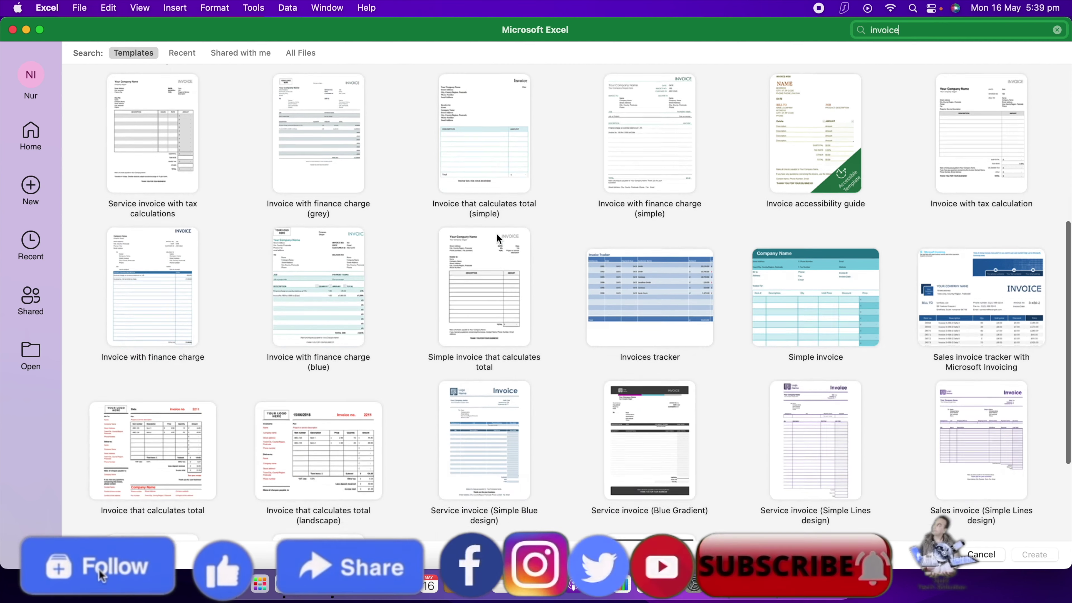
scroll(496, 234, up, 3)
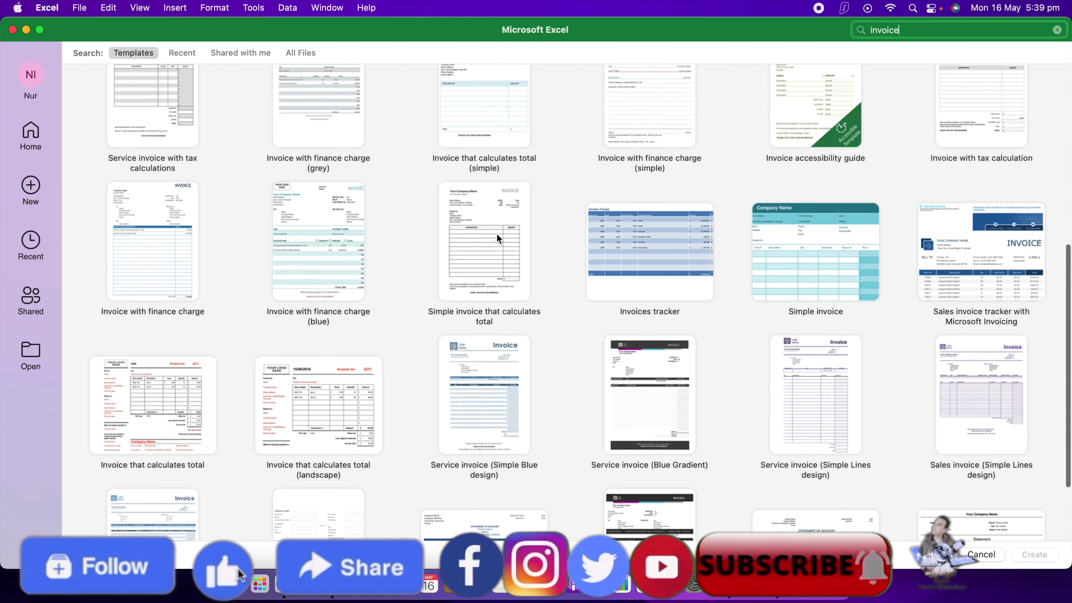
scroll(496, 234, up, 4)
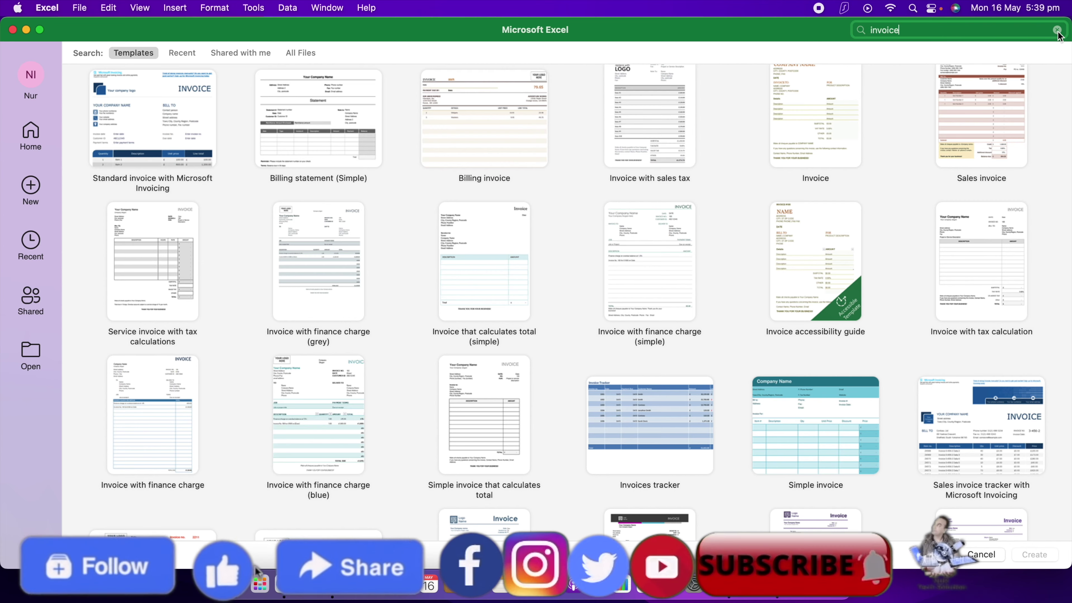
click(1057, 30)
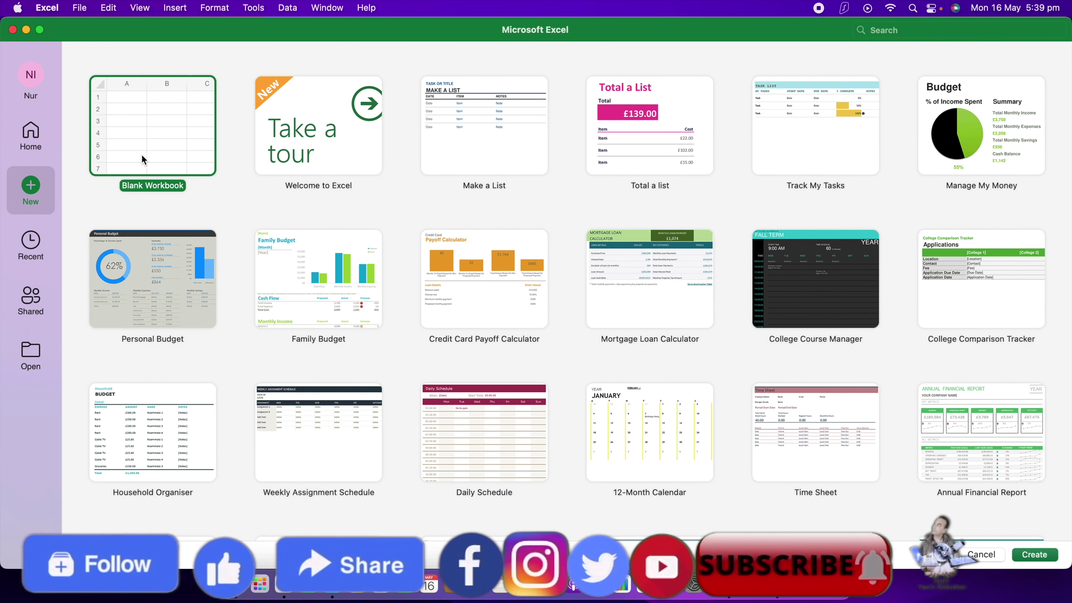
Step: Create blank workbook Book2 and widen its window to both screen edges
click(161, 137)
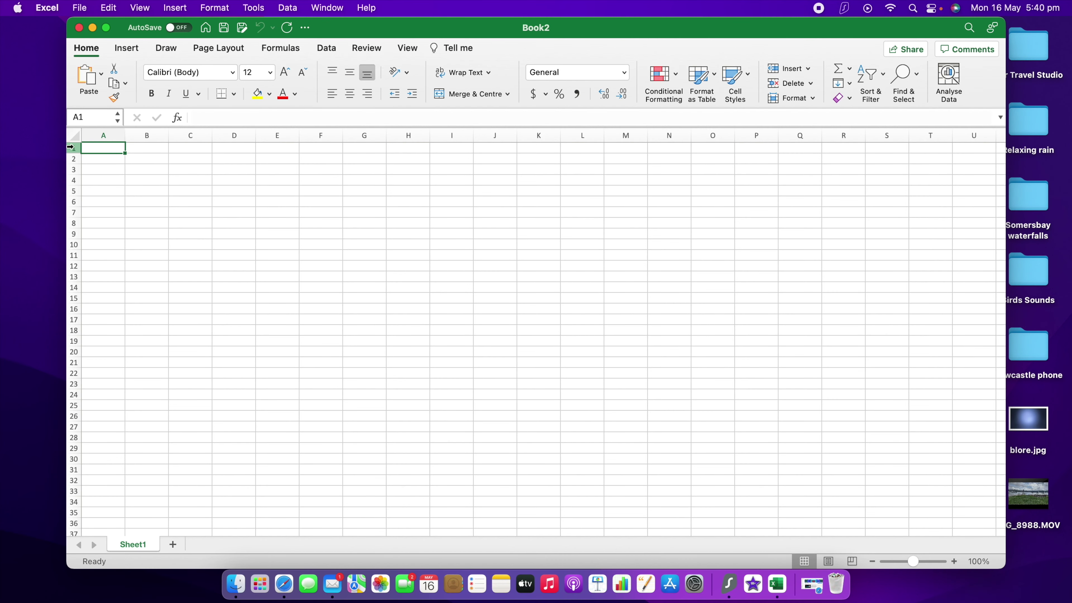
drag(65, 146, 0, 146)
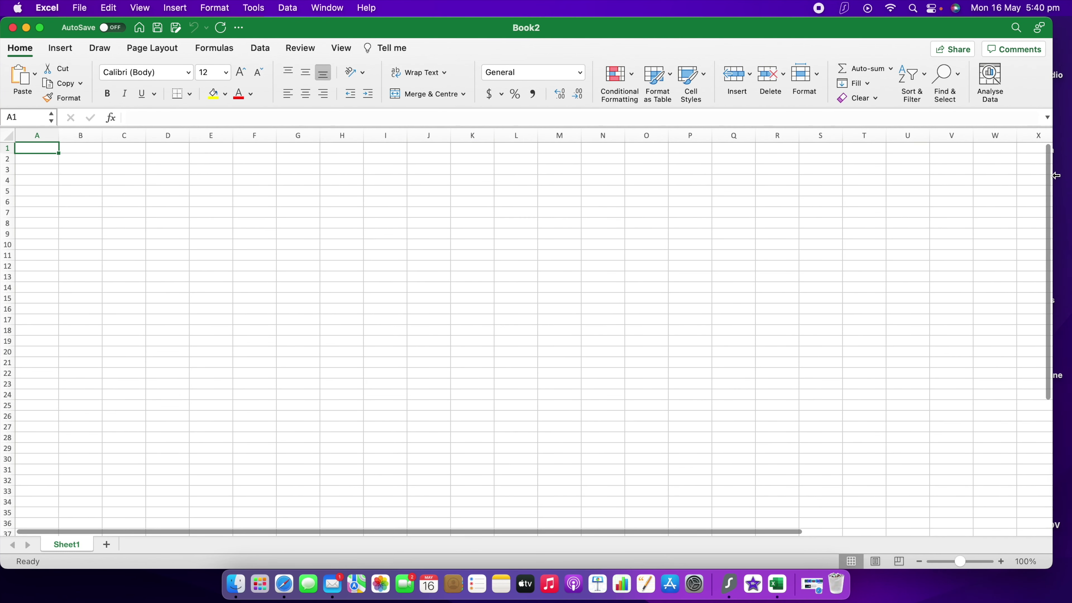
drag(1008, 174, 1071, 175)
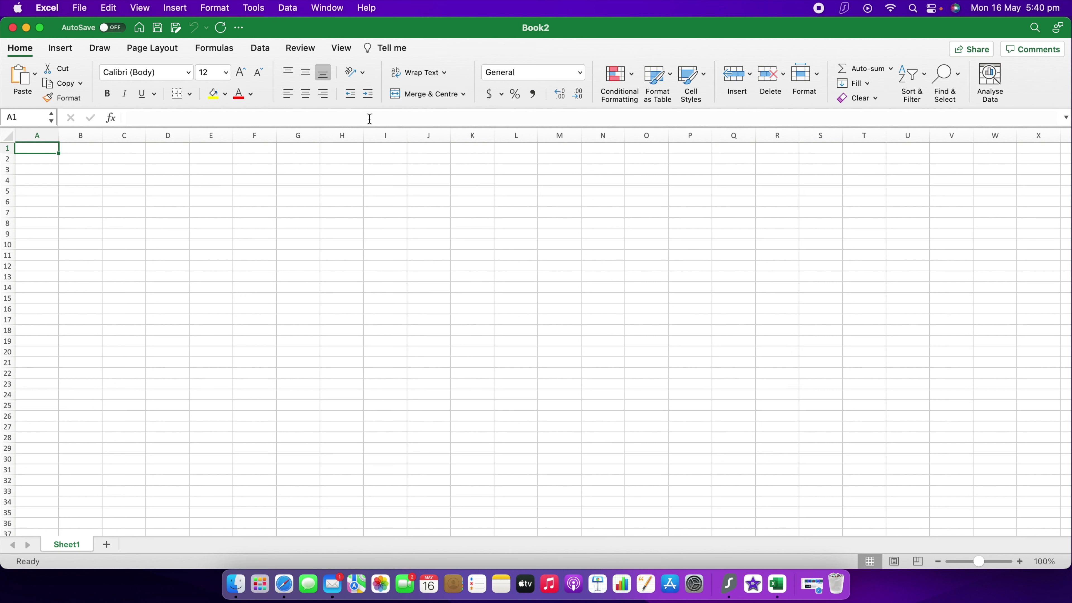
Step: Browse the Insert, Draw, Page Layout, Formulas, Data, Review and View commands, then dismiss Tell me
click(64, 55)
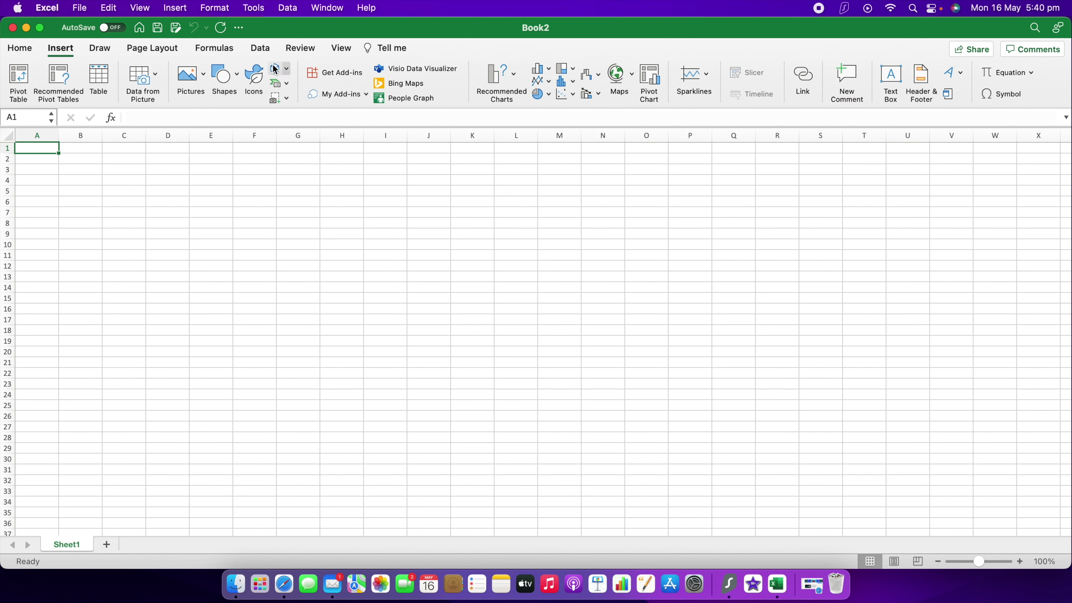
click(101, 50)
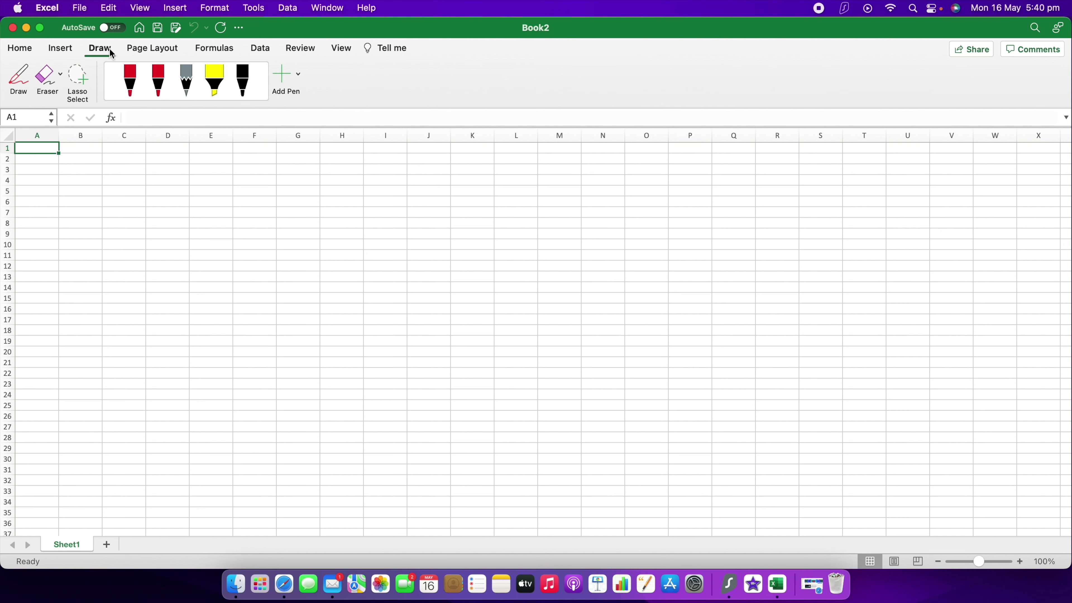
click(142, 51)
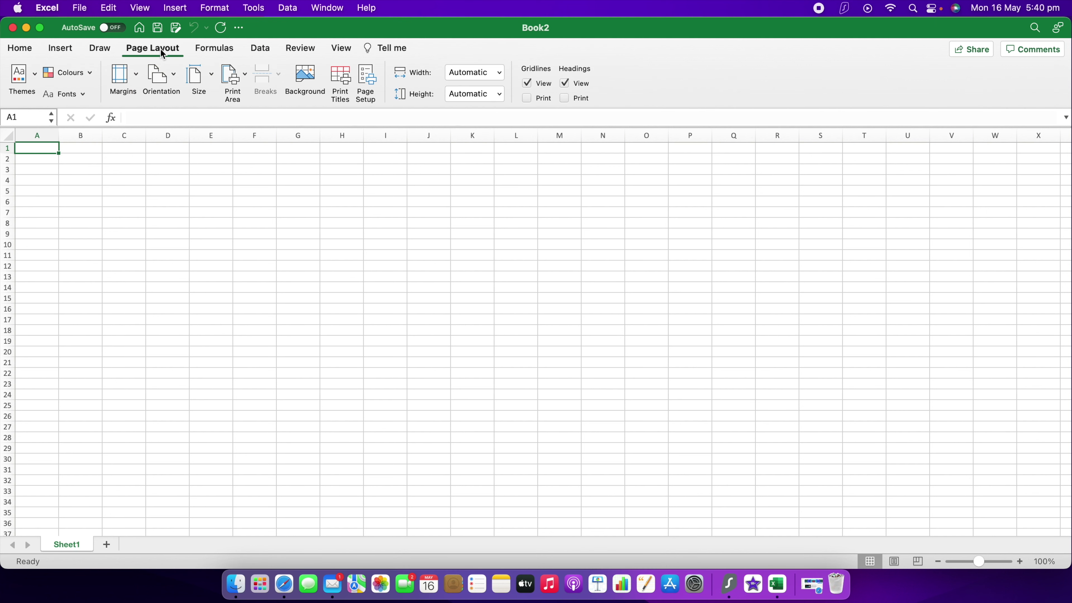
click(215, 49)
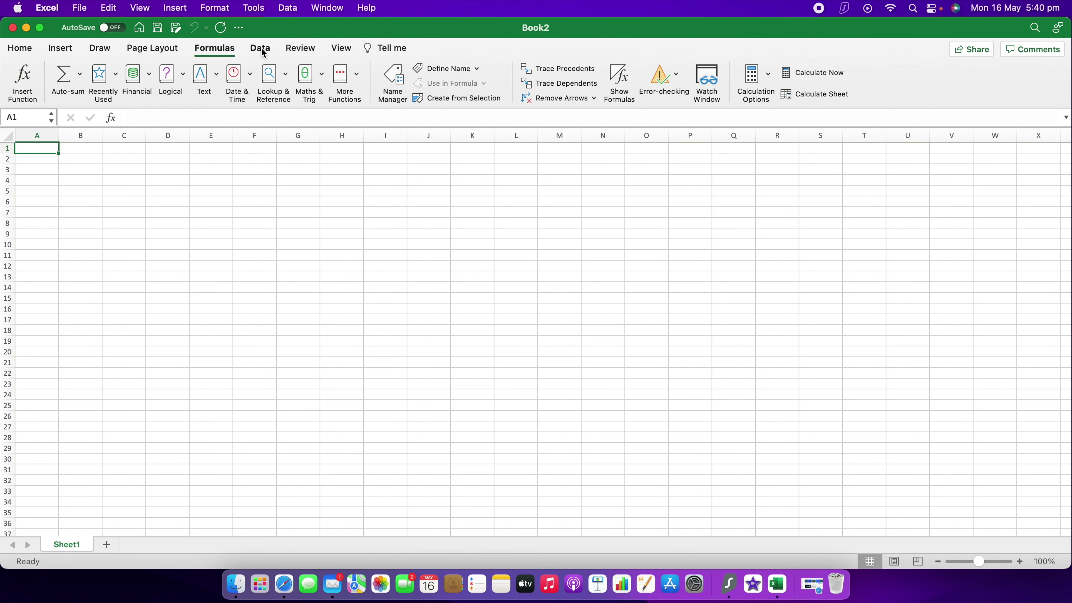
click(261, 48)
click(304, 48)
click(342, 48)
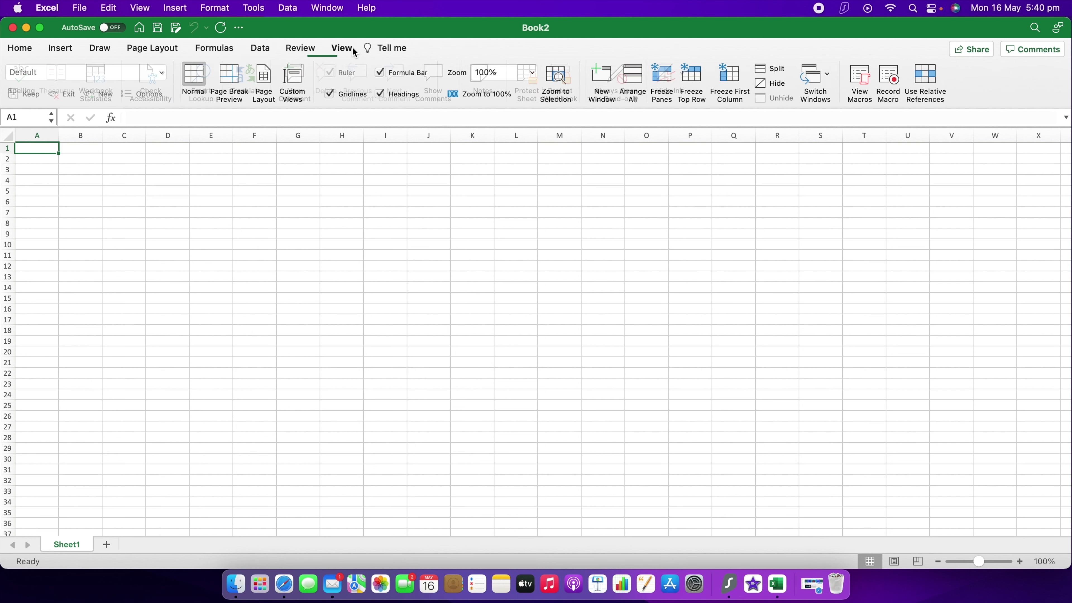
click(386, 48)
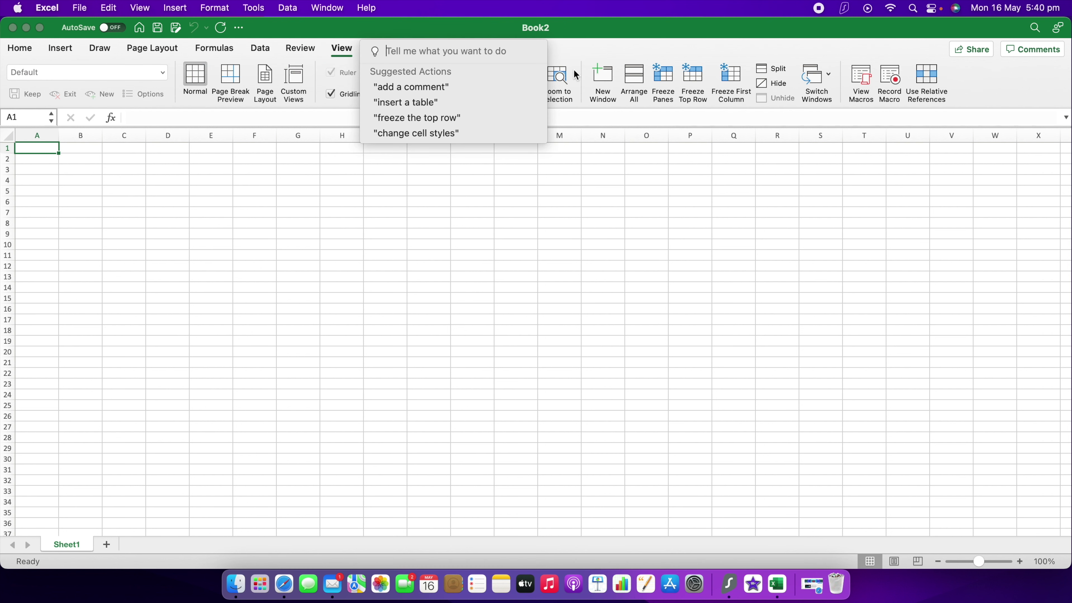
click(552, 55)
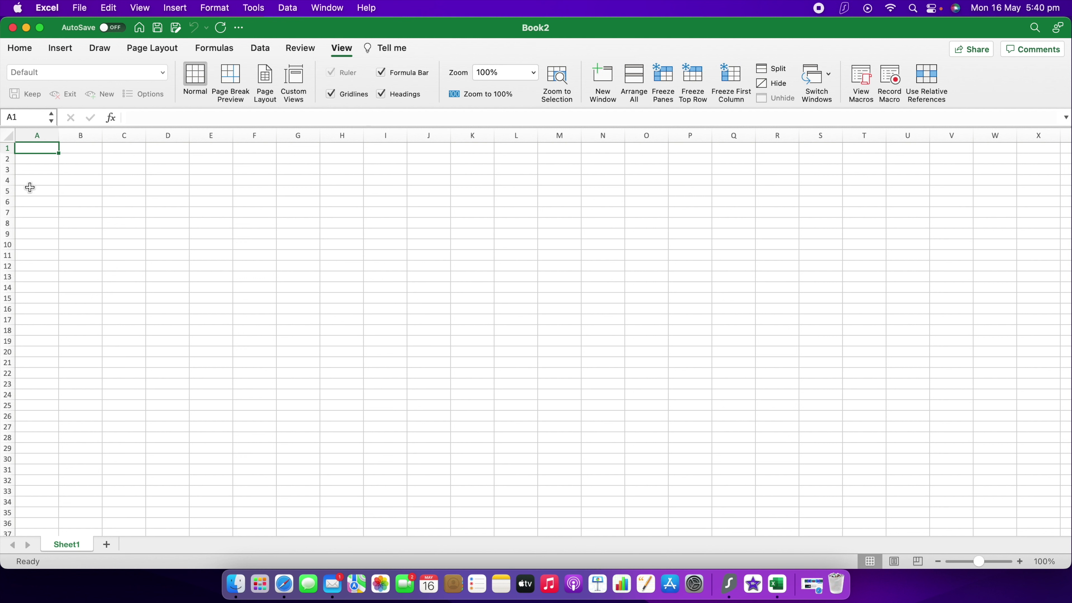
click(42, 136)
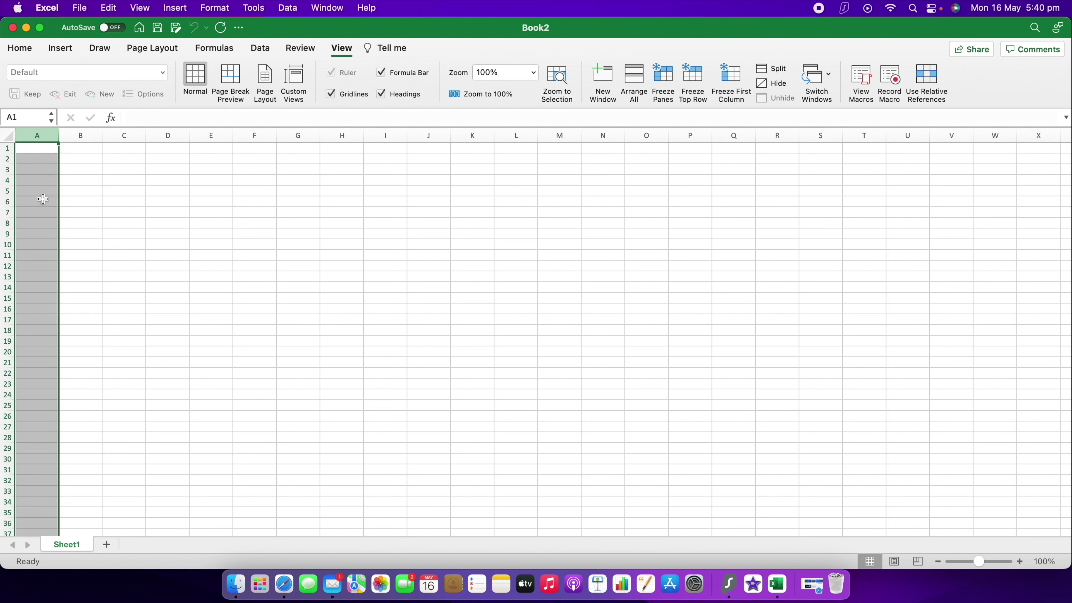
click(91, 135)
click(138, 139)
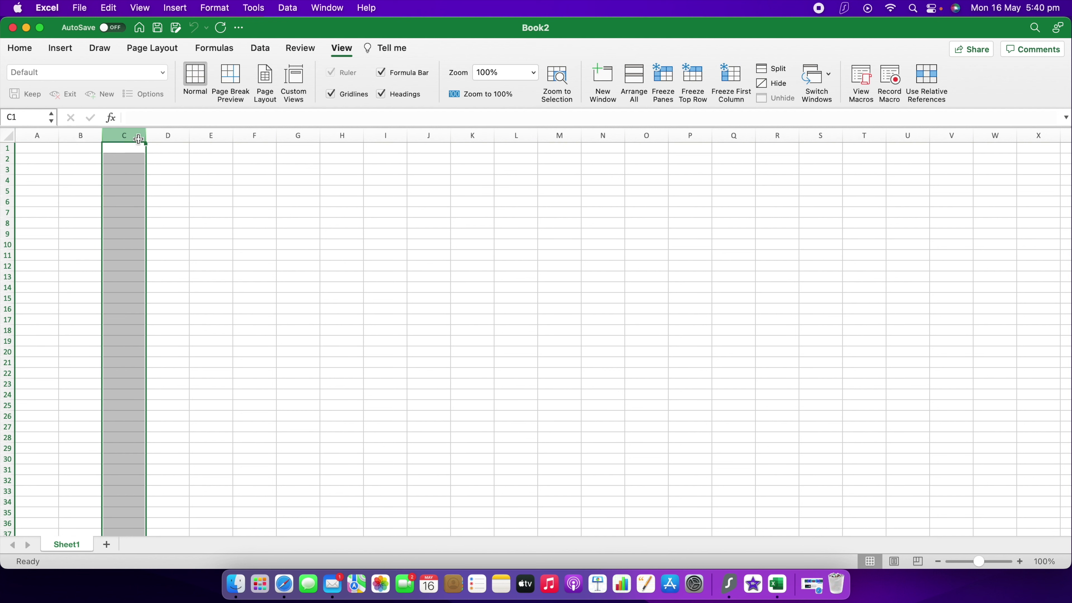
click(176, 137)
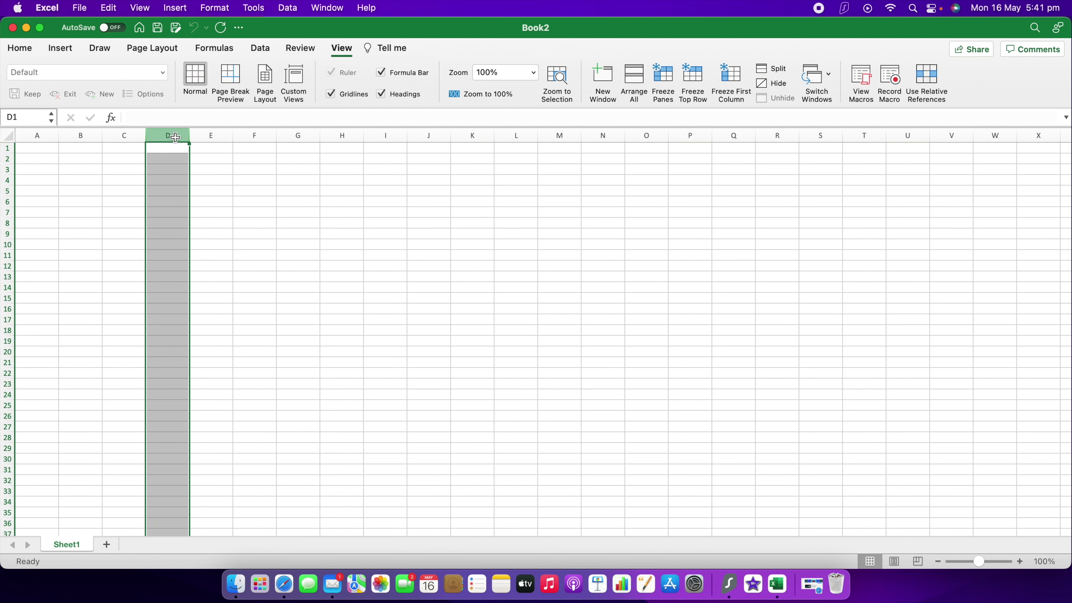
click(8, 149)
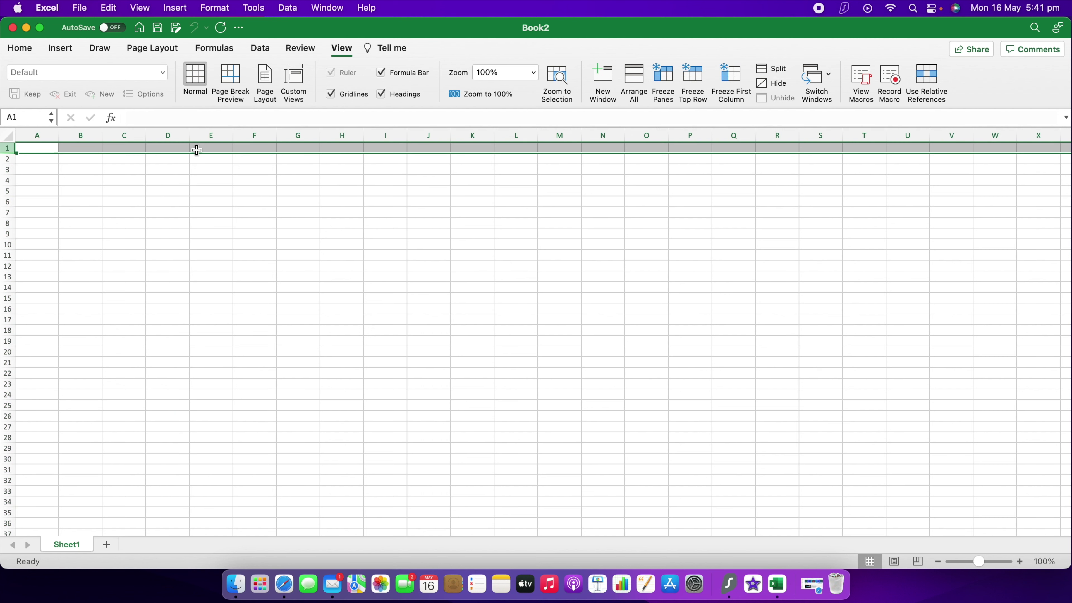
click(9, 160)
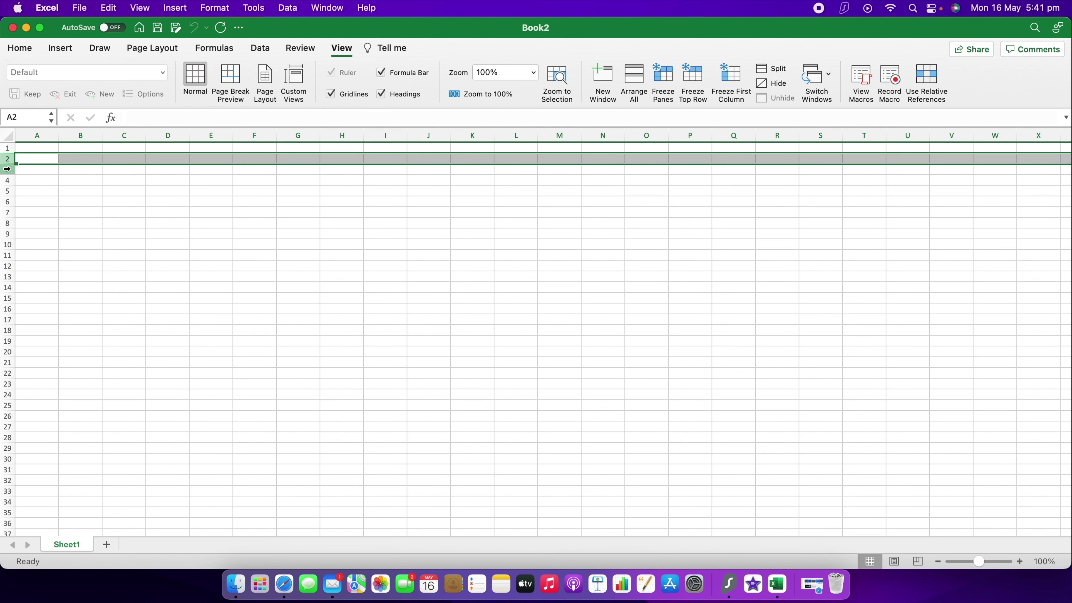
click(8, 169)
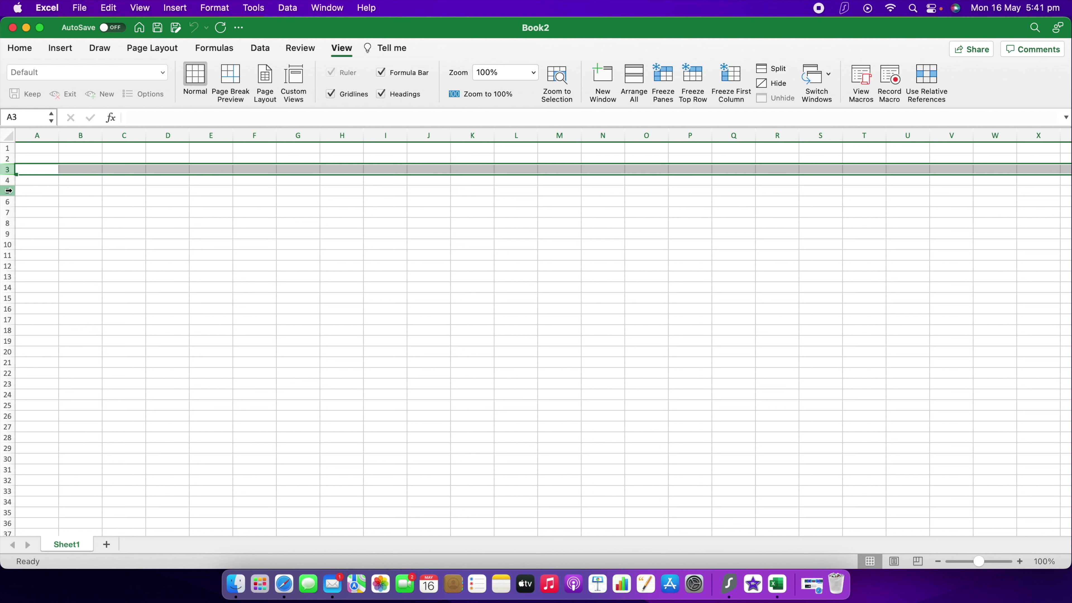
click(7, 181)
click(6, 189)
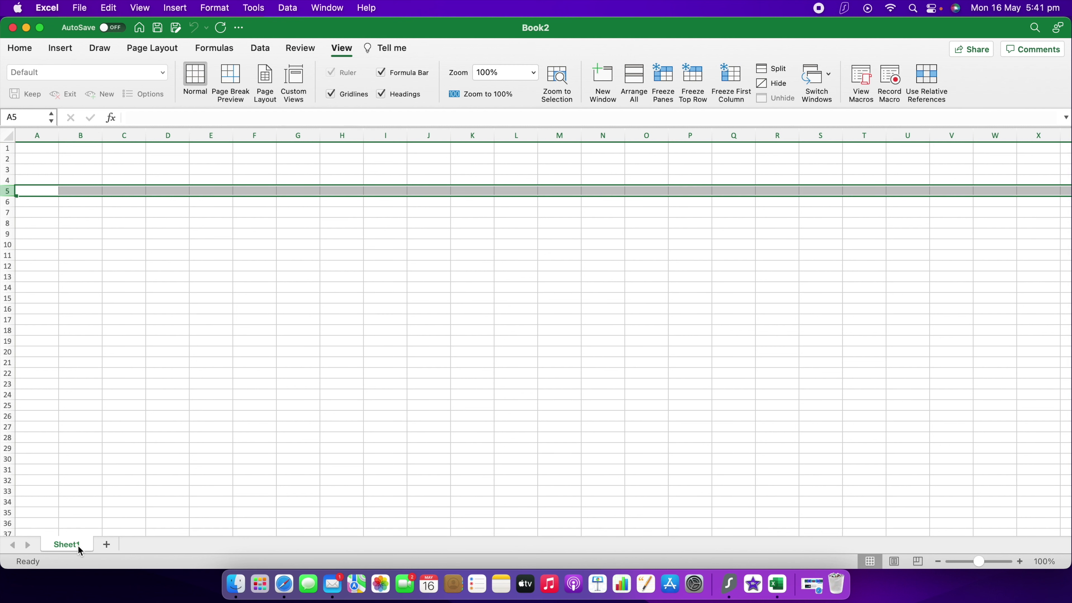
Step: Add three new worksheets, Sheet2, Sheet3 and Sheet4
click(107, 547)
click(159, 546)
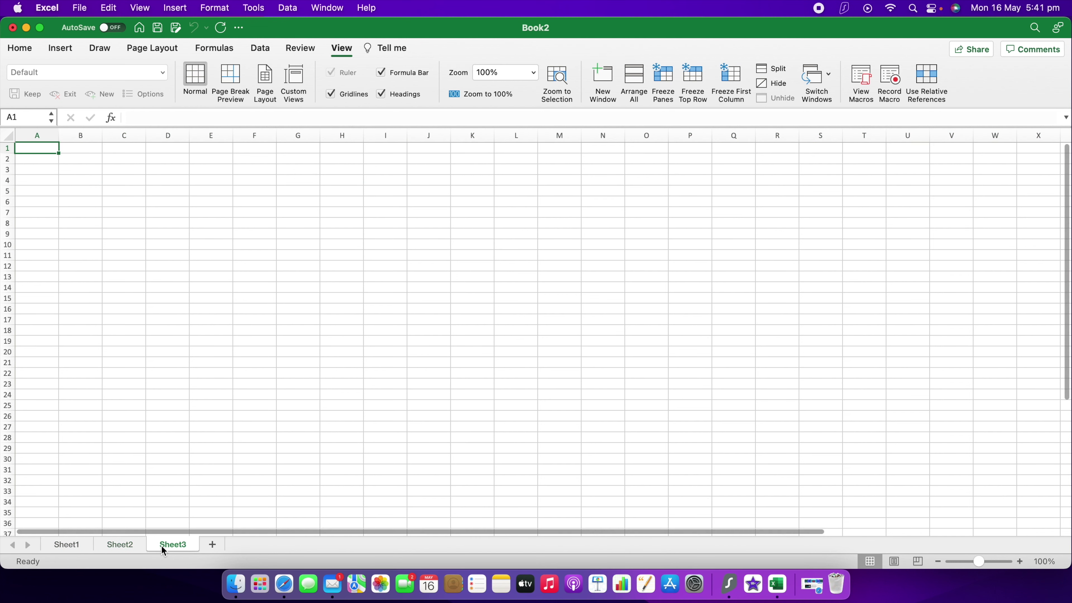
click(212, 545)
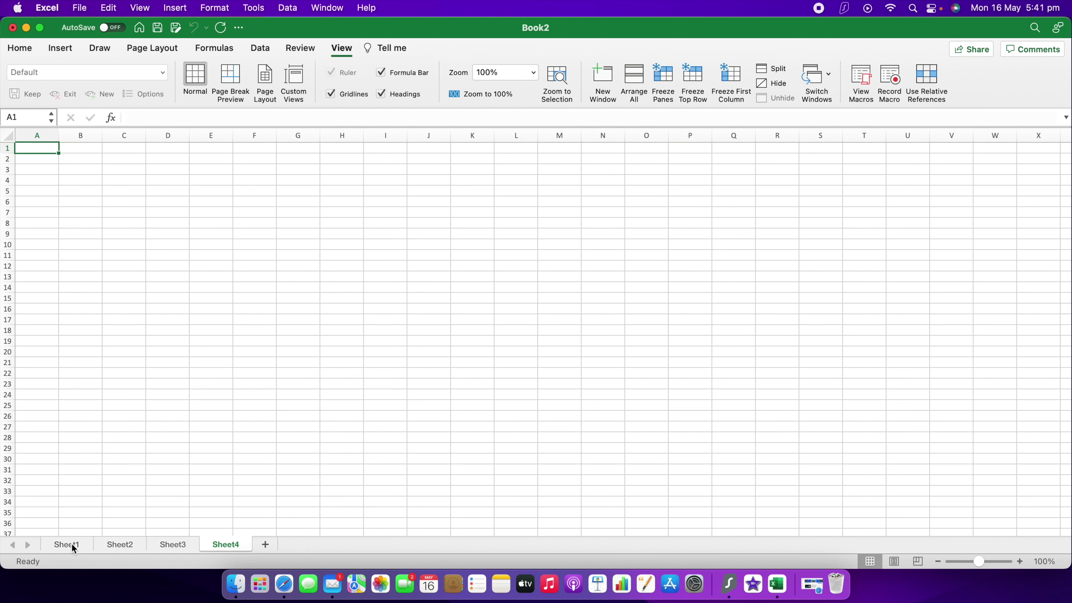
Step: Delete Sheet4, Sheet3 and Sheet2, then select cell A1 on Sheet1
right_click(212, 545)
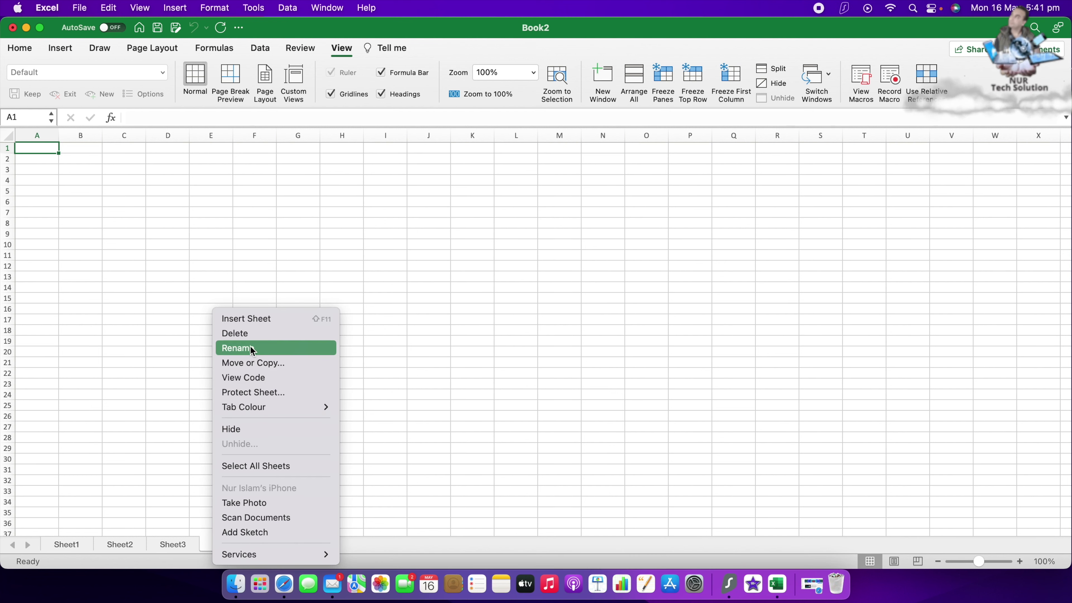
click(249, 333)
right_click(175, 547)
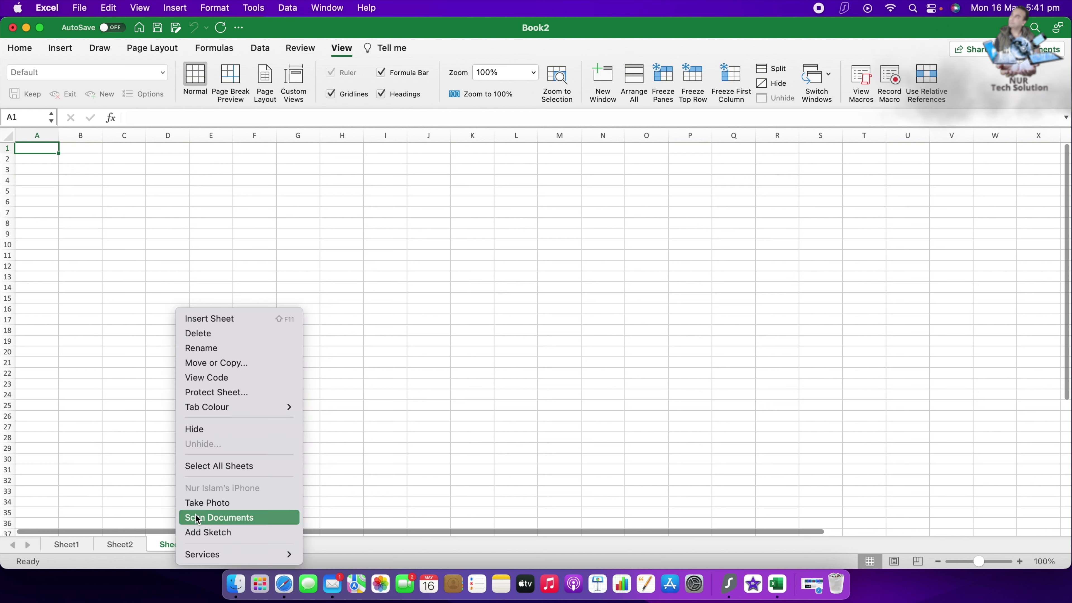
click(207, 336)
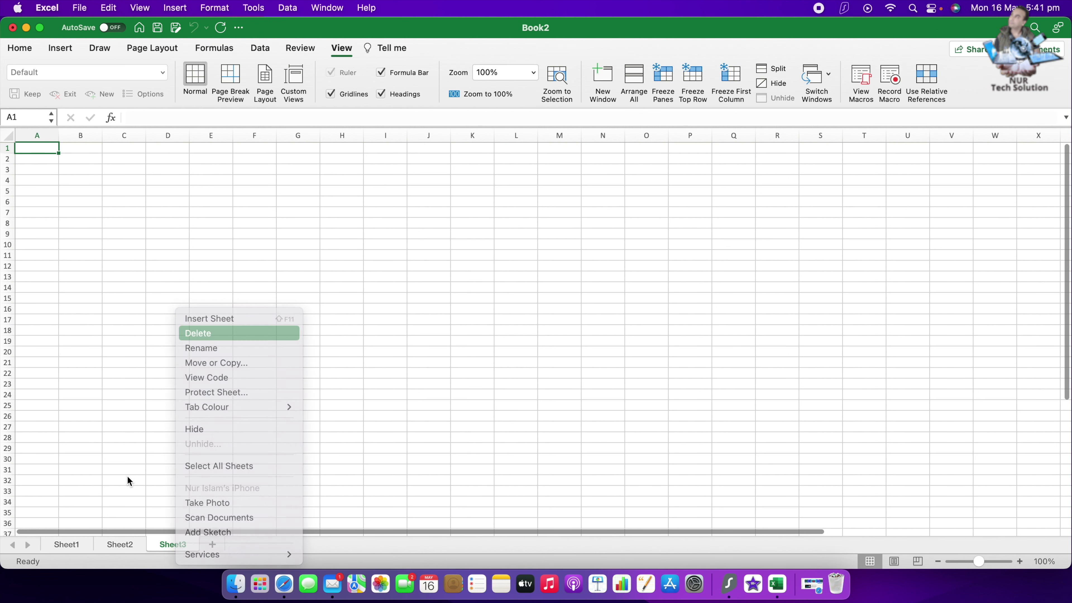
right_click(122, 544)
click(151, 337)
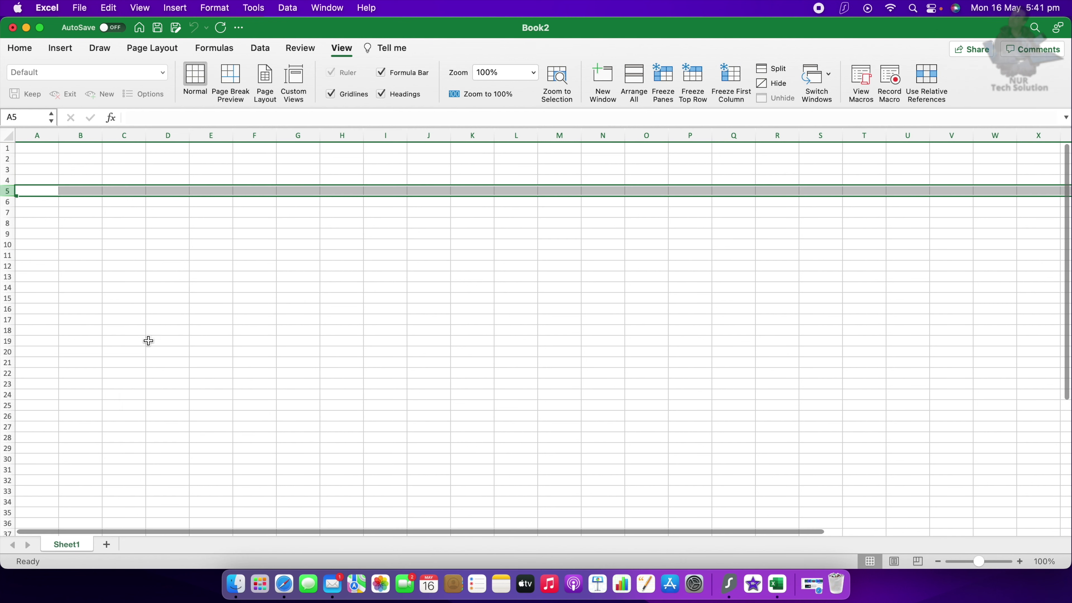
click(33, 149)
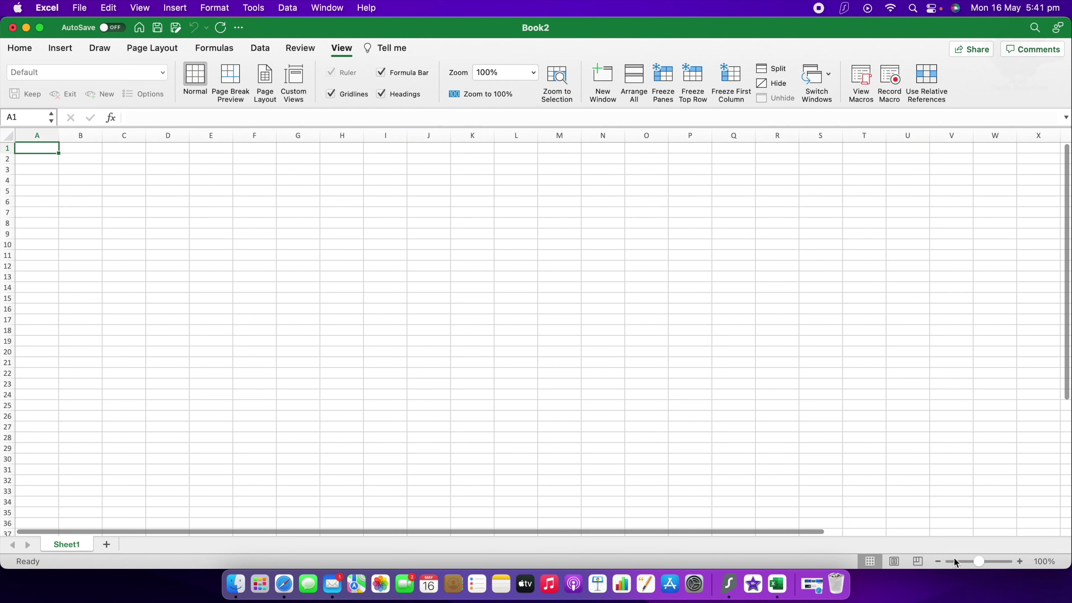
Step: Zoom Sheet1 to about 236% and show the Home formatting tools
drag(981, 562, 992, 563)
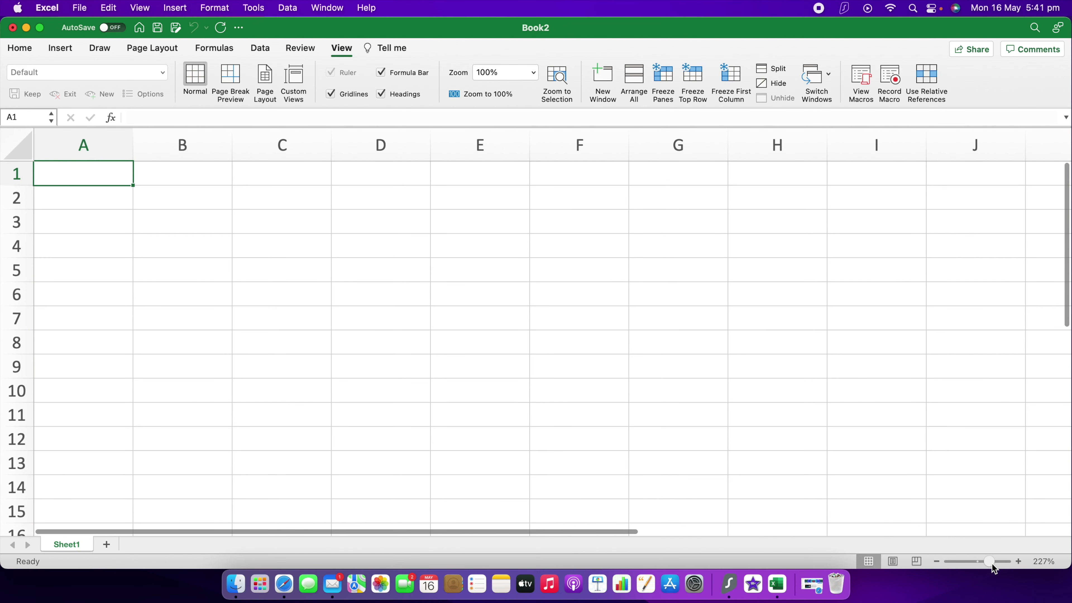
drag(992, 563, 992, 564)
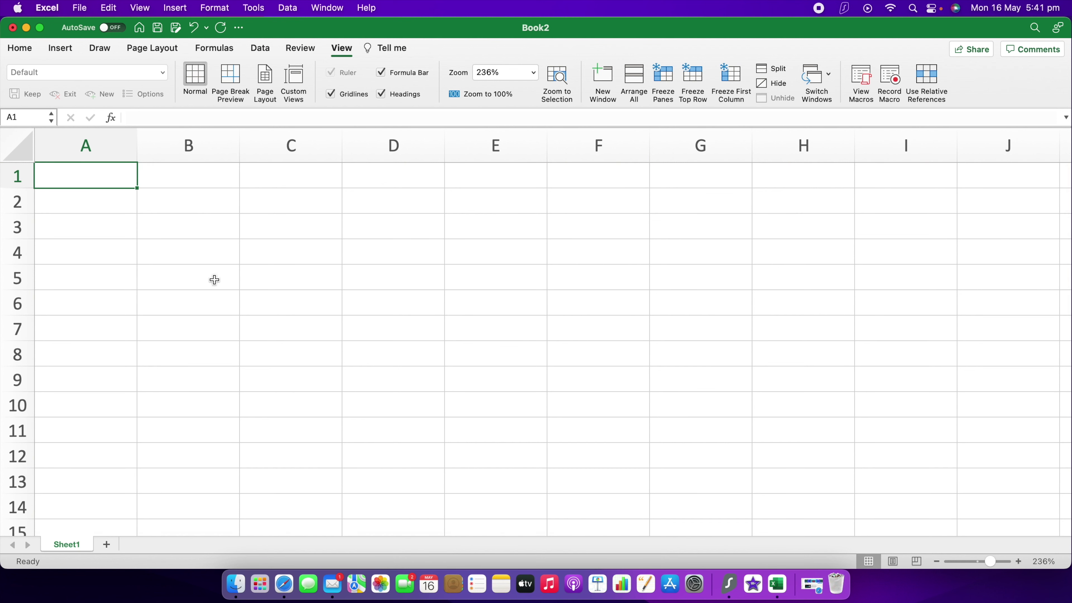
click(22, 51)
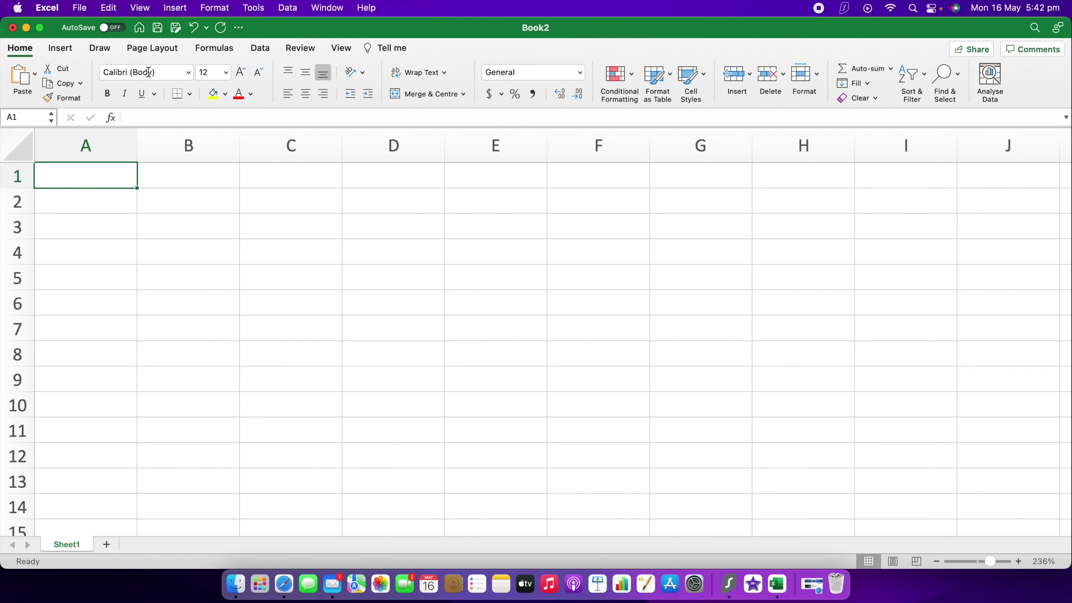
click(227, 72)
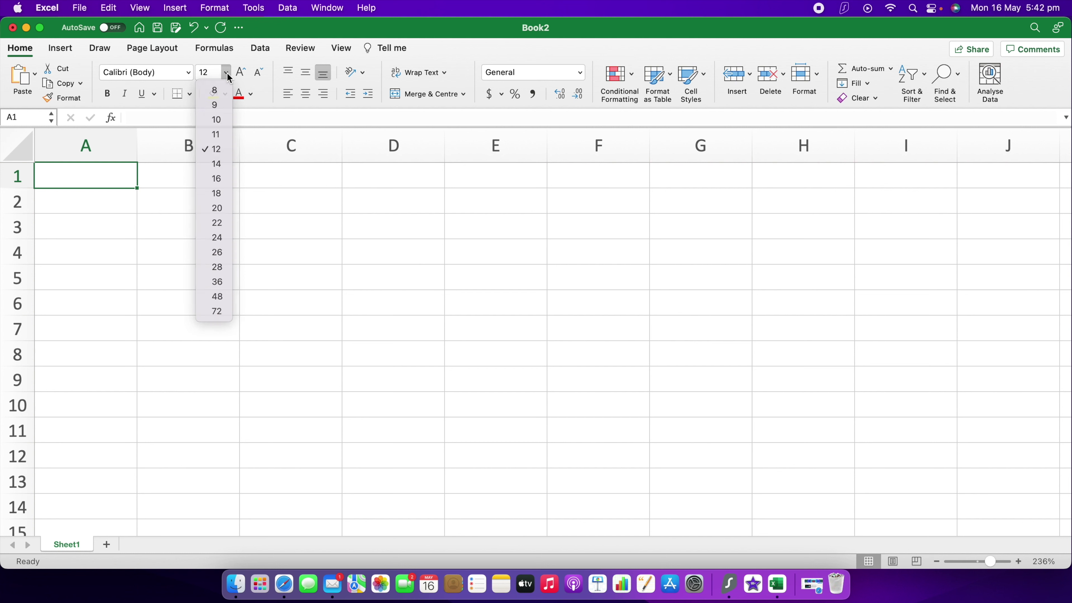
click(228, 75)
click(189, 72)
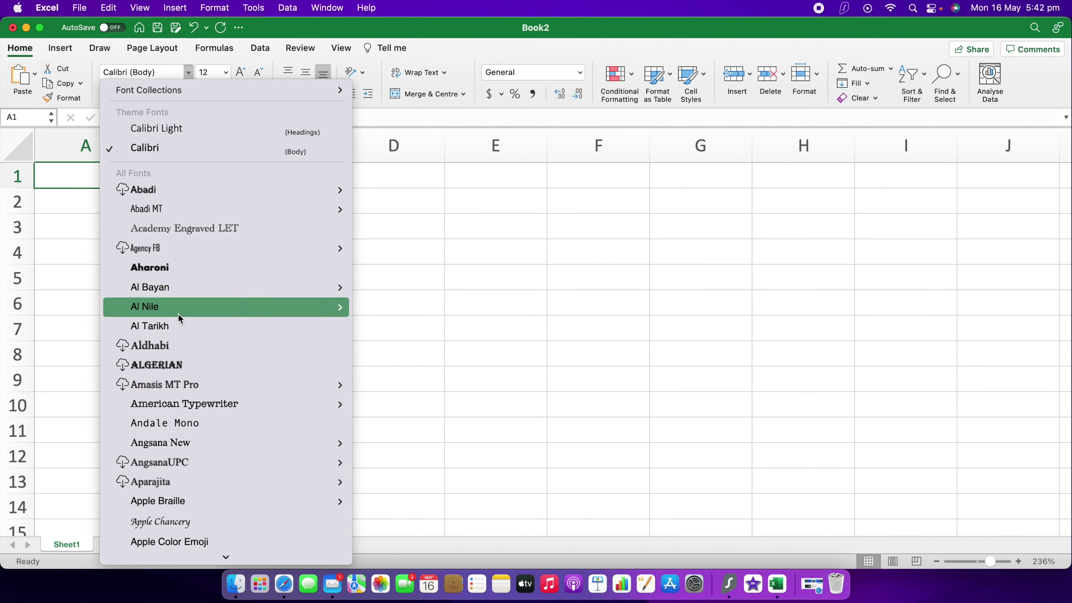
click(191, 72)
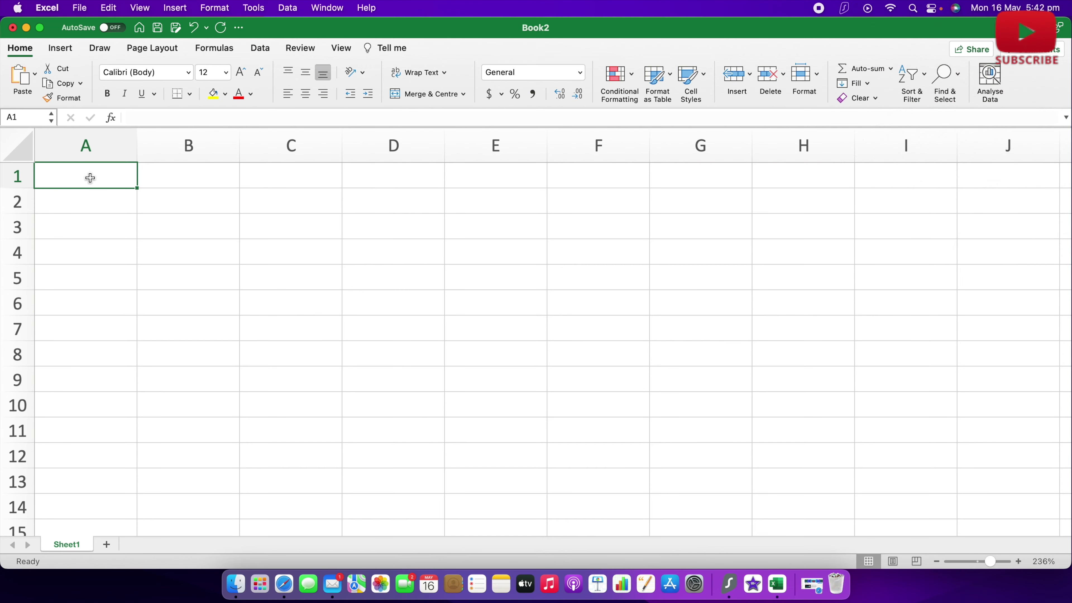
Step: Enter the title 'ABC Company' in cell A1
double_click(90, 177)
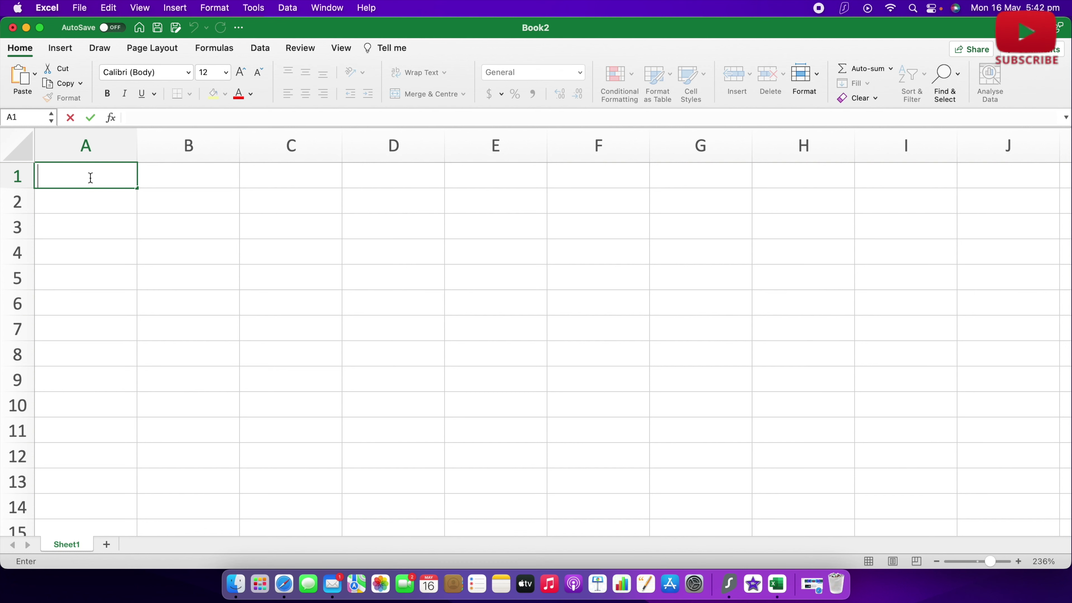
text(ABC Company)
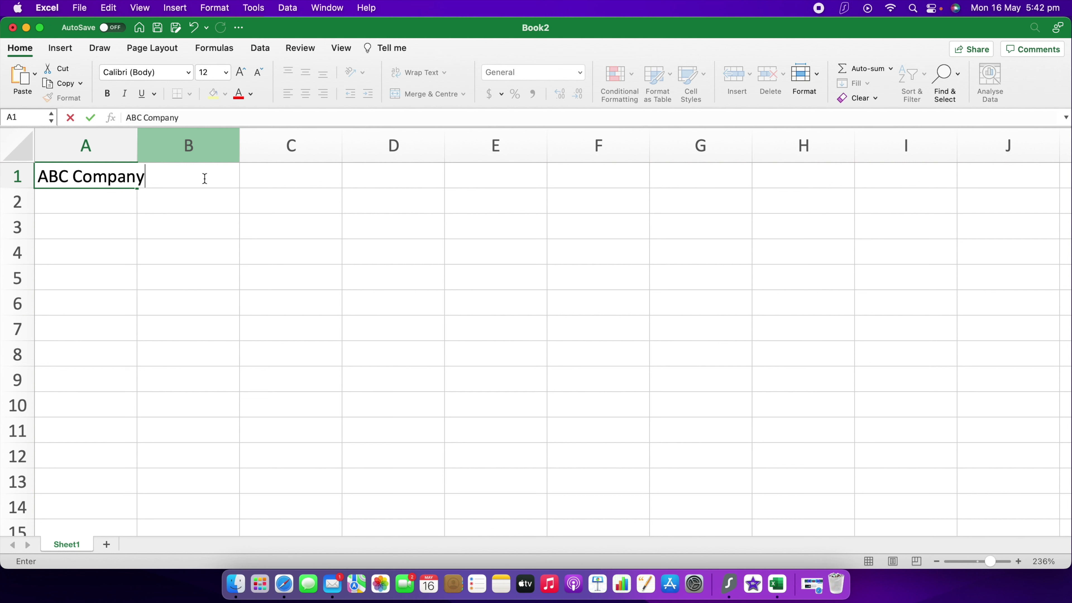
double_click(175, 177)
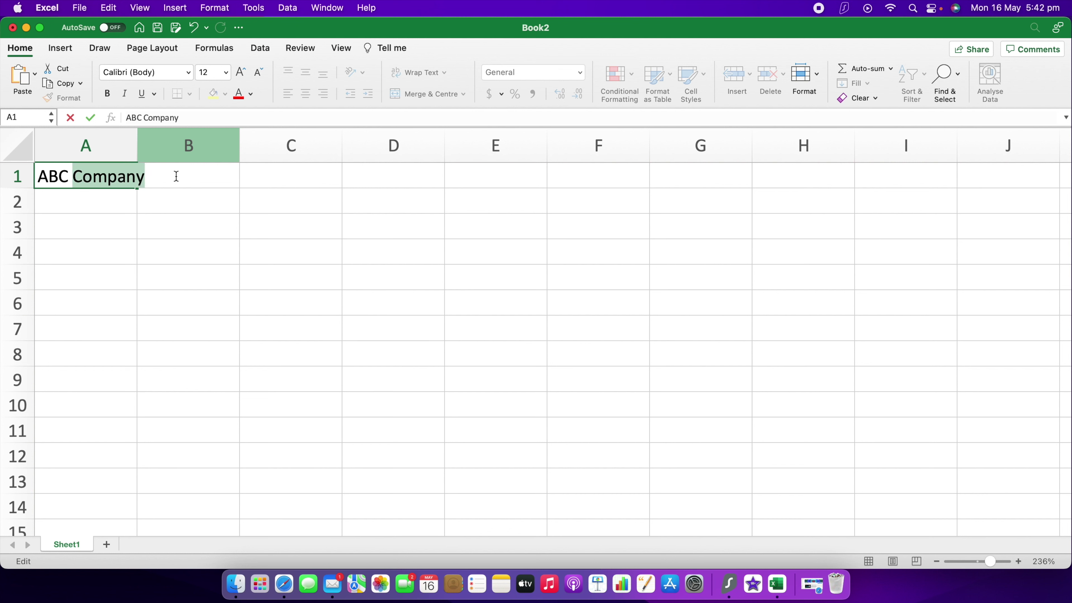
click(258, 176)
click(178, 177)
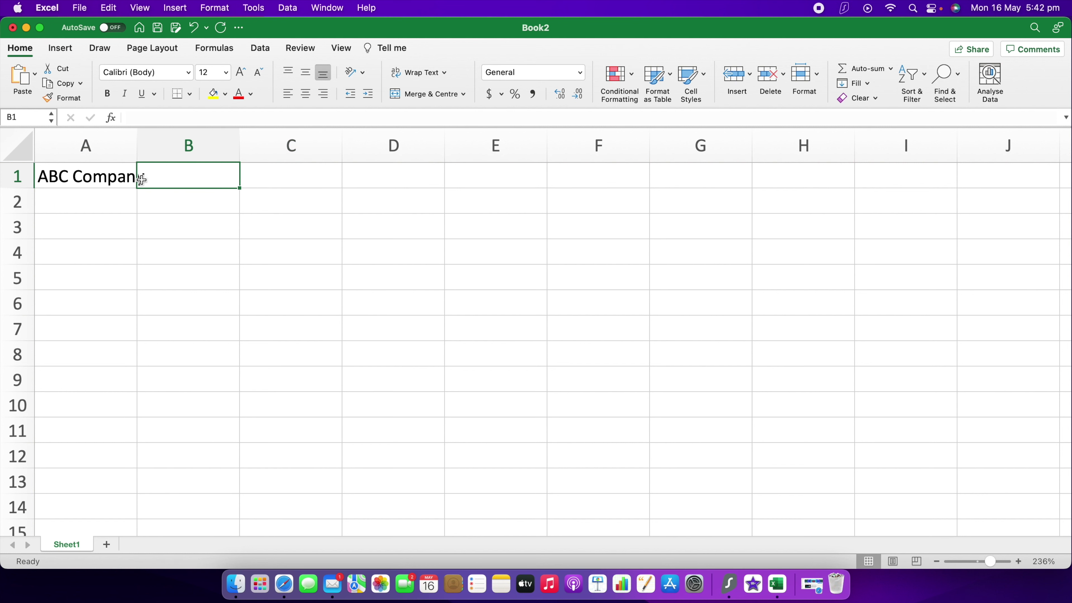
click(119, 179)
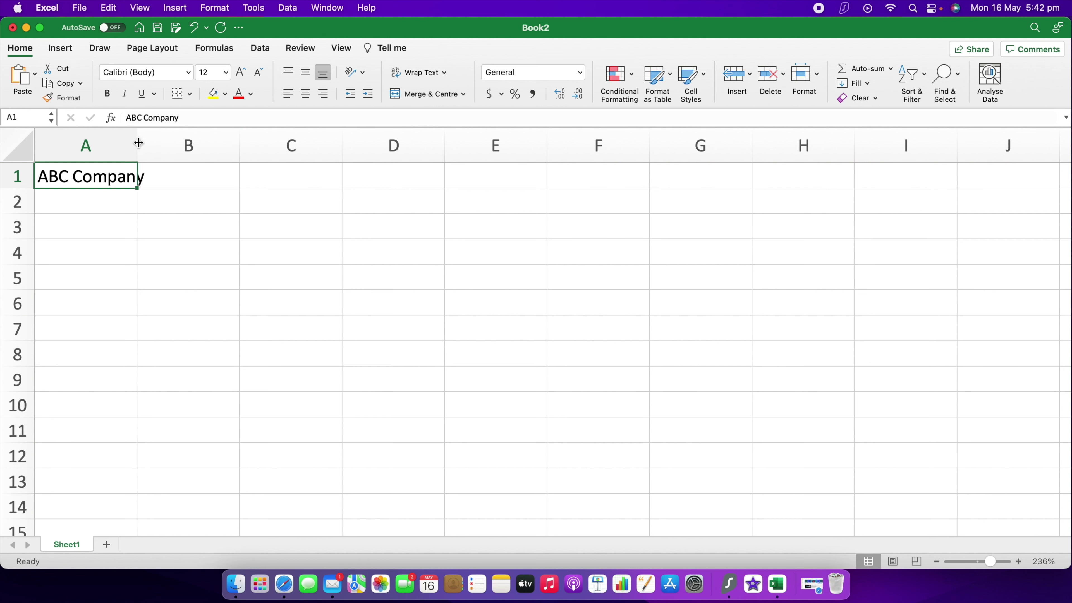
Step: Widen column A to about 11.67 so the title fits
drag(137, 138, 149, 145)
click(149, 145)
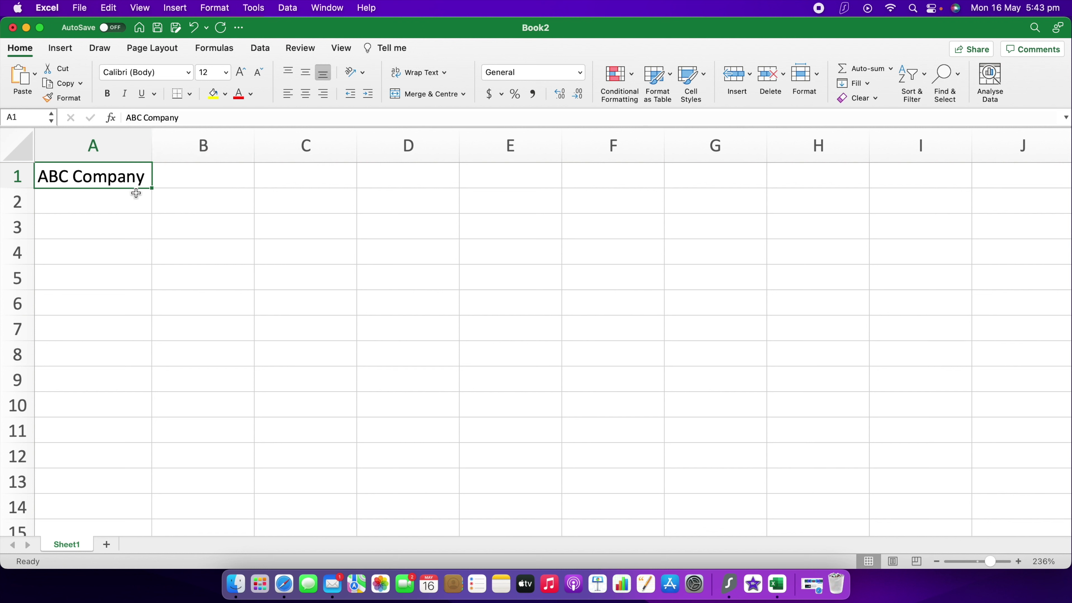
click(117, 204)
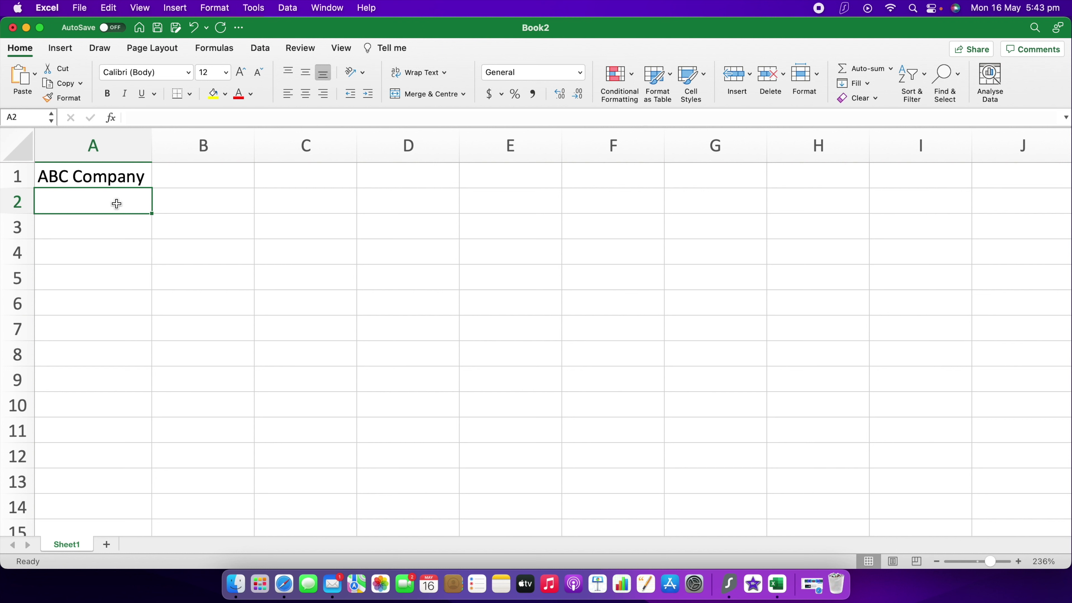
Step: Enter the heading Date in cell A2
double_click(112, 202)
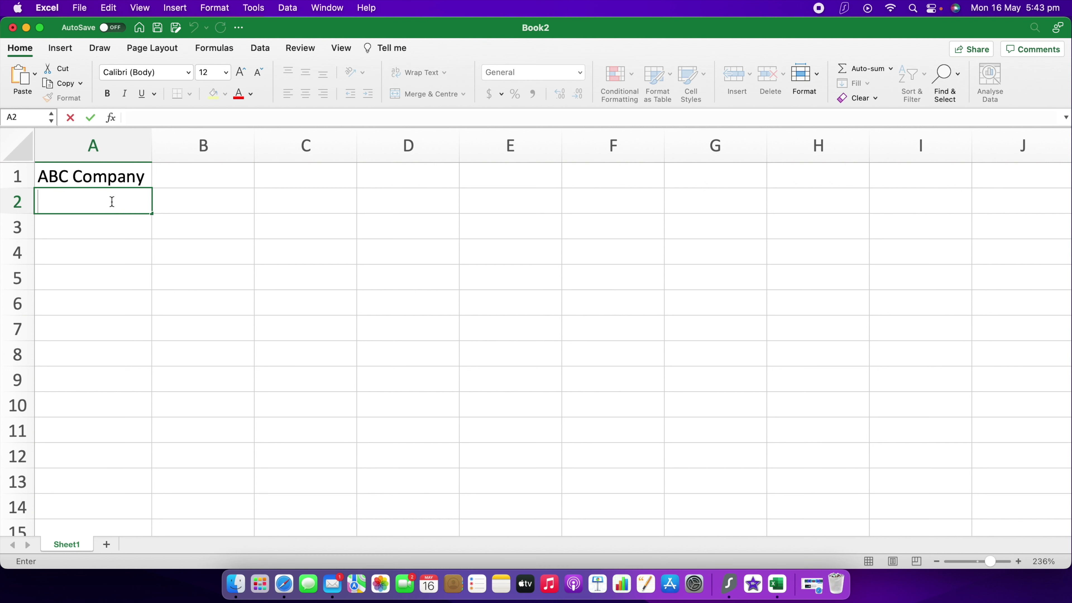
text(Date)
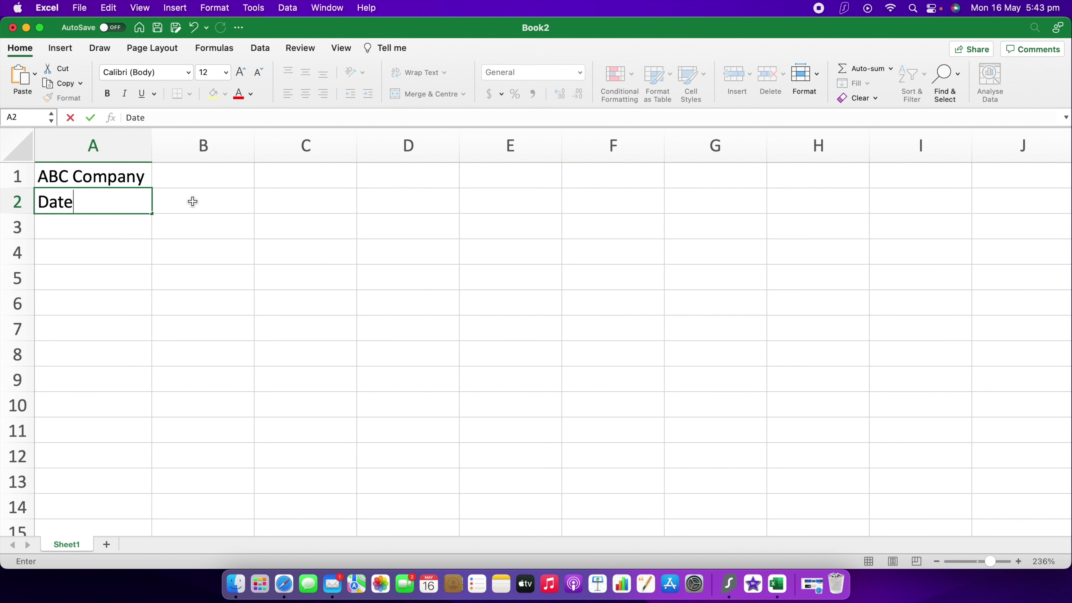
click(192, 201)
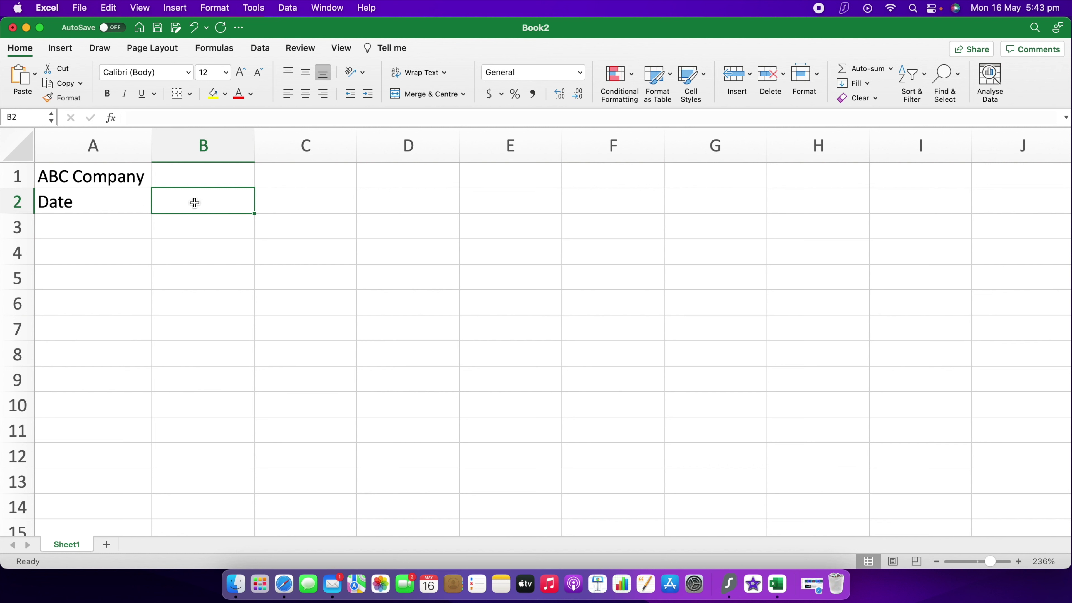
key(Right)
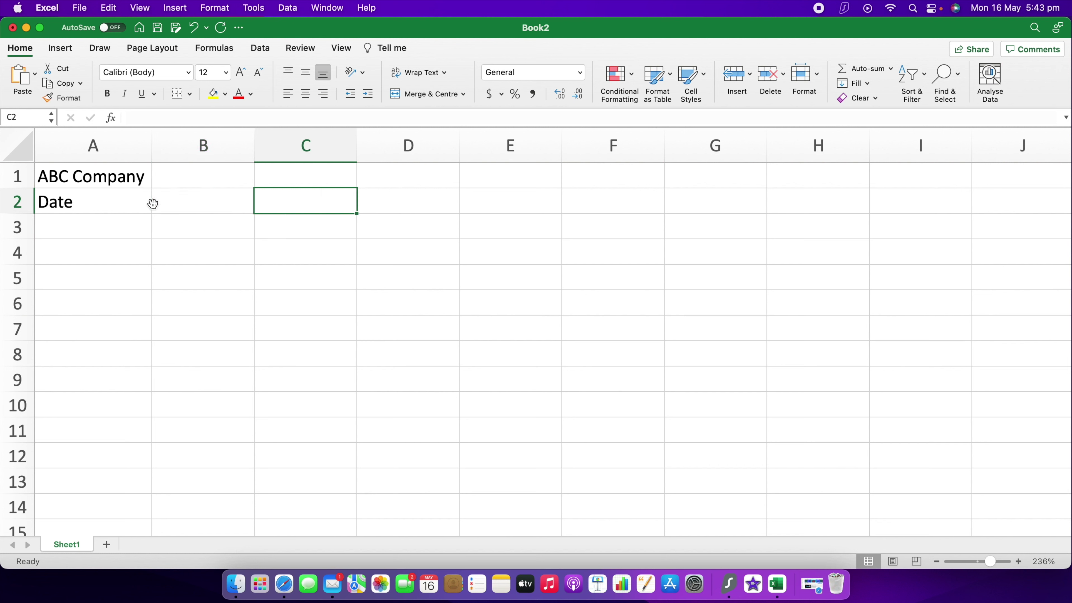
key(Left)
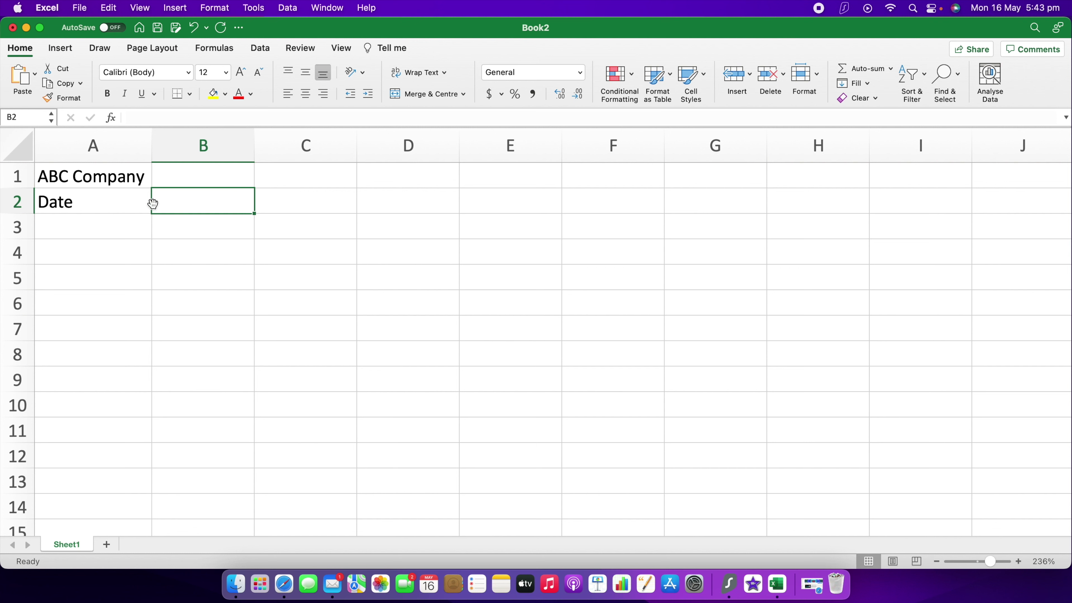
key(Down)
key(Down)
key(Down)
key(Down)
key(Up)
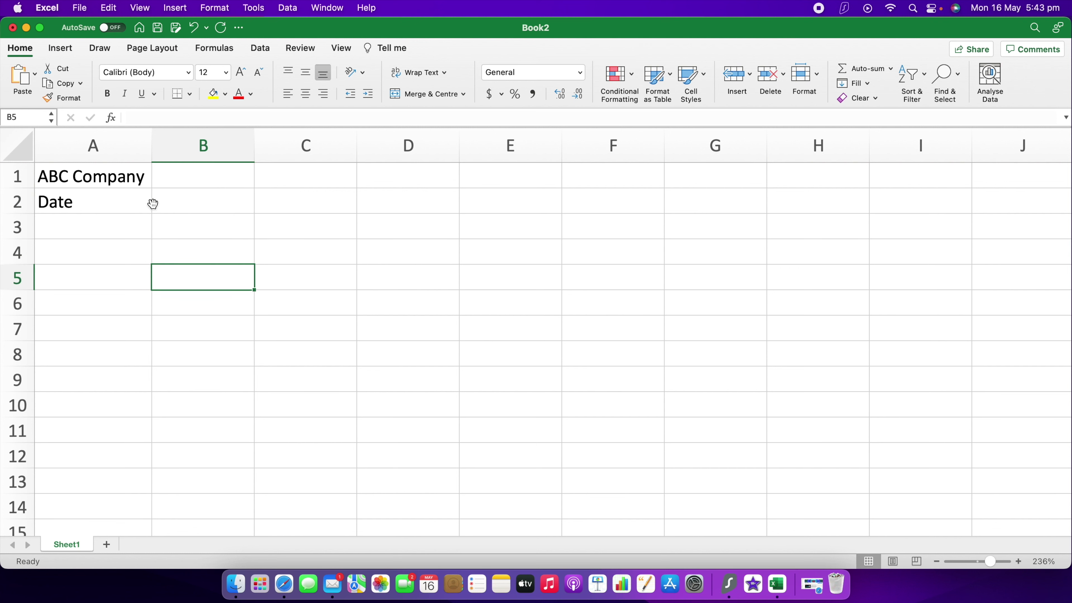
key(Up)
key(Up)
key(Up)
key(Up)
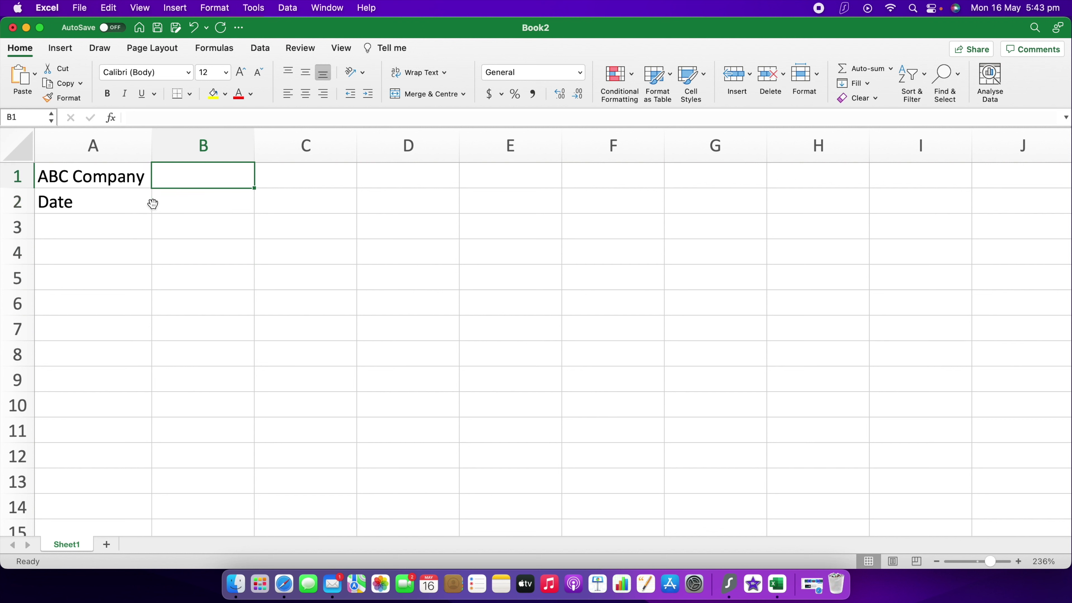
key(Down)
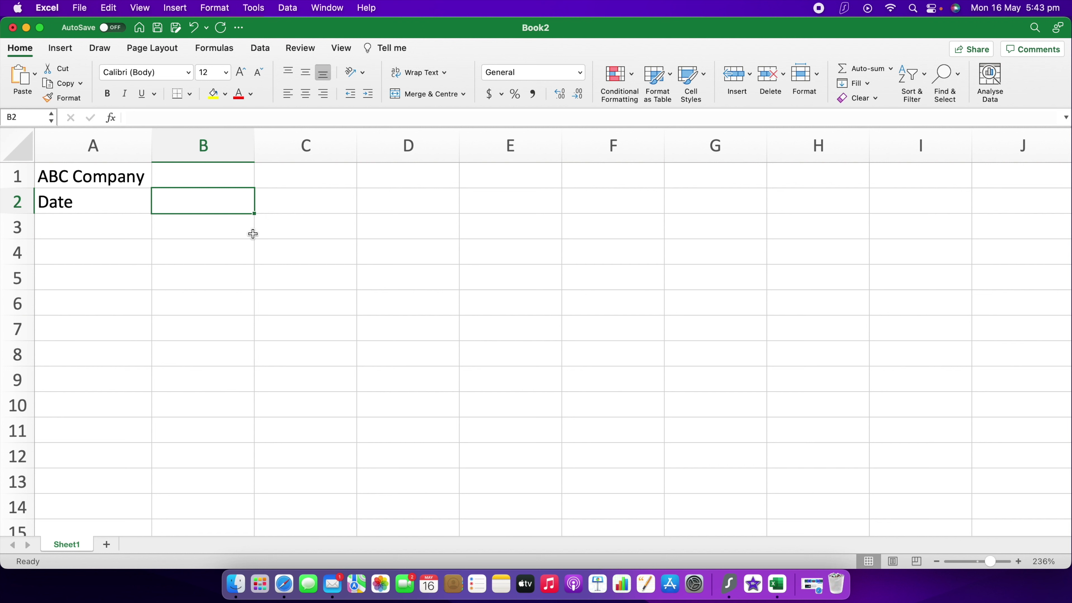
Step: Enter the headings Details, Number and Price in B2:D2
double_click(217, 204)
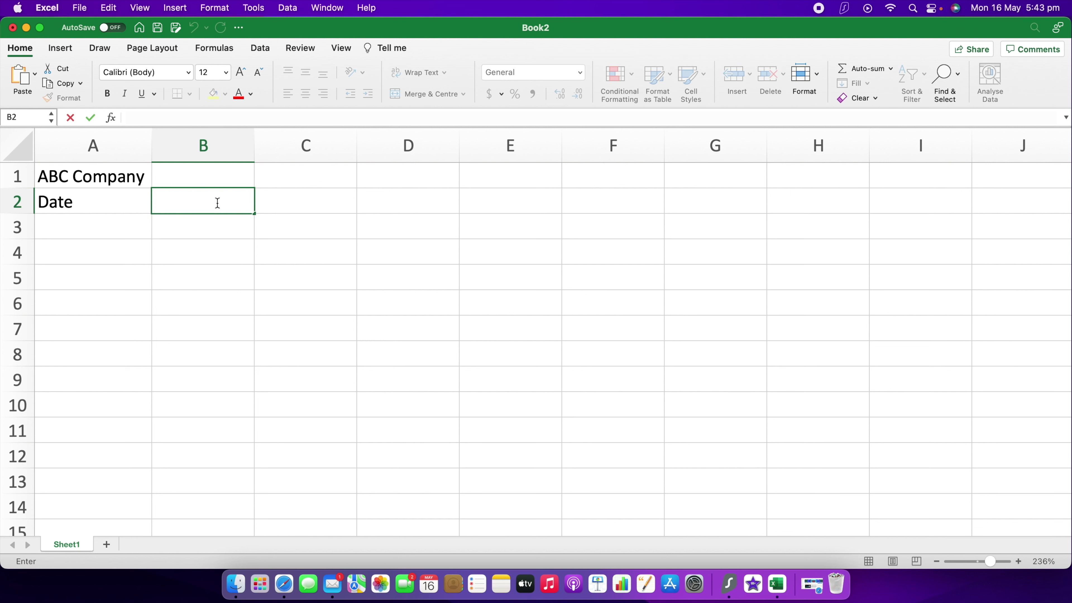
text(Details)
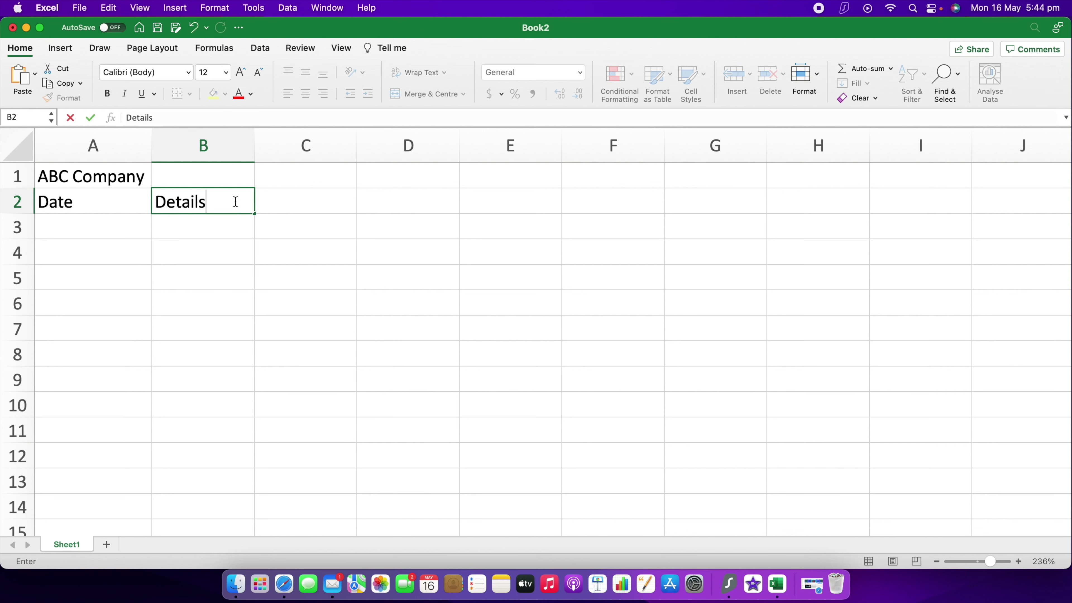
click(273, 202)
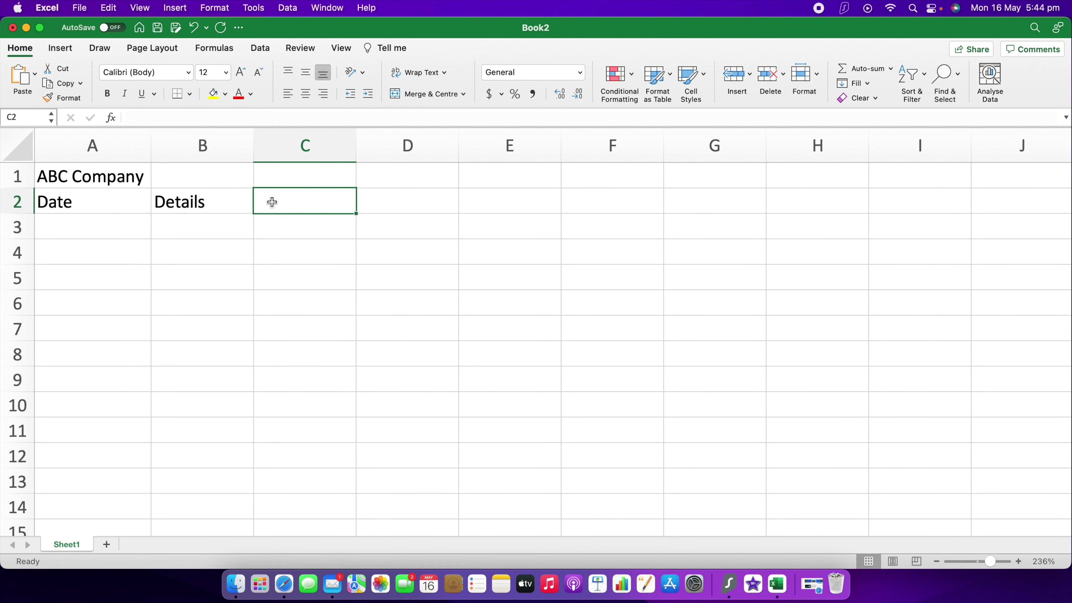
text(Number)
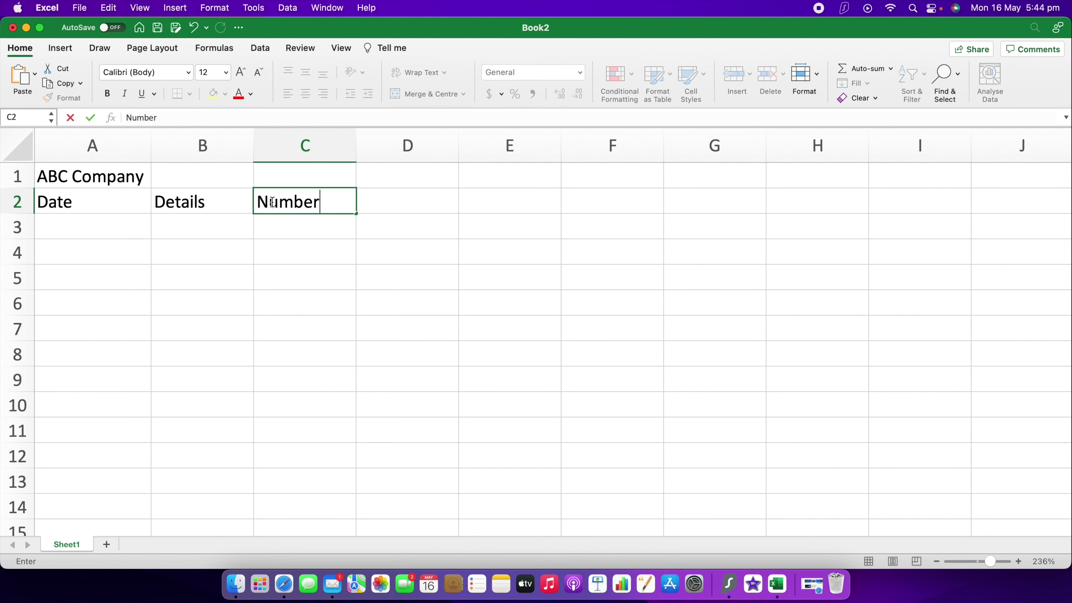
click(389, 204)
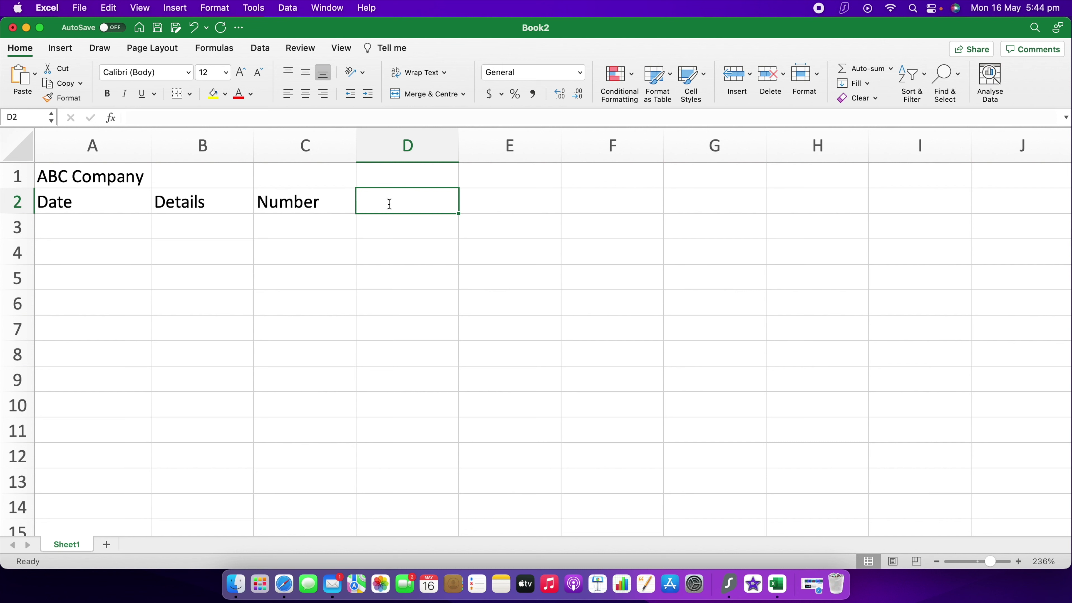
text(Price)
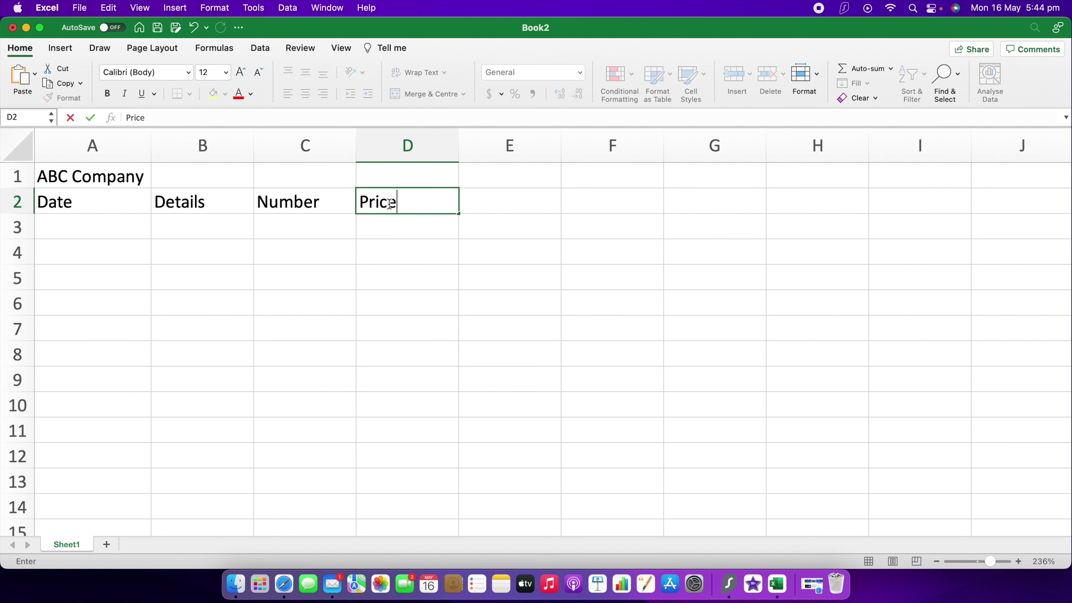
click(478, 201)
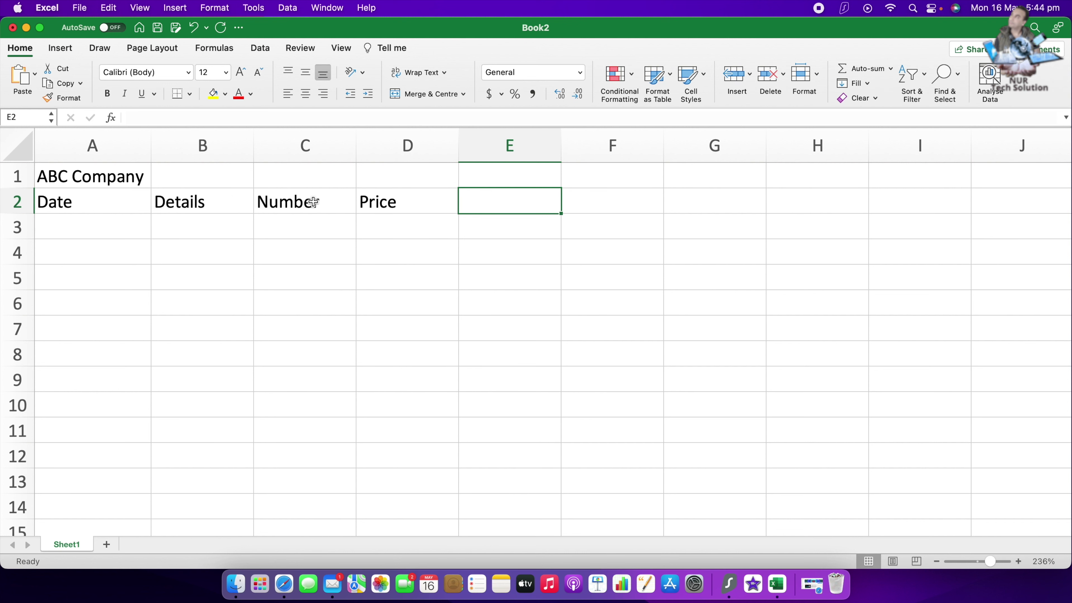
click(74, 224)
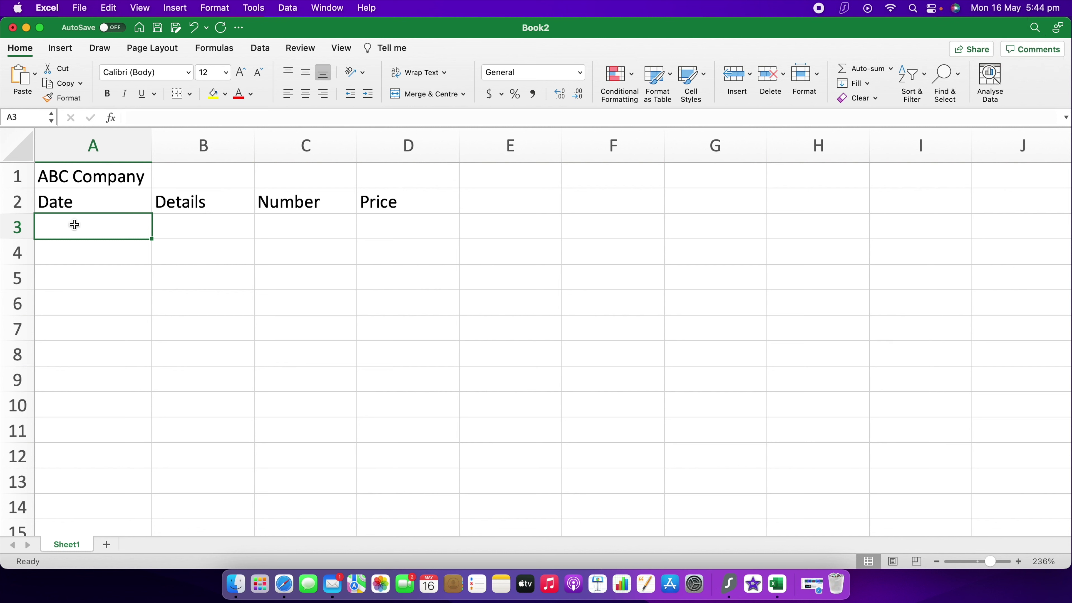
Step: Fill row 3 with 04/04/2022, Pen, 100 and 25
text(04/)
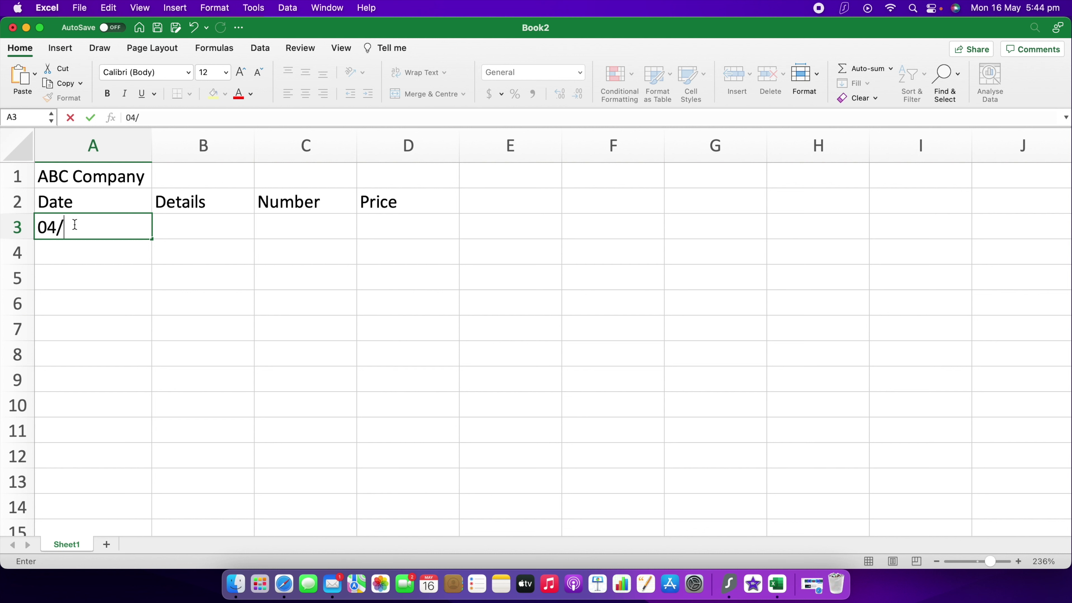
text(04/2022)
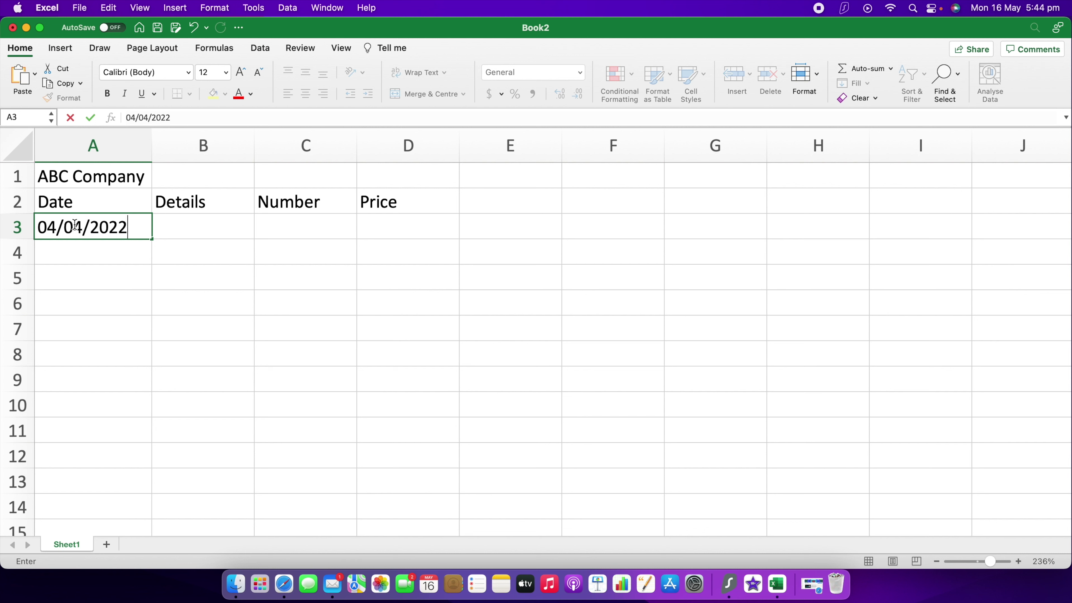
click(178, 222)
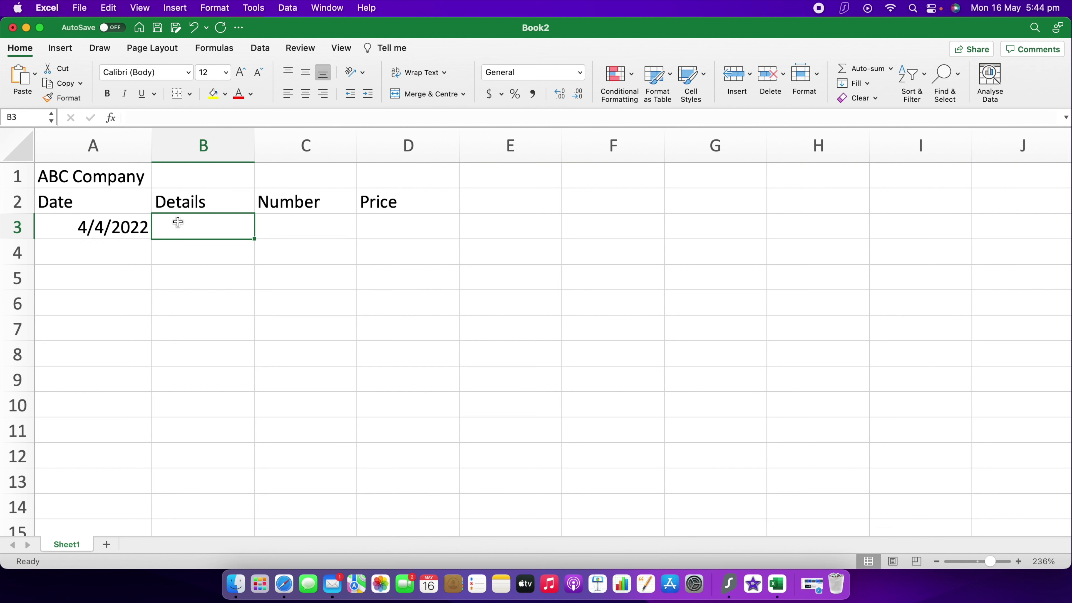
text(Pen)
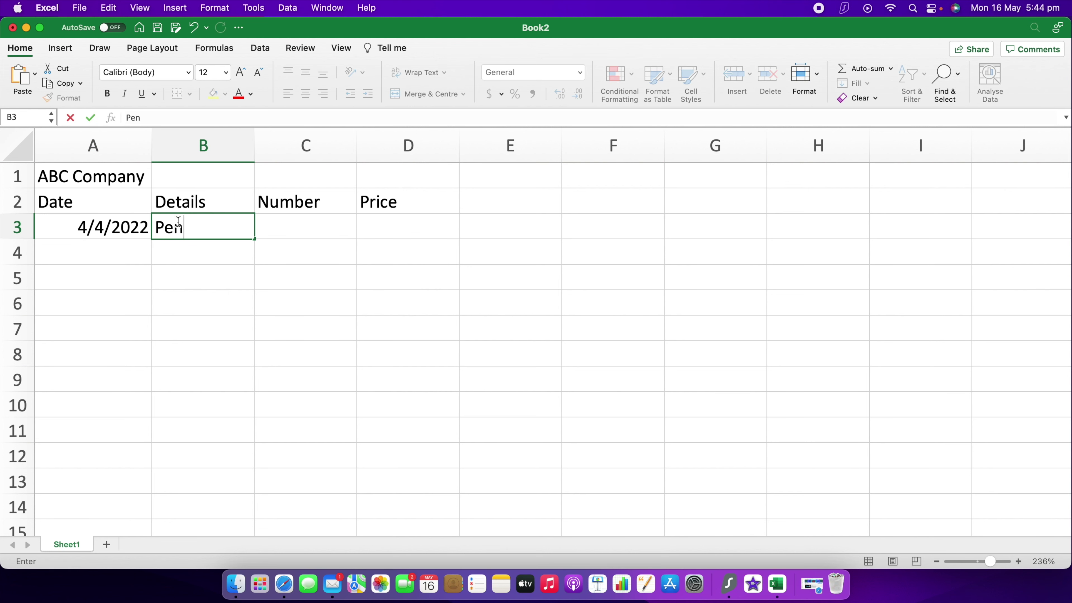
click(287, 226)
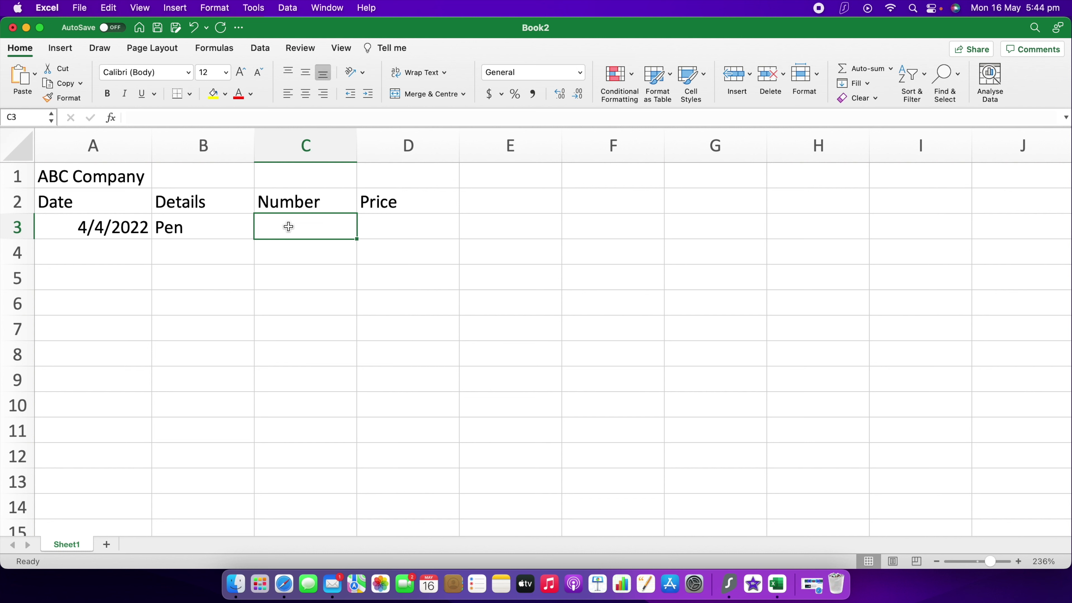
text(100)
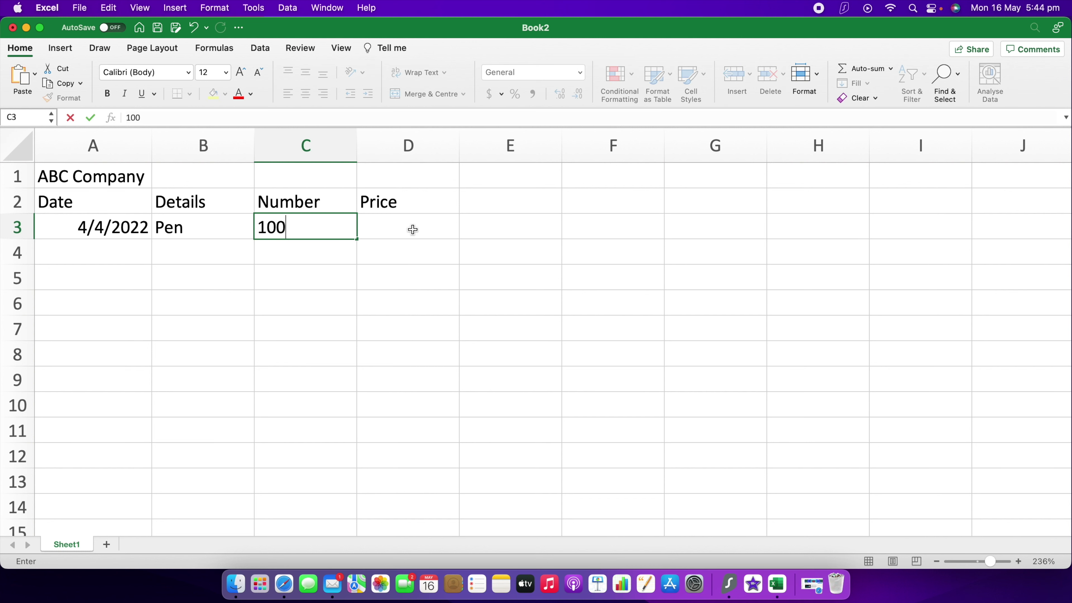
click(401, 230)
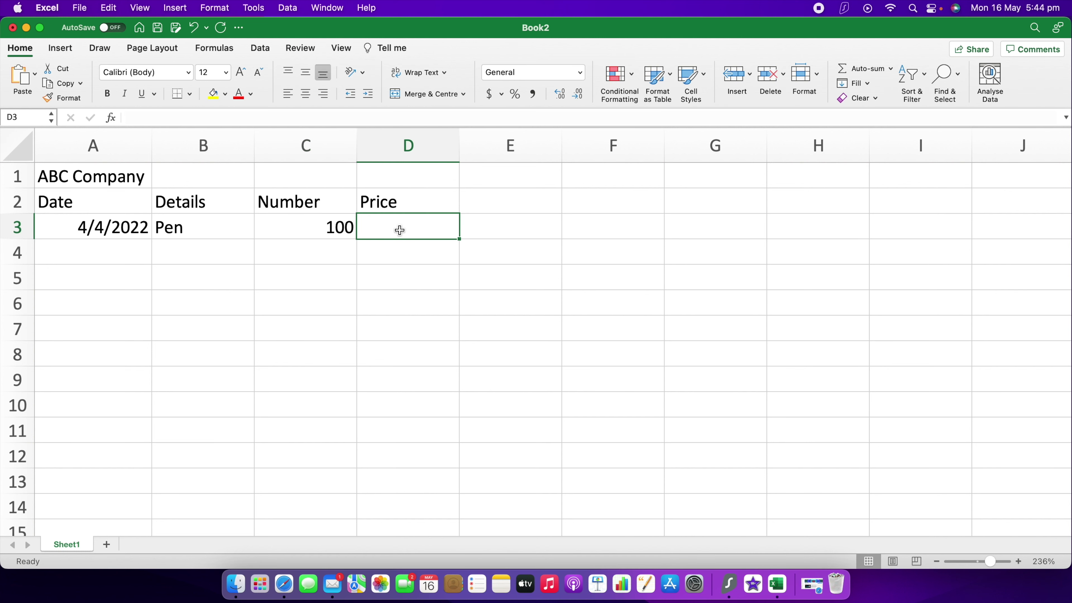
text(25)
click(476, 228)
Step: Rename the D2 heading to Price ($)
click(405, 205)
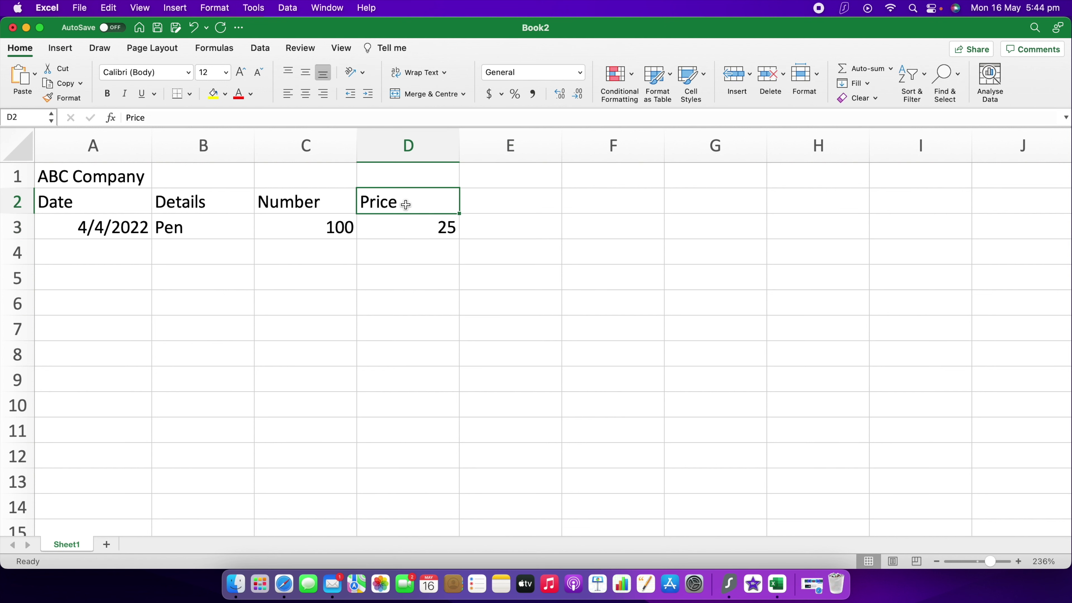
double_click(407, 205)
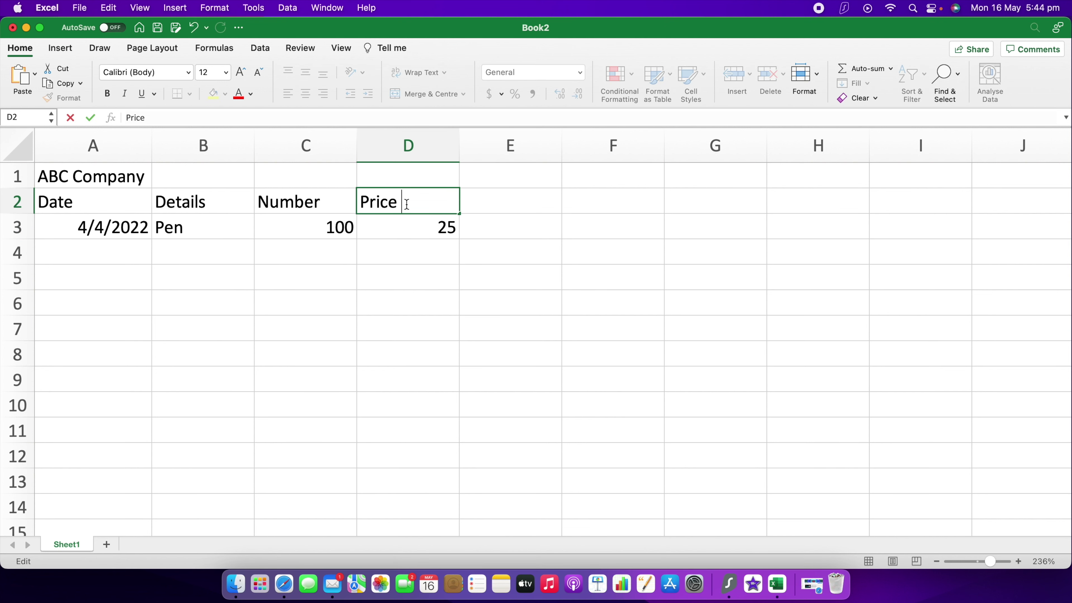
text(()
text($)
click(488, 204)
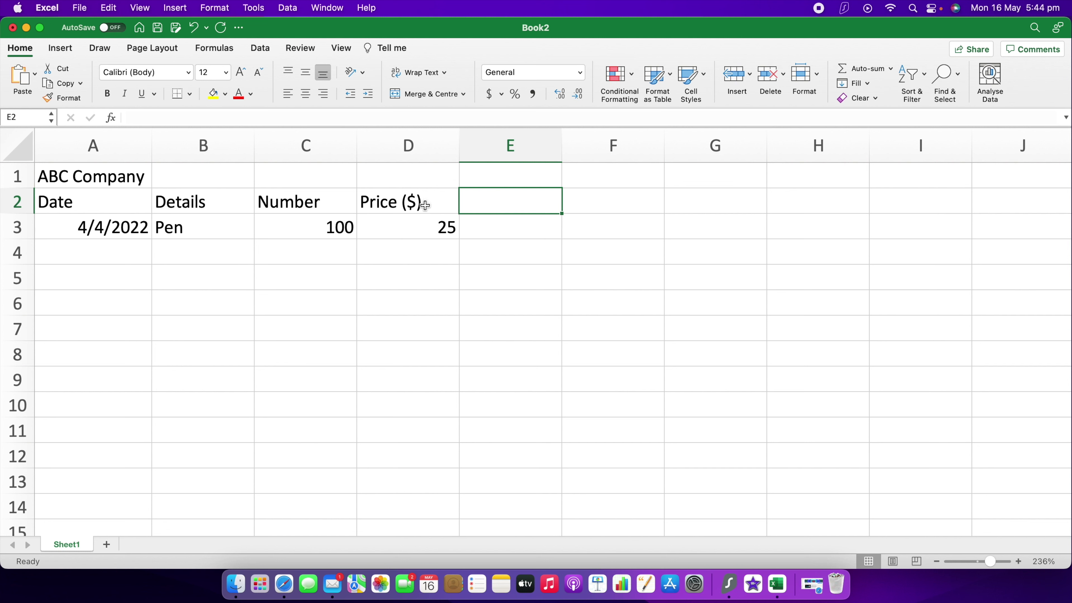
Step: Fill row 4 with 6/04/2022, Pencil, 50 and 18
click(126, 246)
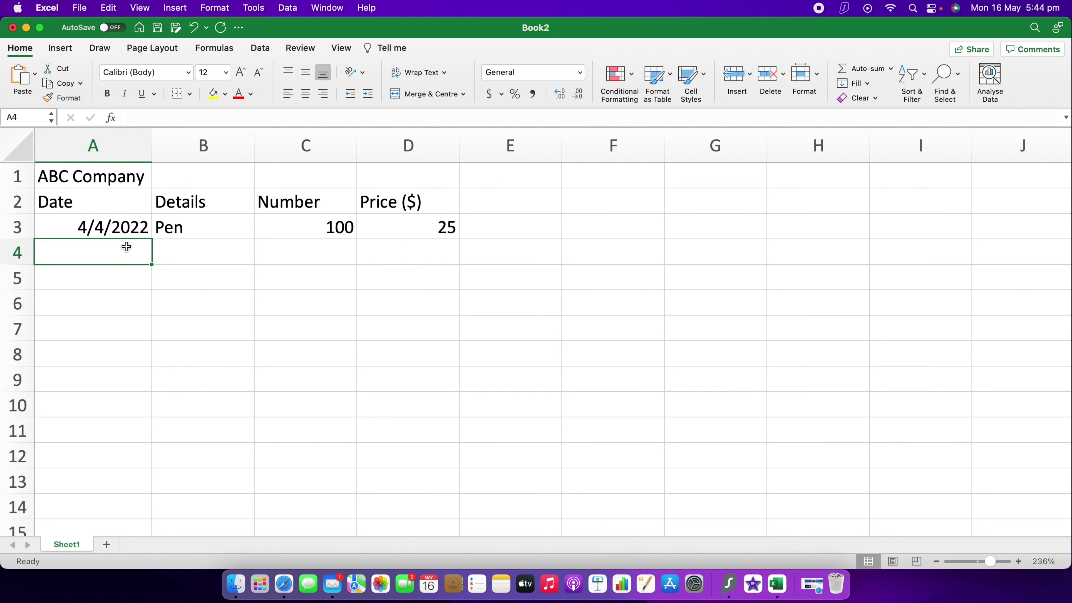
text(6/04/2)
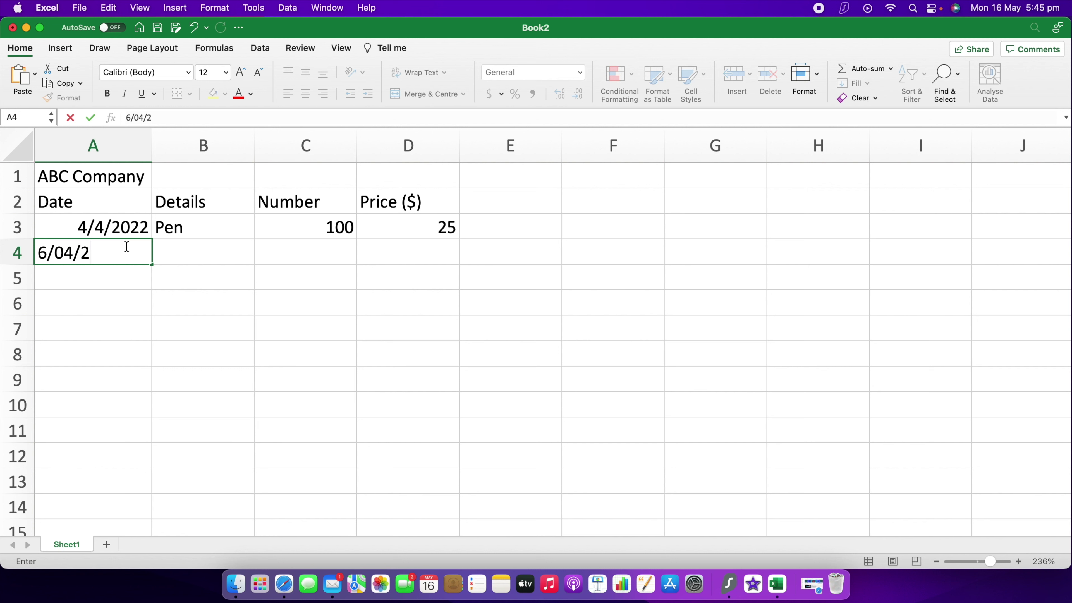
text(022)
click(197, 248)
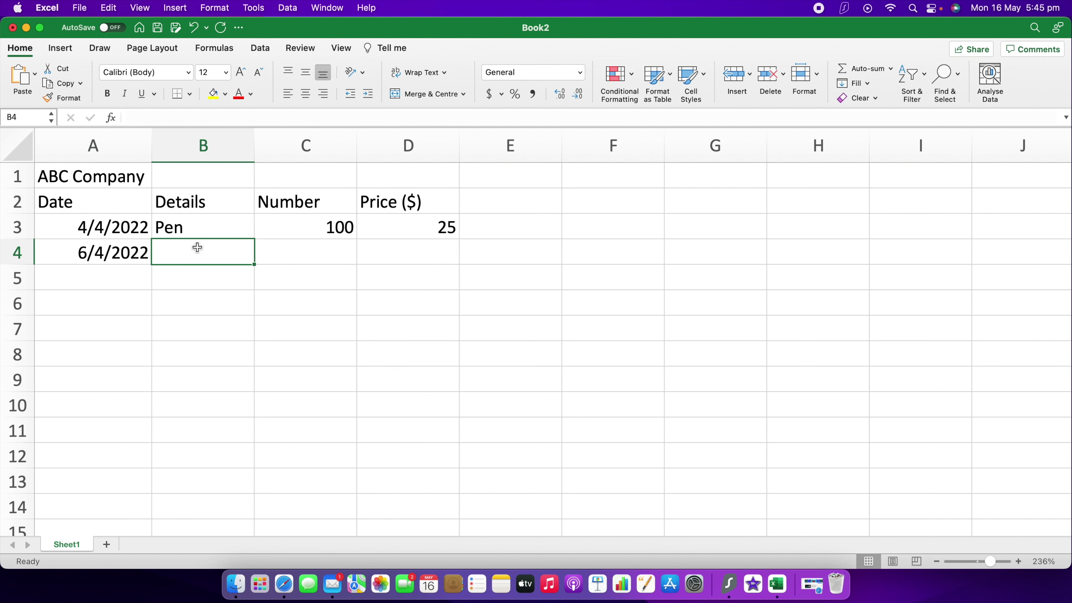
text(Pencil)
click(324, 247)
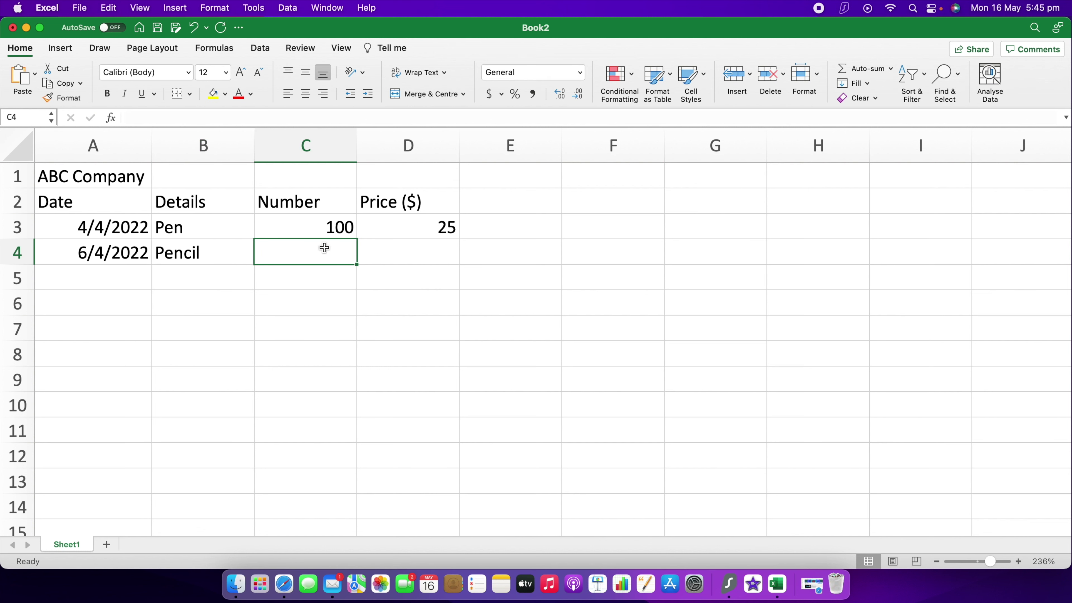
text(50)
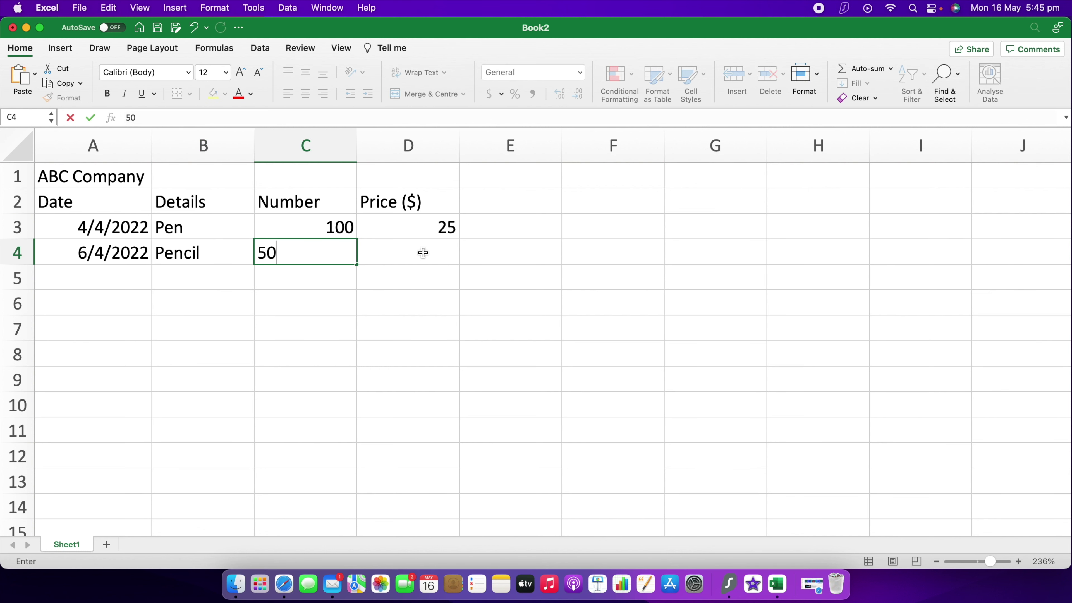
click(422, 252)
text(18)
click(500, 249)
Step: Fill row 5 with 10/05/2022, Paper, 20 and 30, and start the date in A6
click(88, 273)
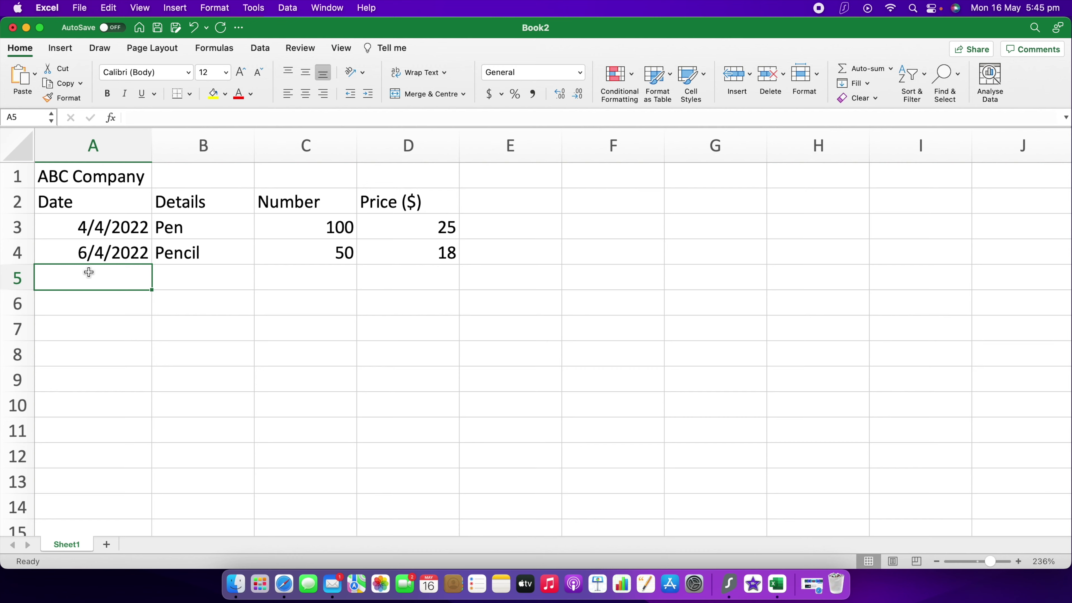
text(10/)
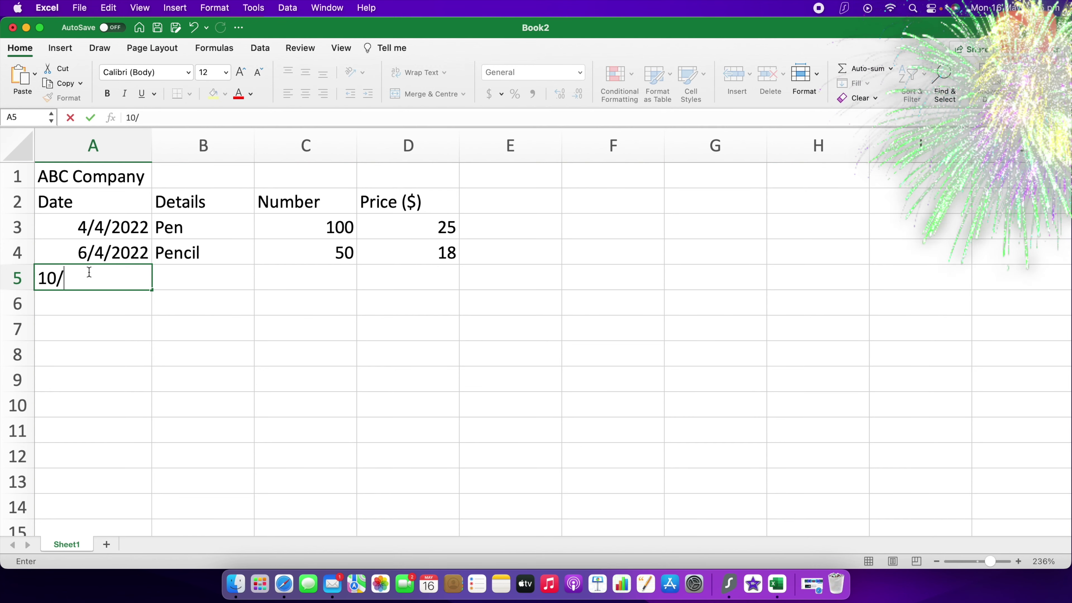
text(05)
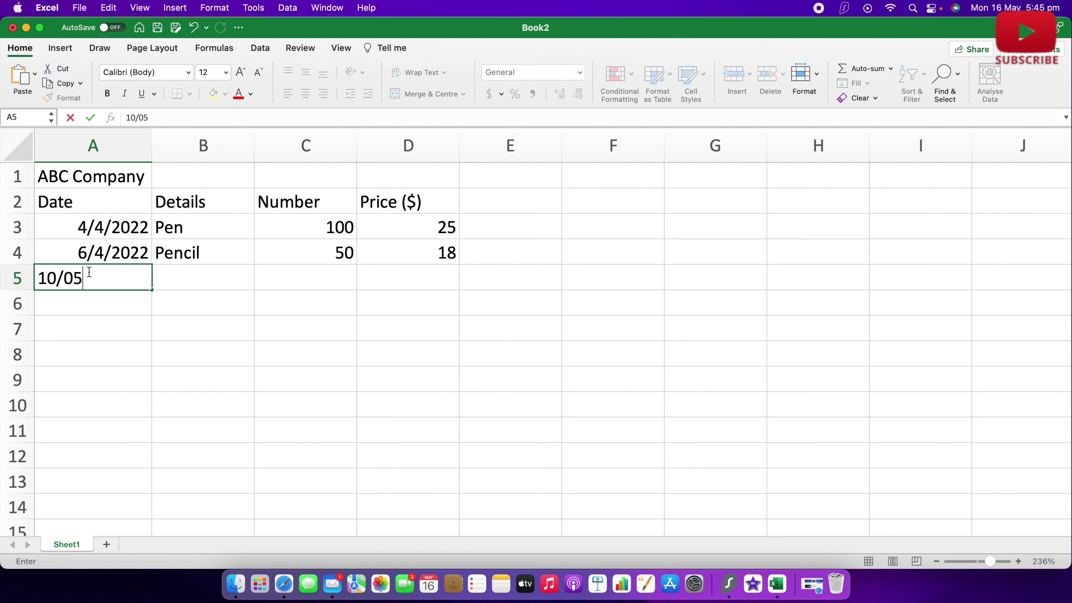
text(/2022)
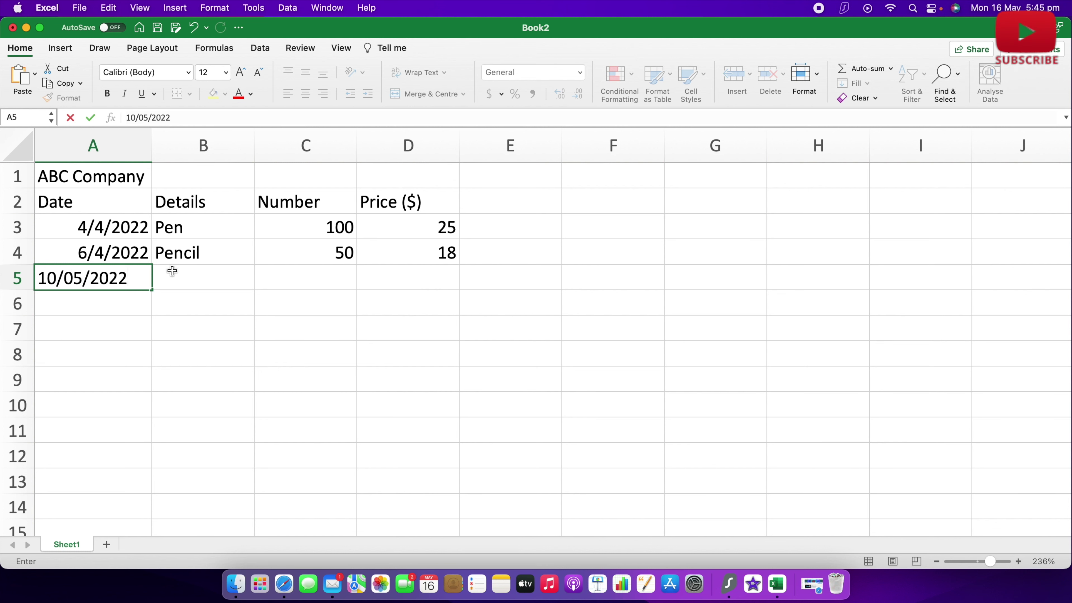
click(172, 271)
text(Pa)
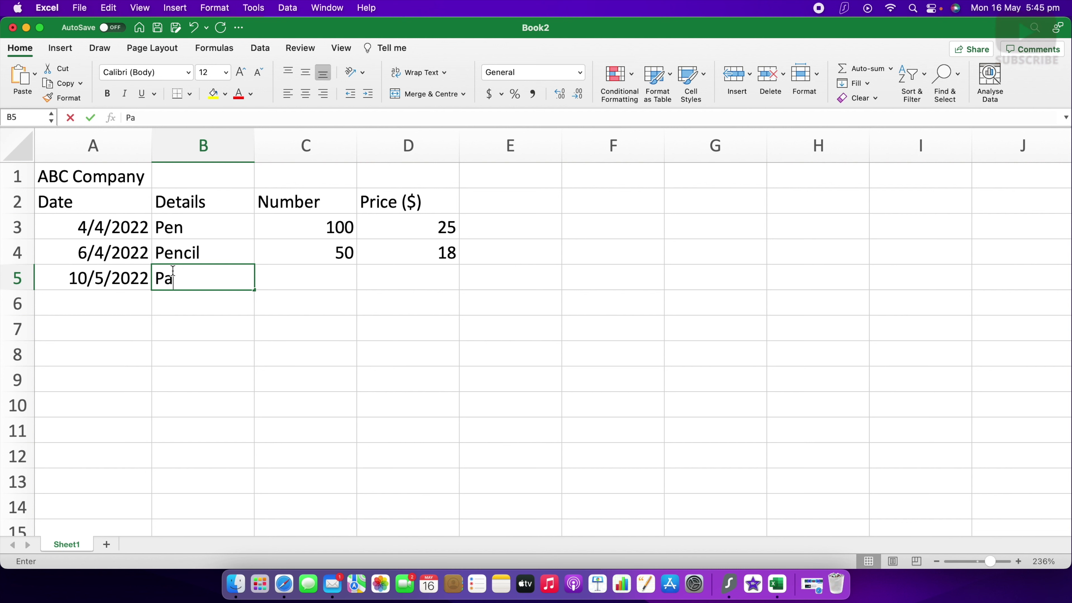
text(per)
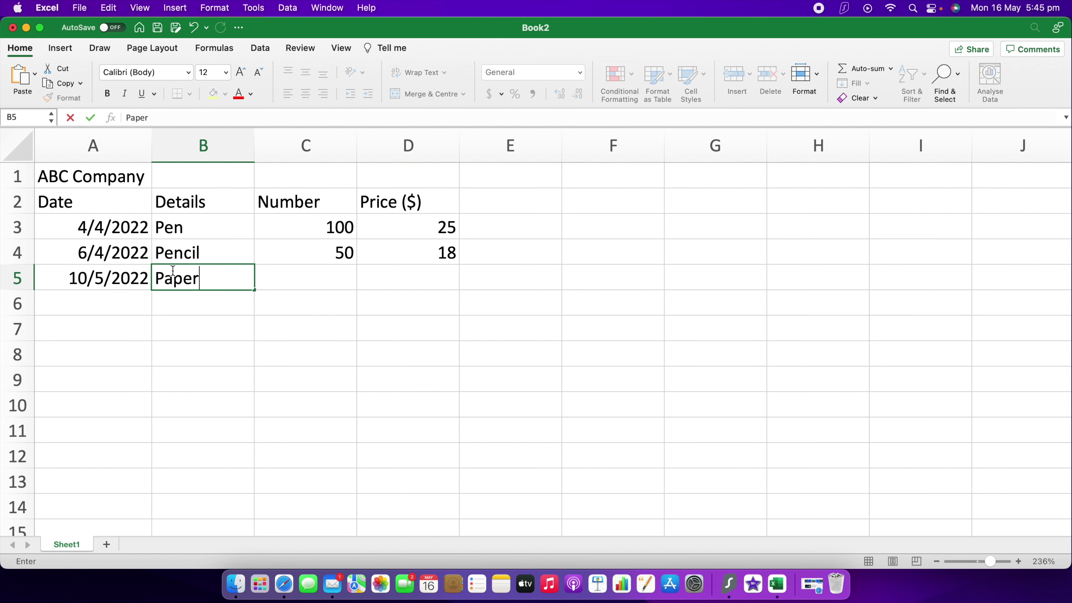
click(318, 274)
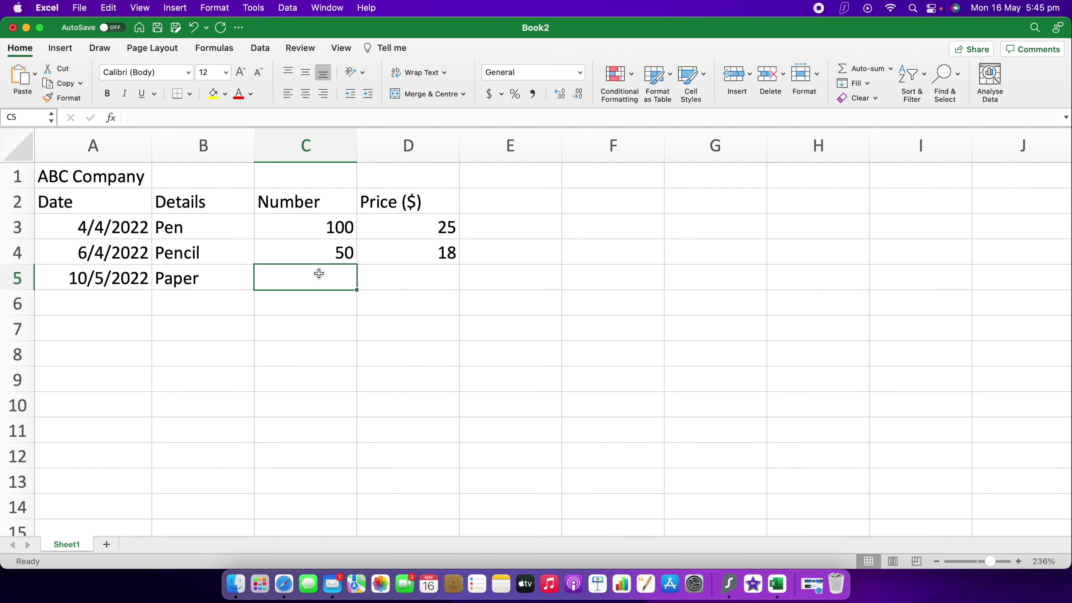
text(20)
click(397, 274)
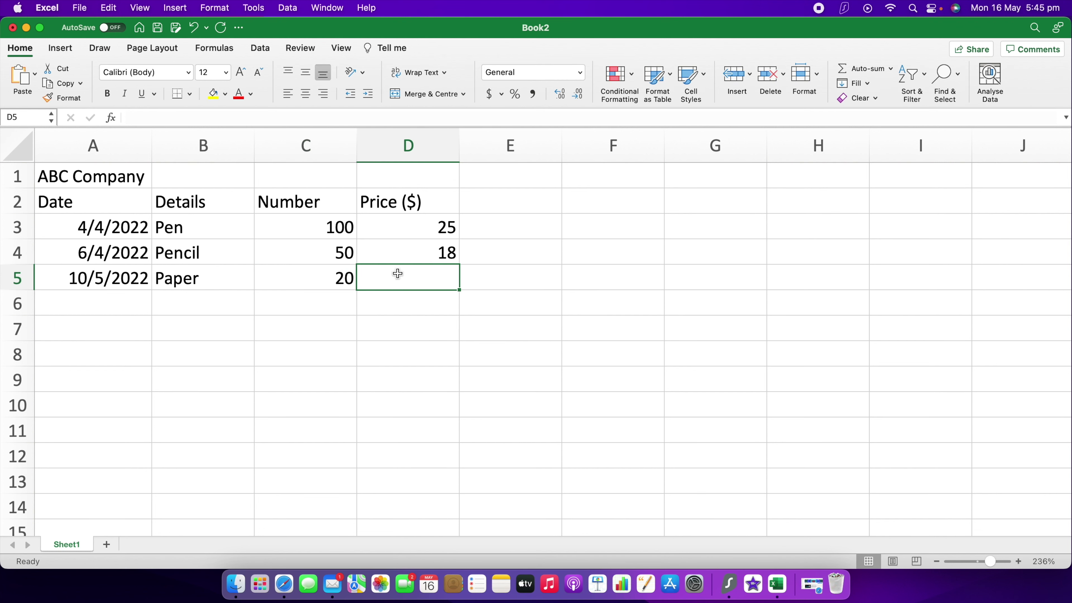
text(3)
text(0)
click(503, 279)
click(119, 303)
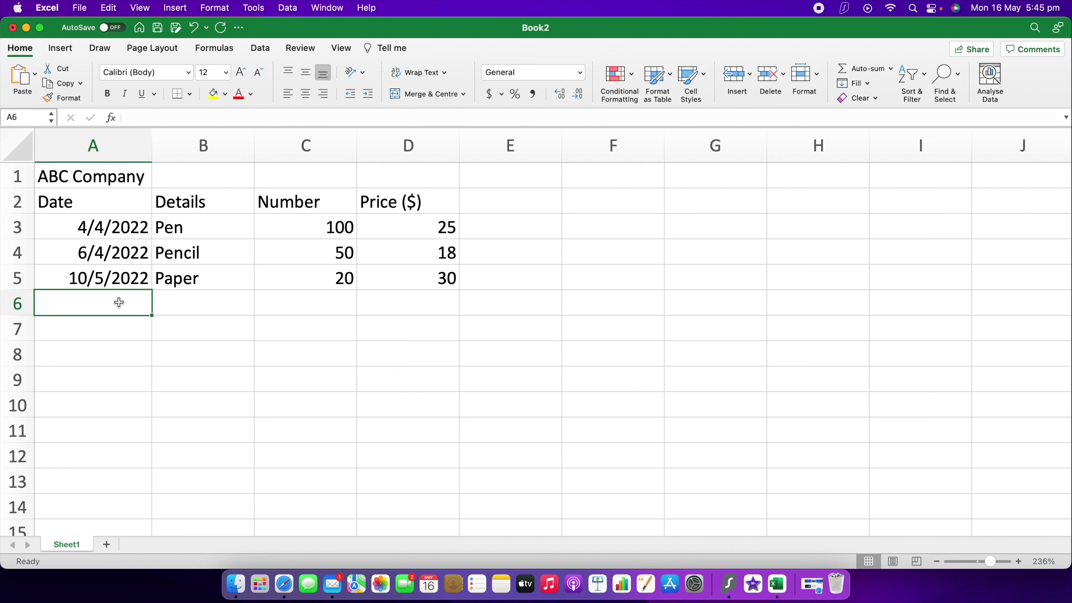
text(1)
text(6/04)
text(3)
Step: Correct the A6 date to 16/4/2022 and enter Computer in B6
key(BackSpace)
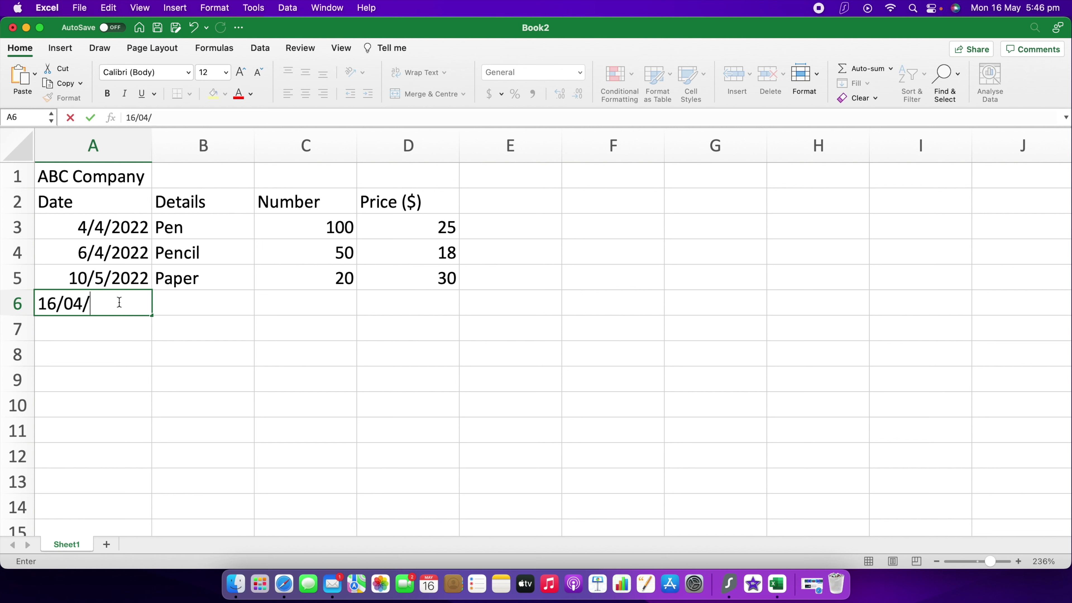
text(2022)
click(188, 301)
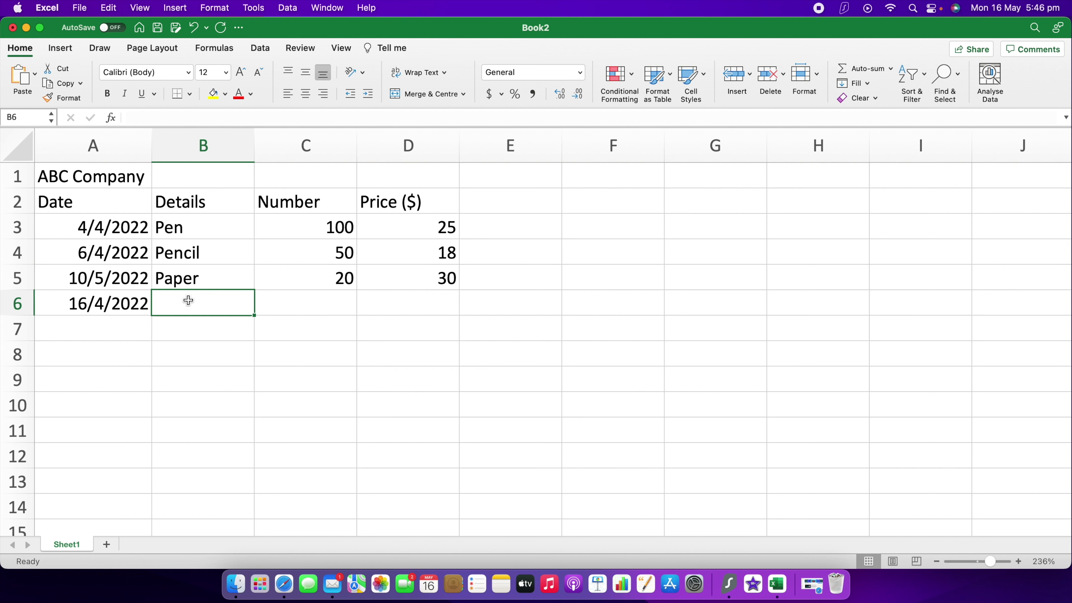
text(computer)
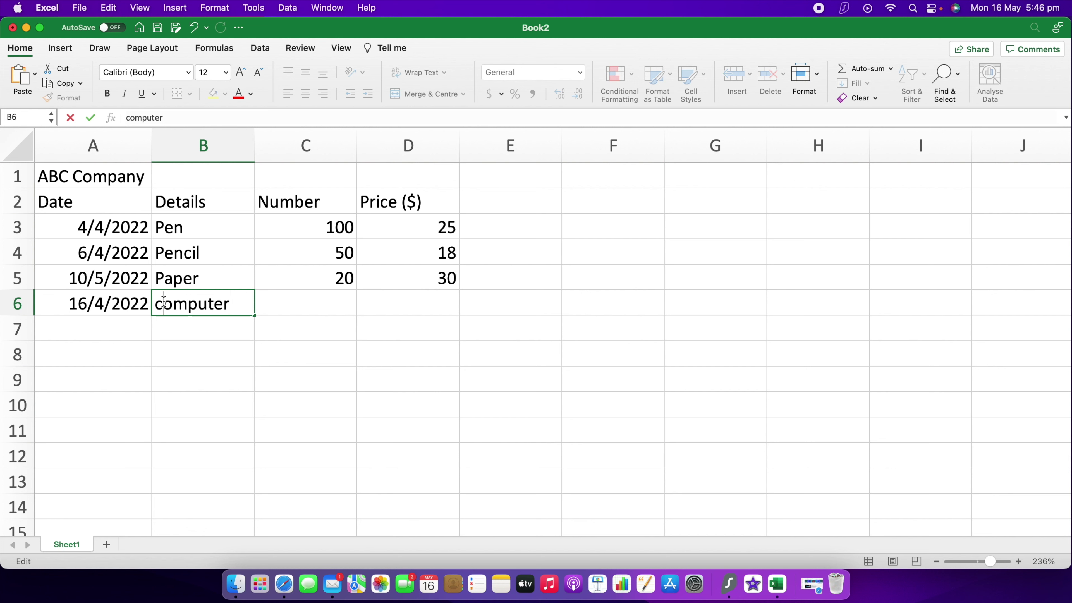
click(164, 303)
key(BackSpace)
text(C)
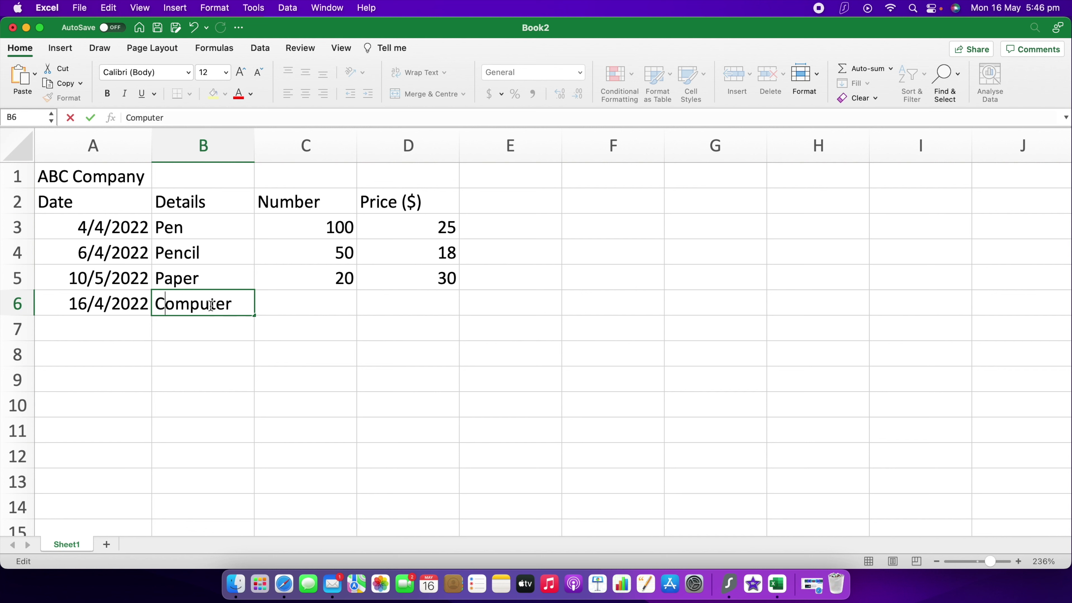
click(317, 305)
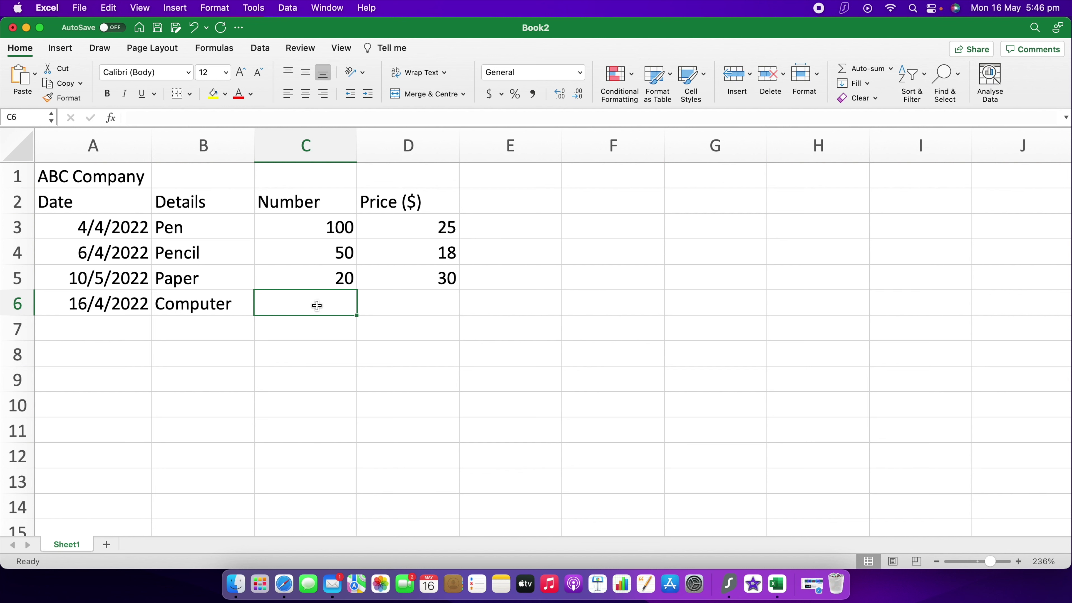
Step: Enter number 1 in C6 and price 500 in D6
double_click(318, 305)
text(1)
click(411, 296)
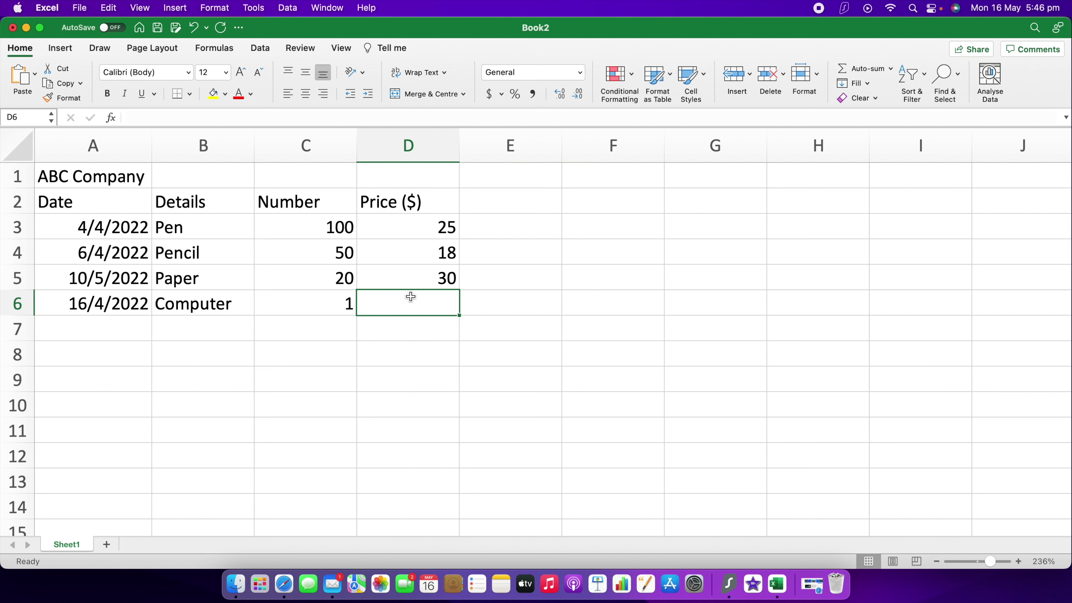
text(500)
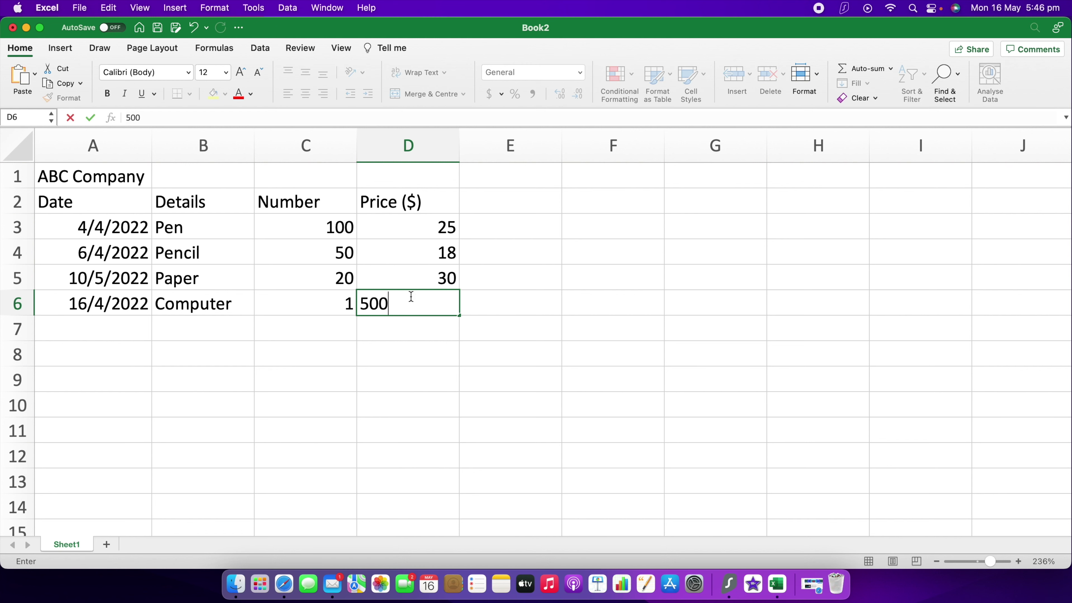
click(517, 297)
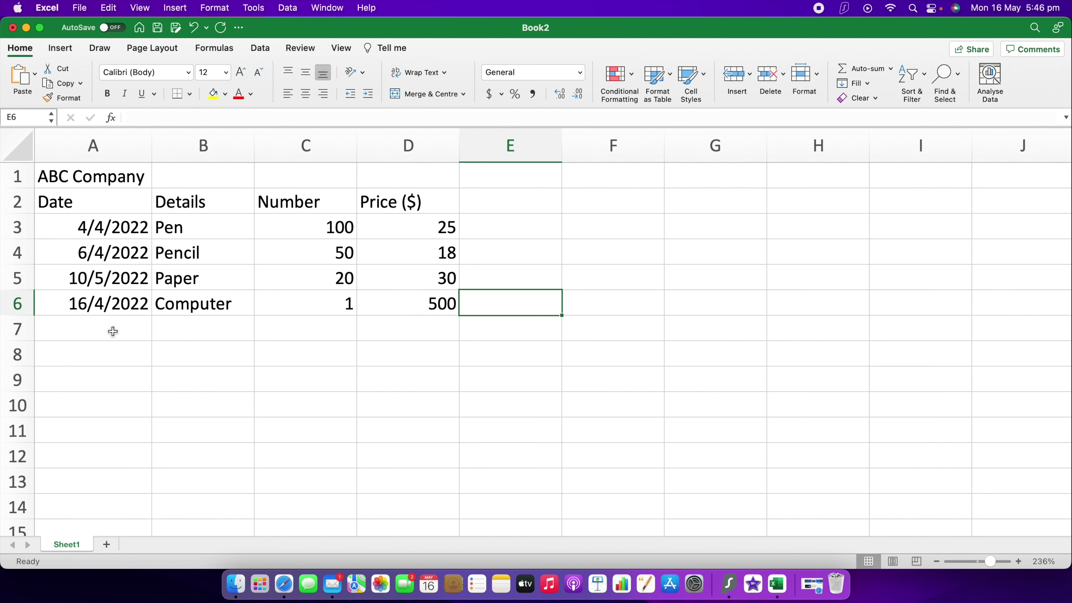
Step: Enter the label 'Total' in cell A7, directly below the last item row
click(102, 329)
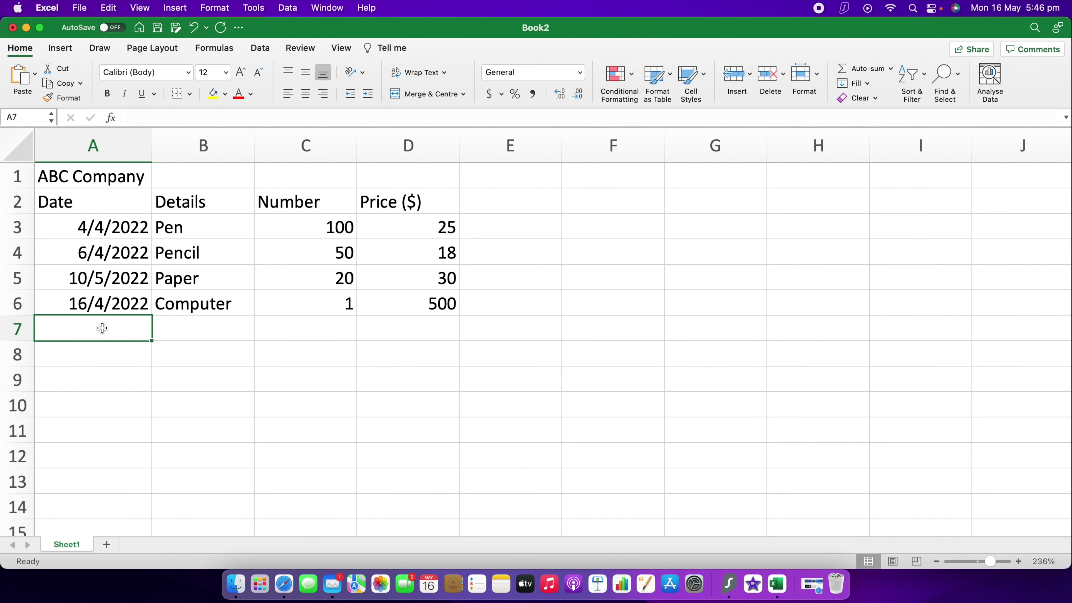
text(Total)
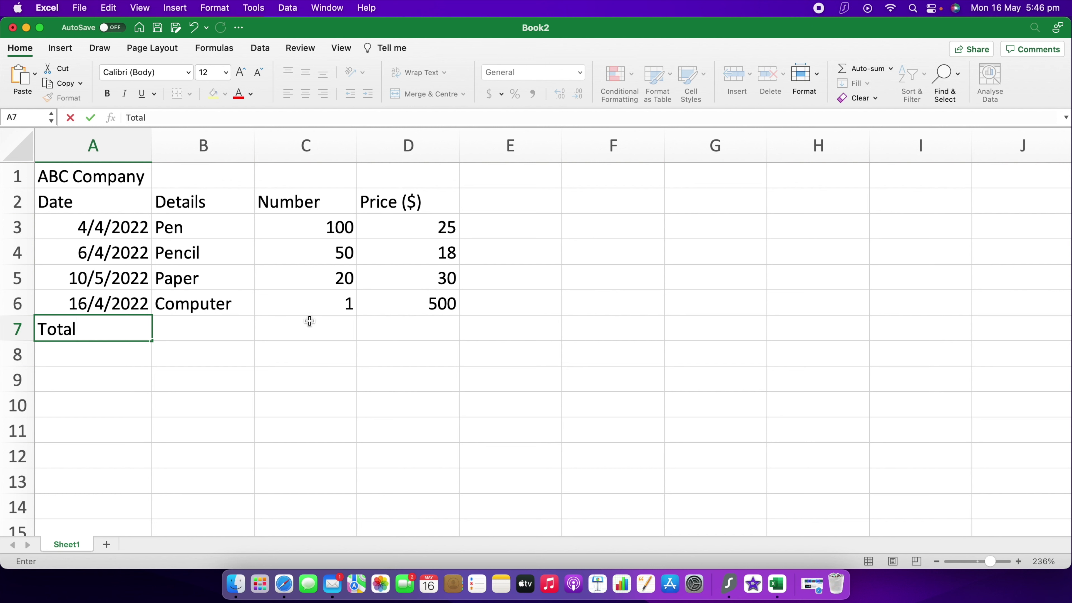
click(490, 323)
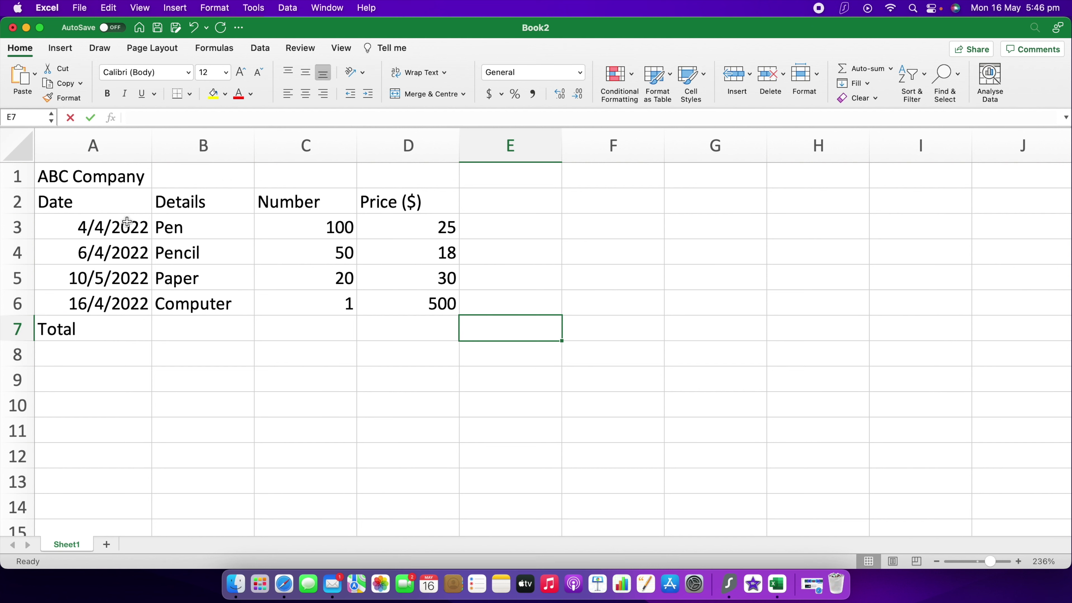
click(273, 338)
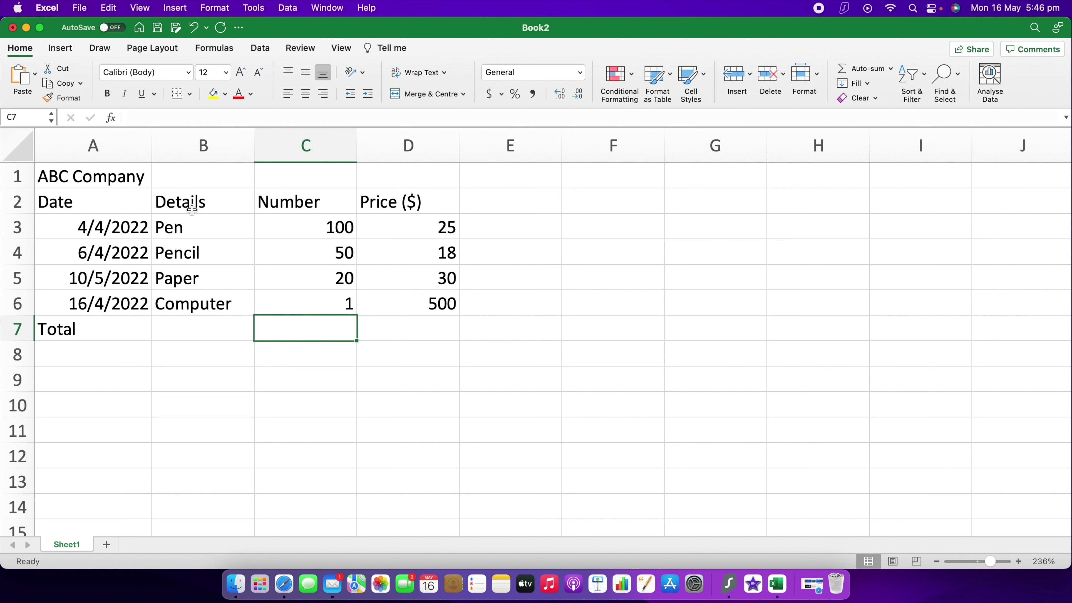
click(63, 174)
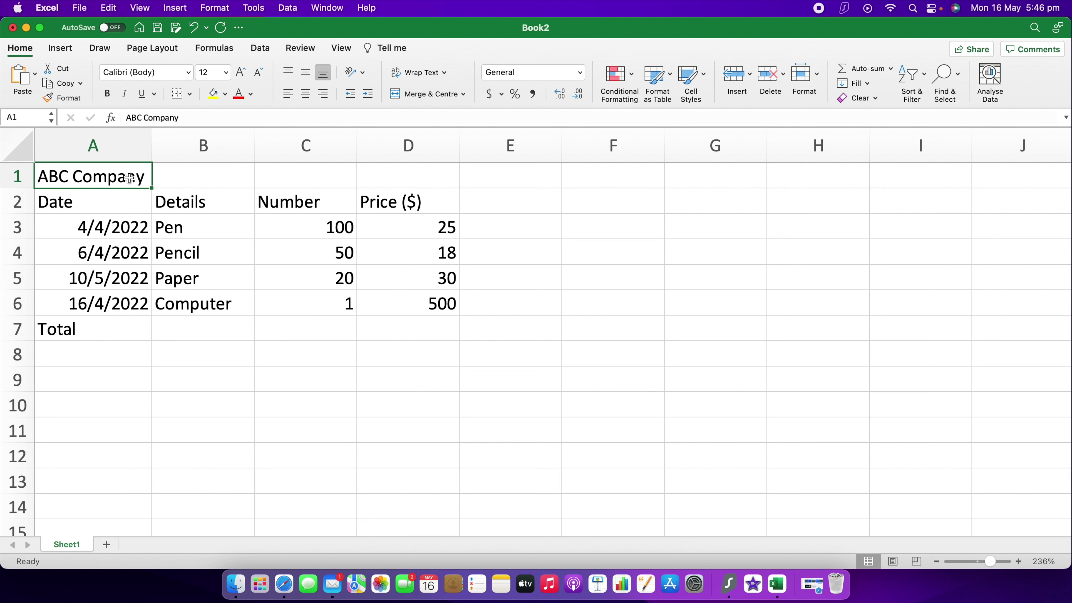
drag(134, 178, 169, 179)
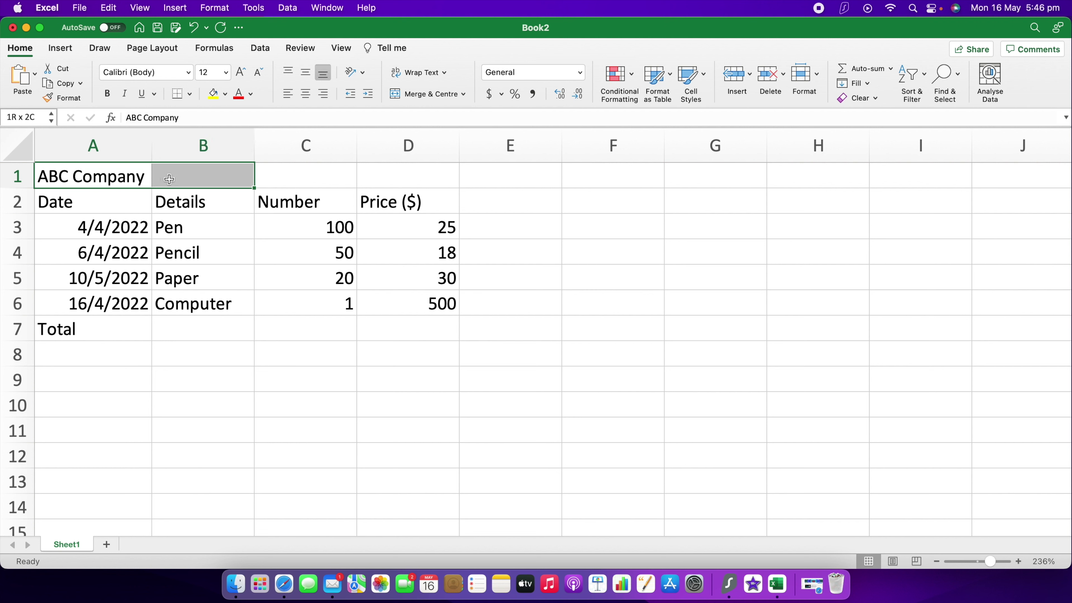
Step: Merge and centre cells A1:D1 so the ABC Company title spans all four columns
drag(244, 179, 405, 179)
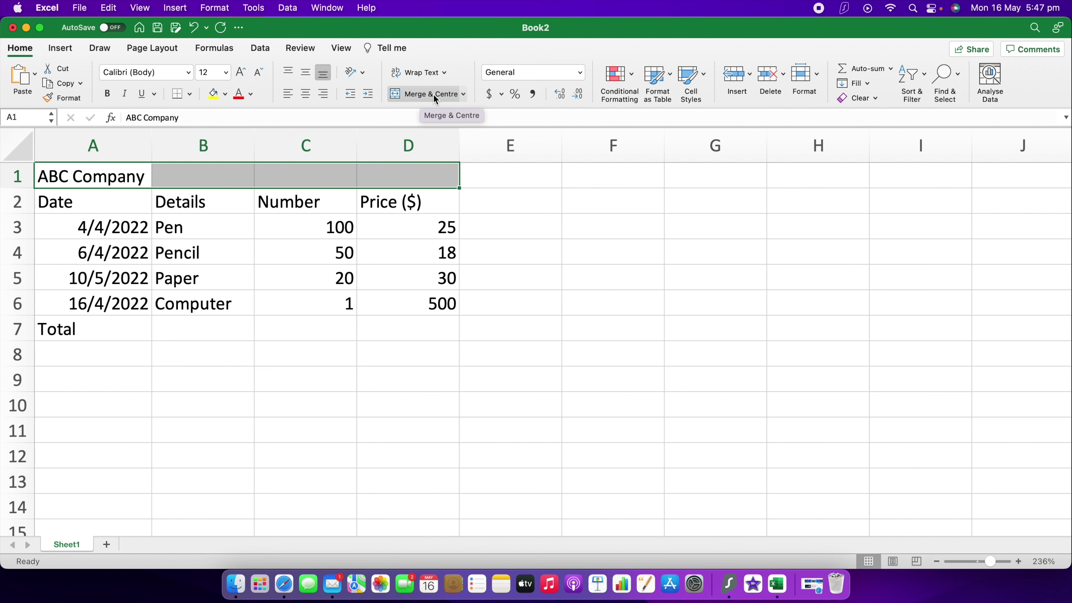
click(463, 94)
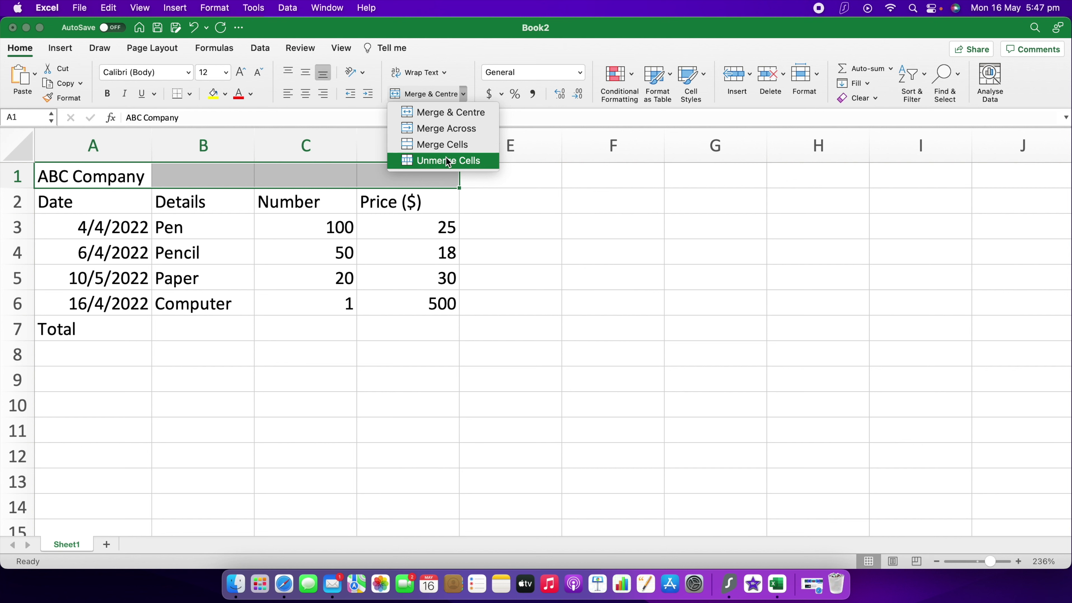
click(448, 112)
click(480, 176)
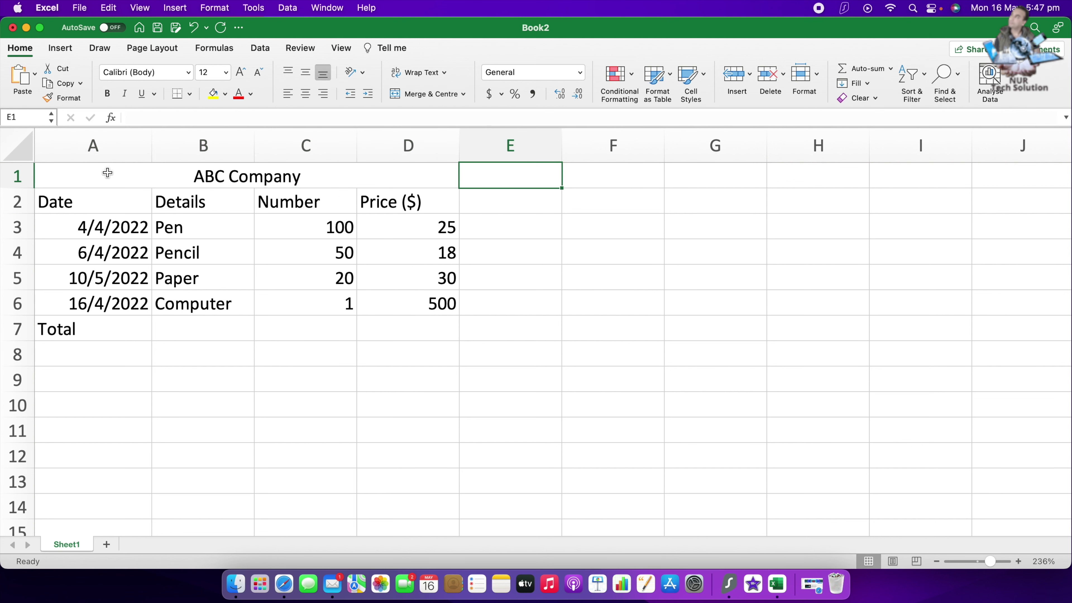
click(398, 177)
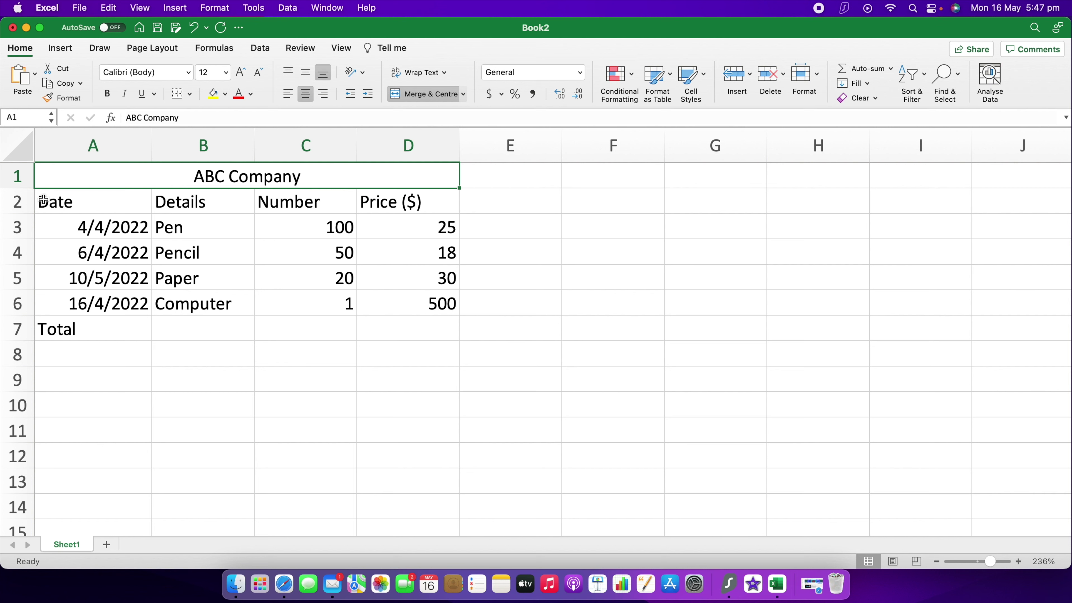
mouse_move(42, 199)
mouse_down()
mouse_move(353, 294)
mouse_move(373, 326)
mouse_up()
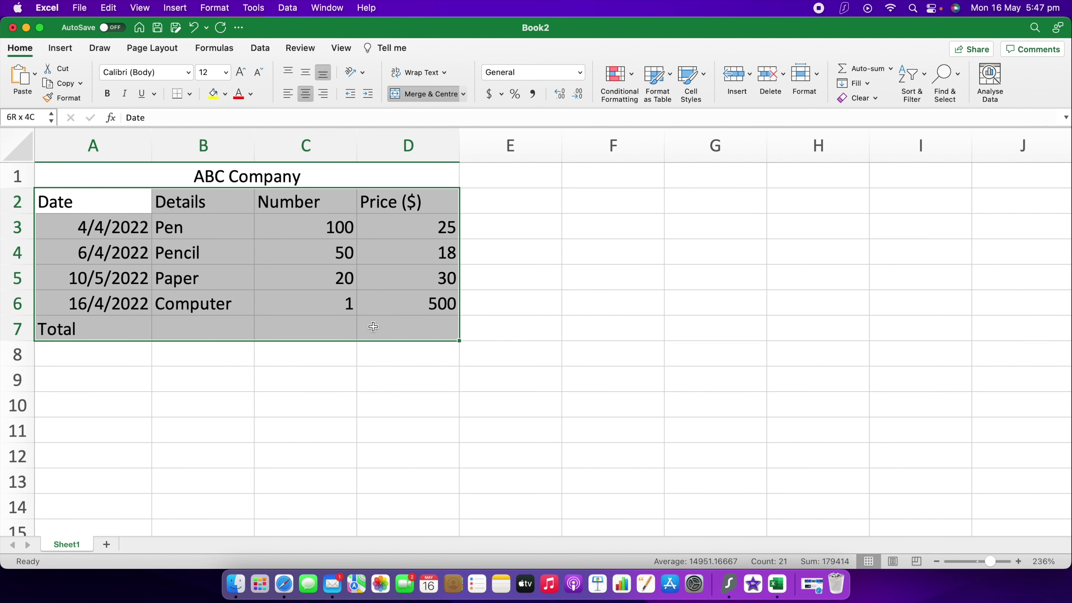
Step: Centre-align every entry in the table range A2:D7
click(289, 93)
click(306, 95)
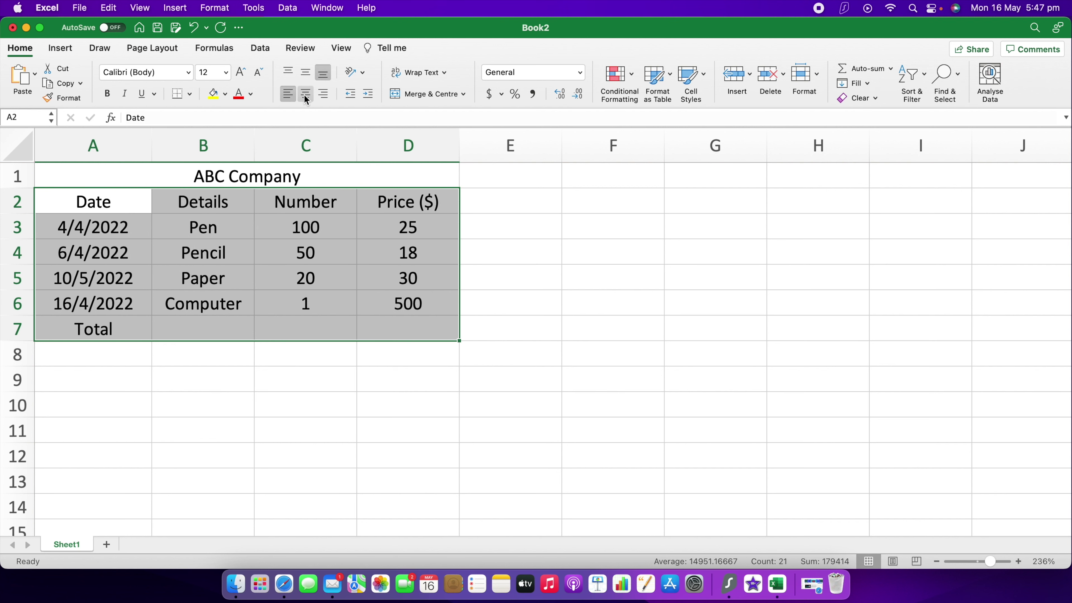
click(323, 94)
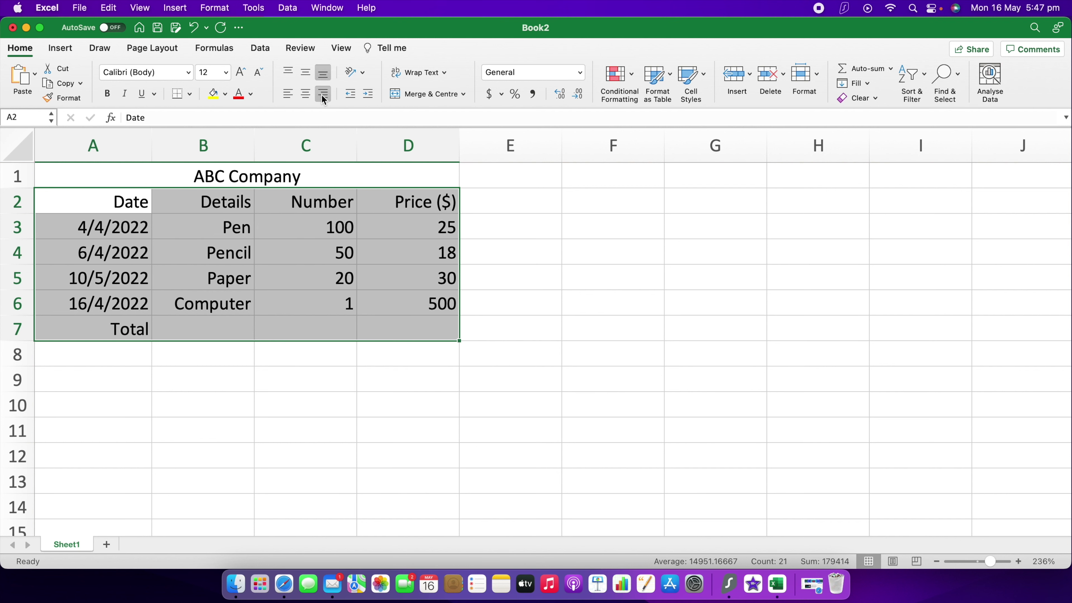
click(305, 95)
click(479, 242)
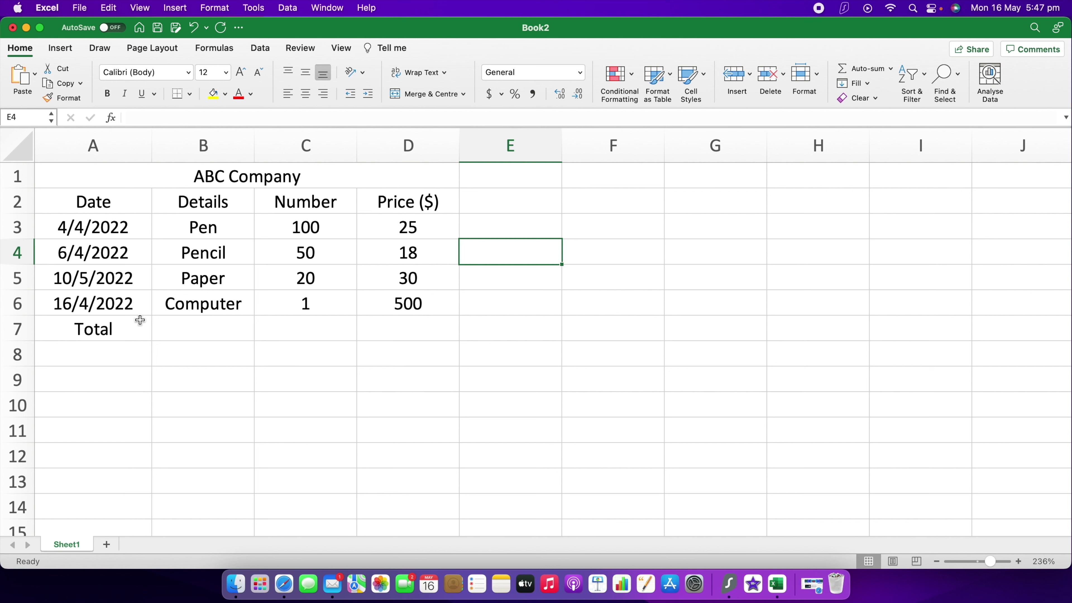
Step: Merge and centre cells A7:C7 so the 'Total' label spans three columns
drag(118, 331, 348, 336)
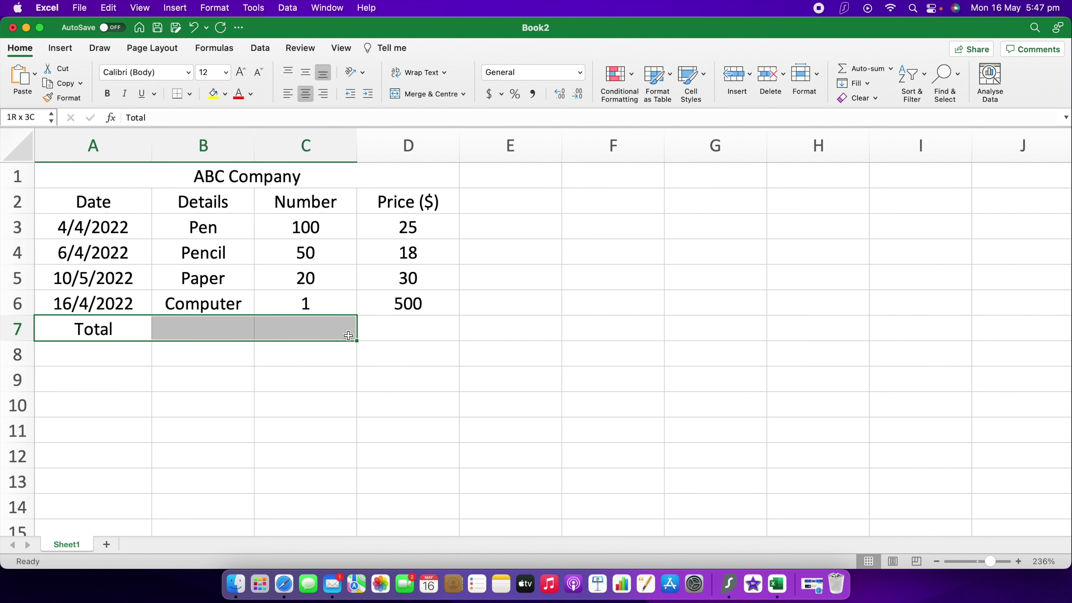
drag(348, 336, 351, 336)
click(438, 96)
click(412, 345)
click(185, 176)
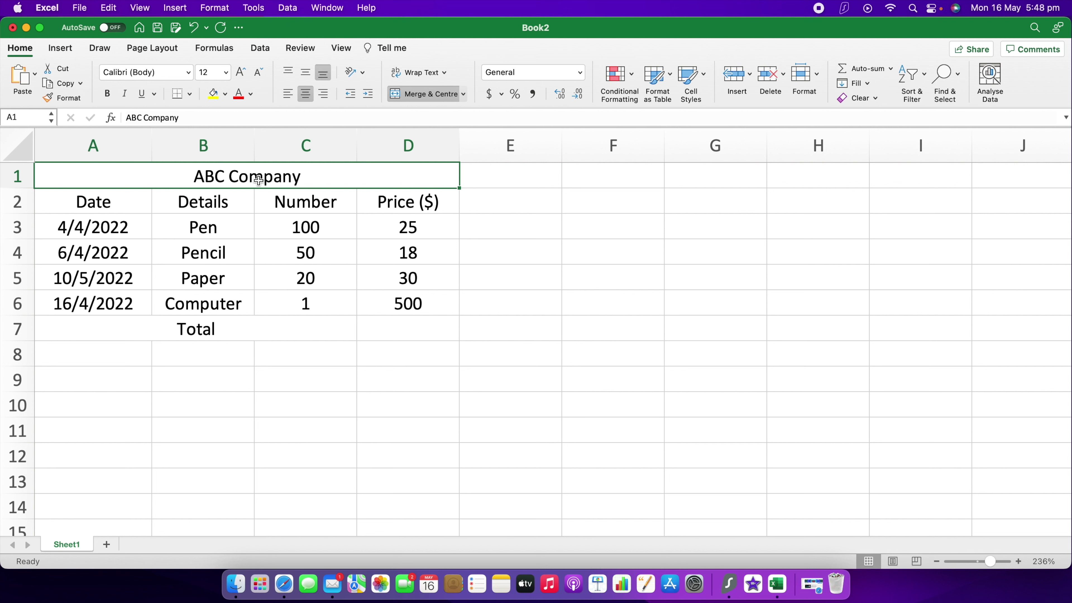
click(225, 94)
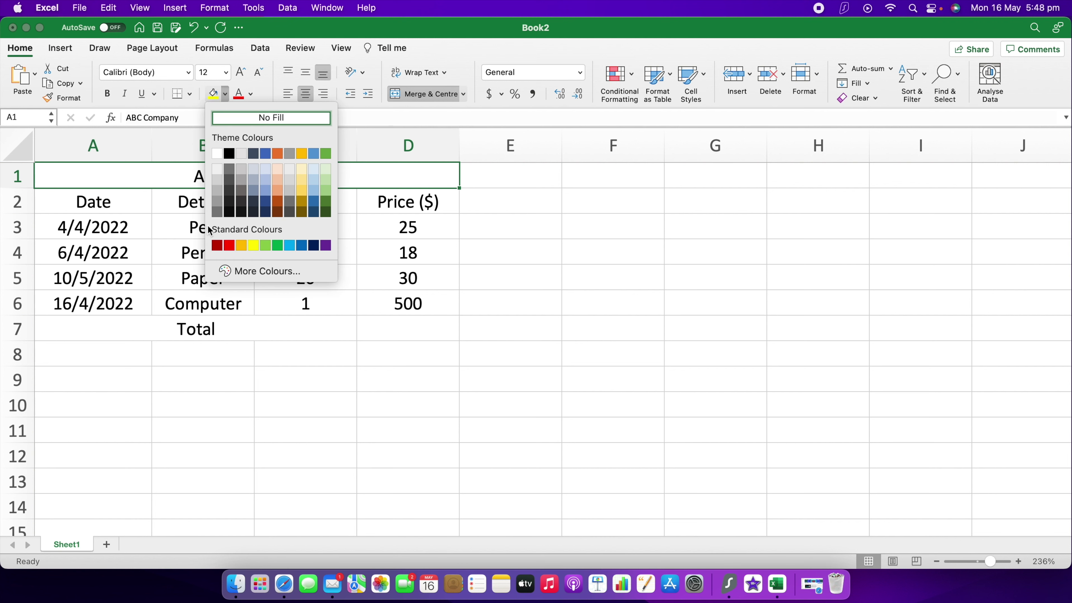
Step: Fill the merged ABC Company title with red and make its text bold
click(229, 245)
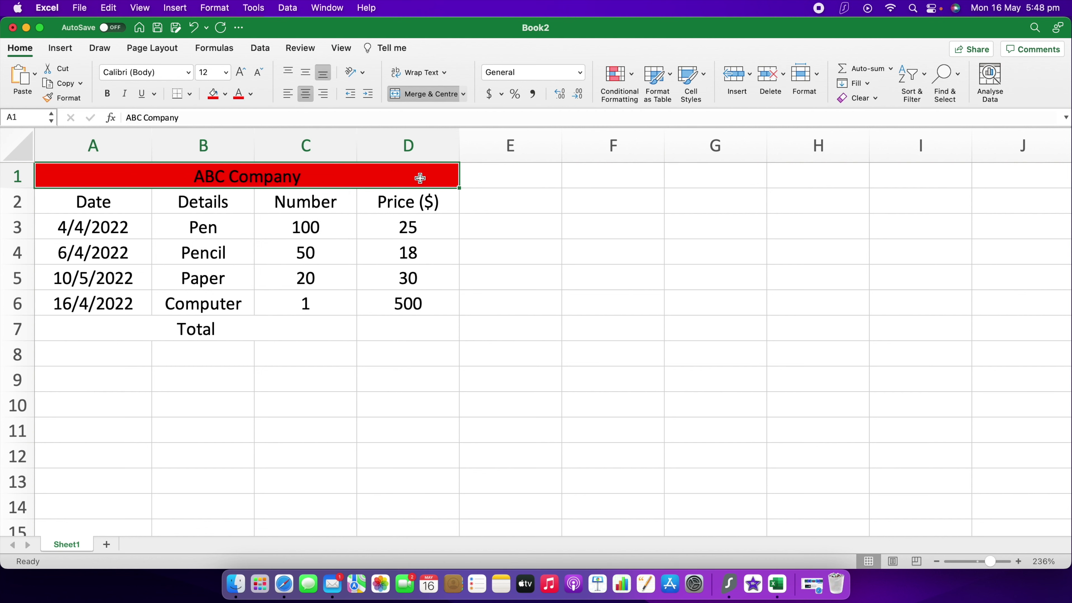
click(444, 202)
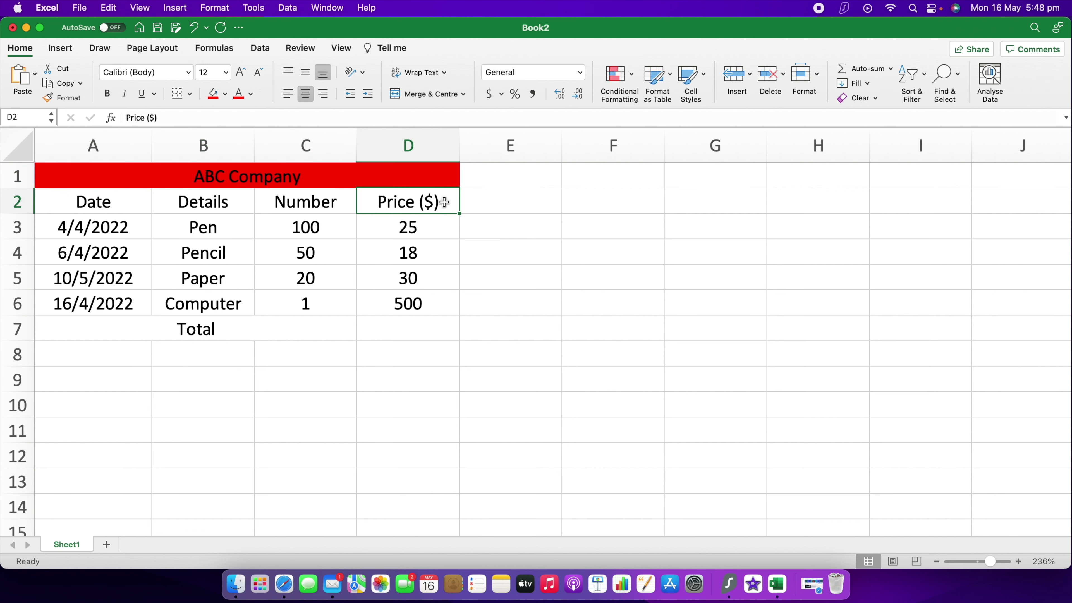
click(307, 177)
click(112, 99)
click(125, 96)
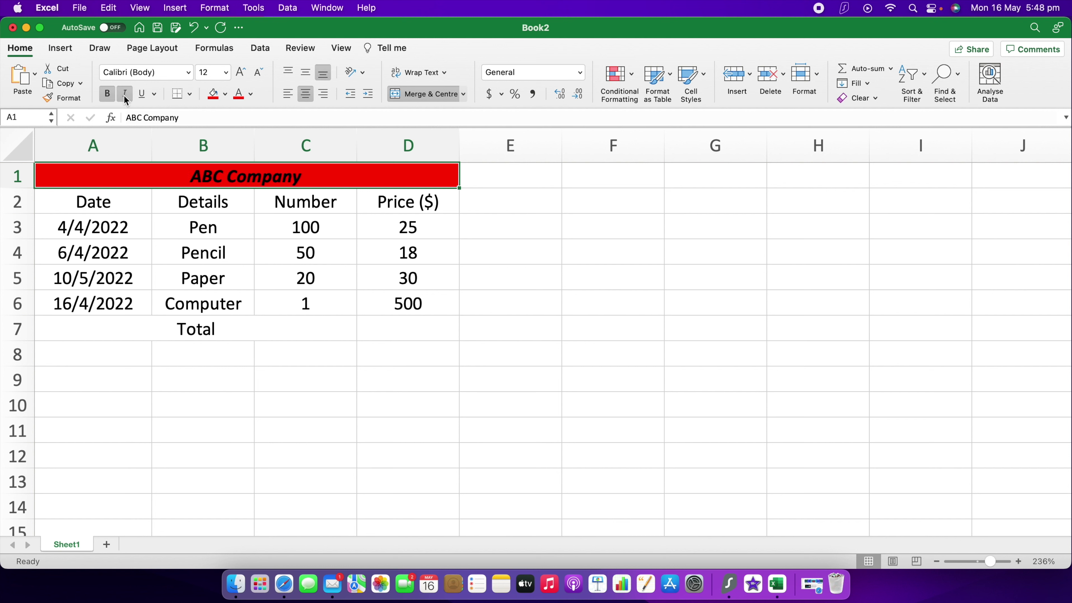
click(143, 97)
click(143, 94)
click(124, 94)
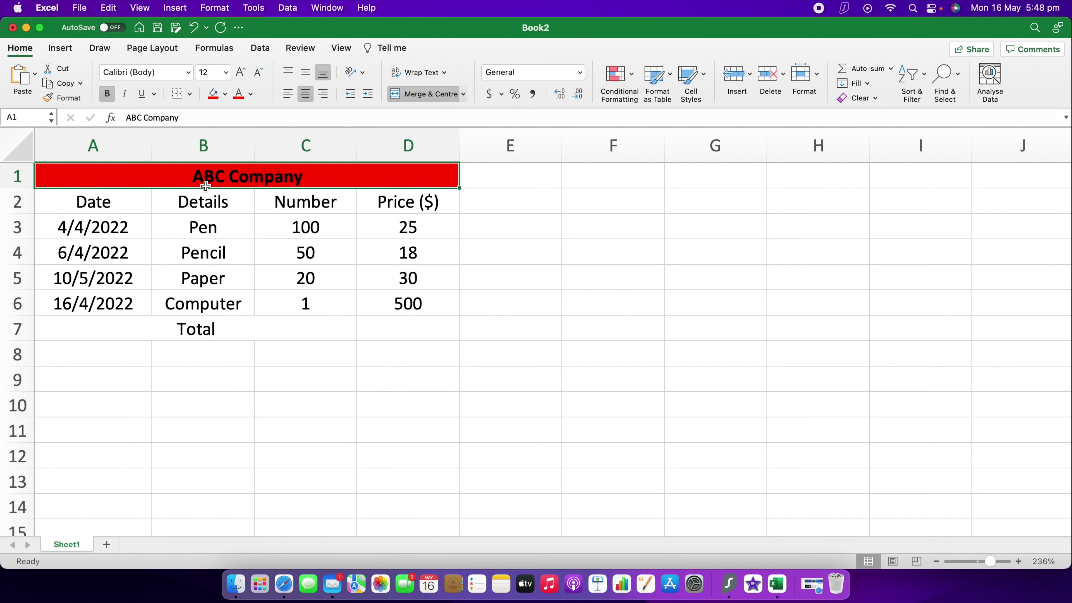
click(86, 203)
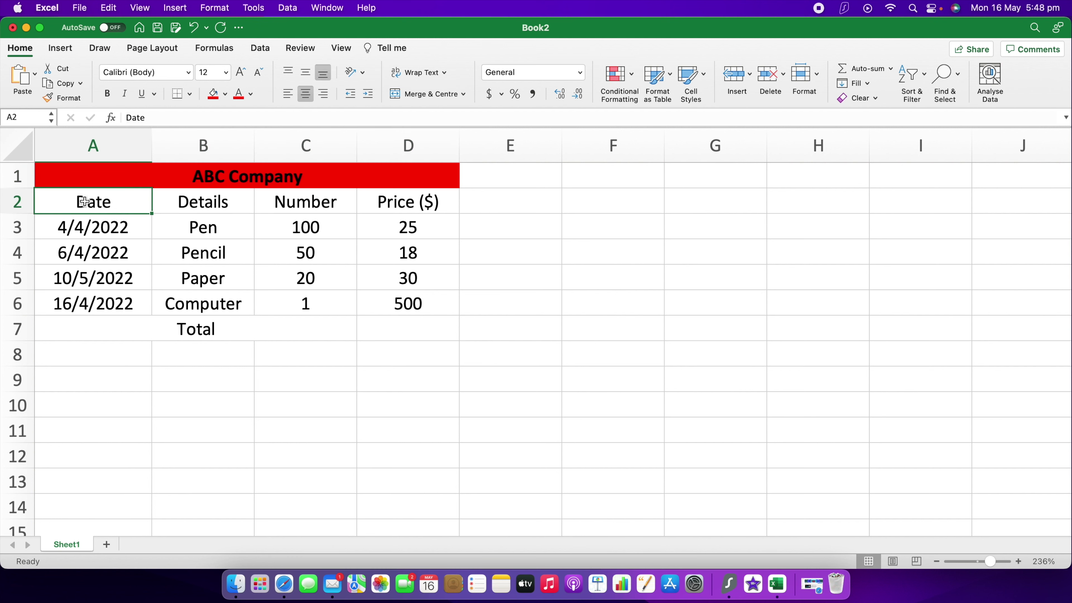
Step: Make the A2:D2 headers italic with green font colour, replacing an initial yellow
drag(79, 202, 400, 209)
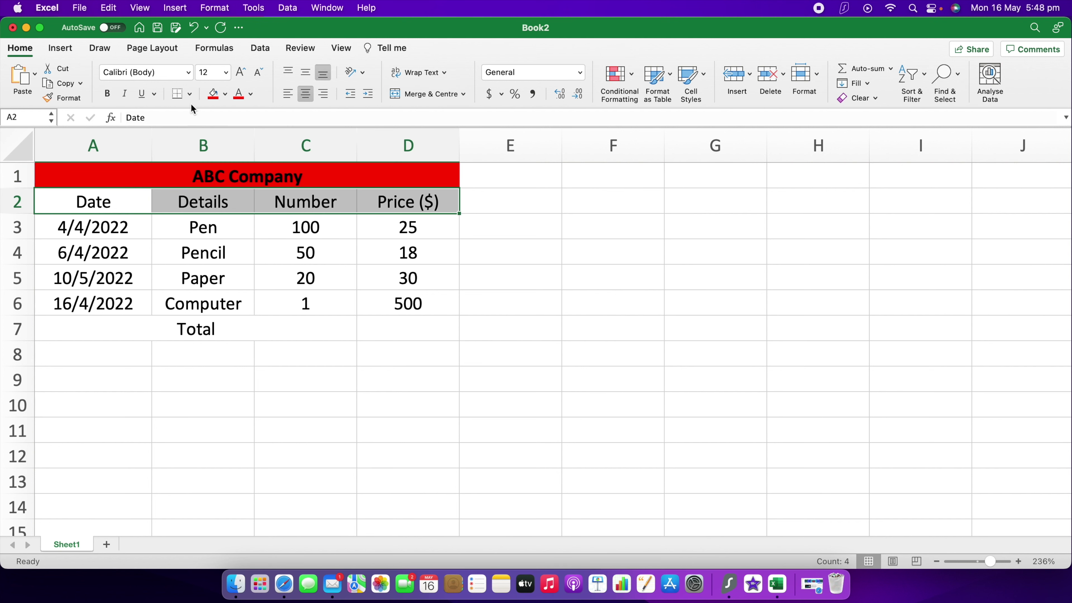
click(125, 94)
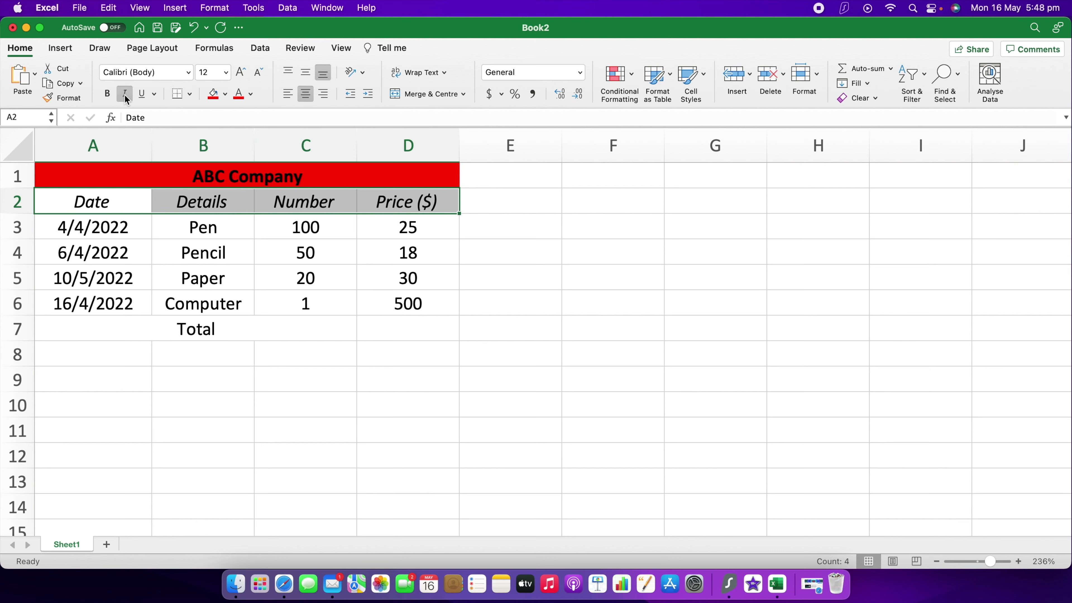
click(250, 94)
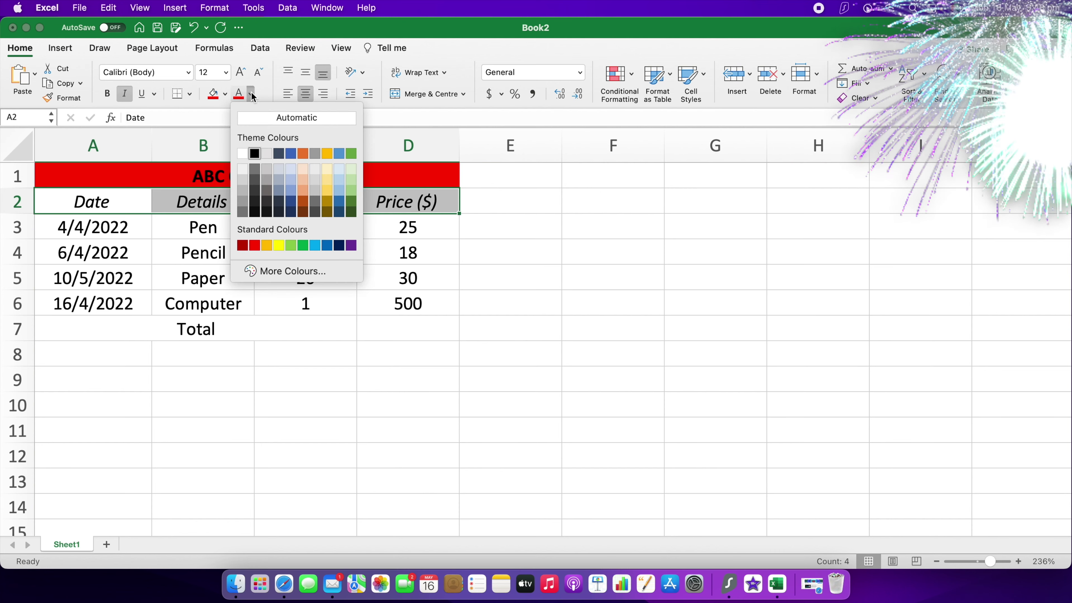
click(279, 245)
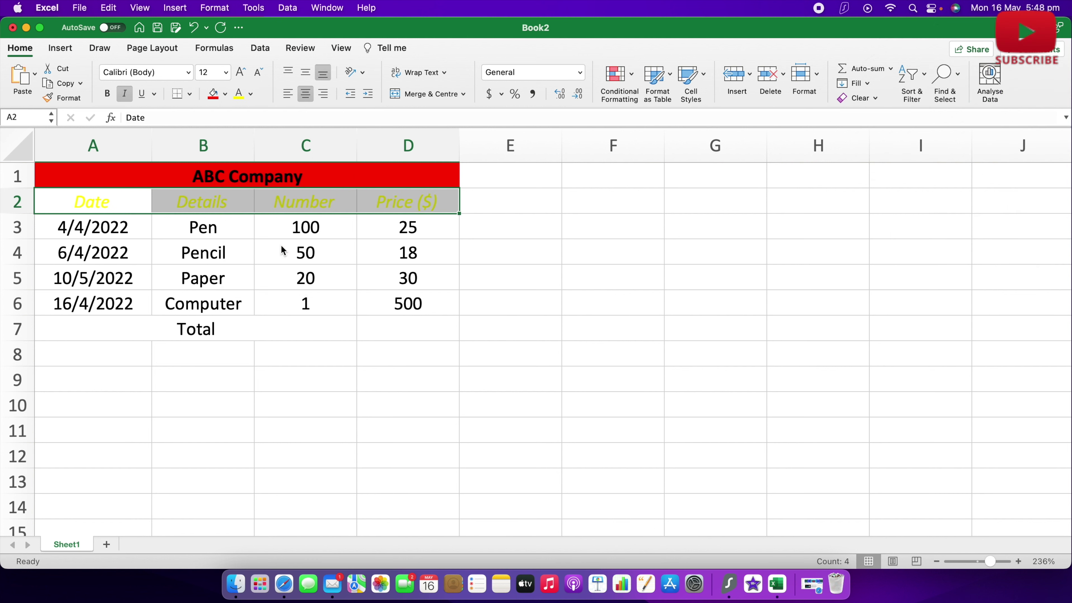
click(251, 93)
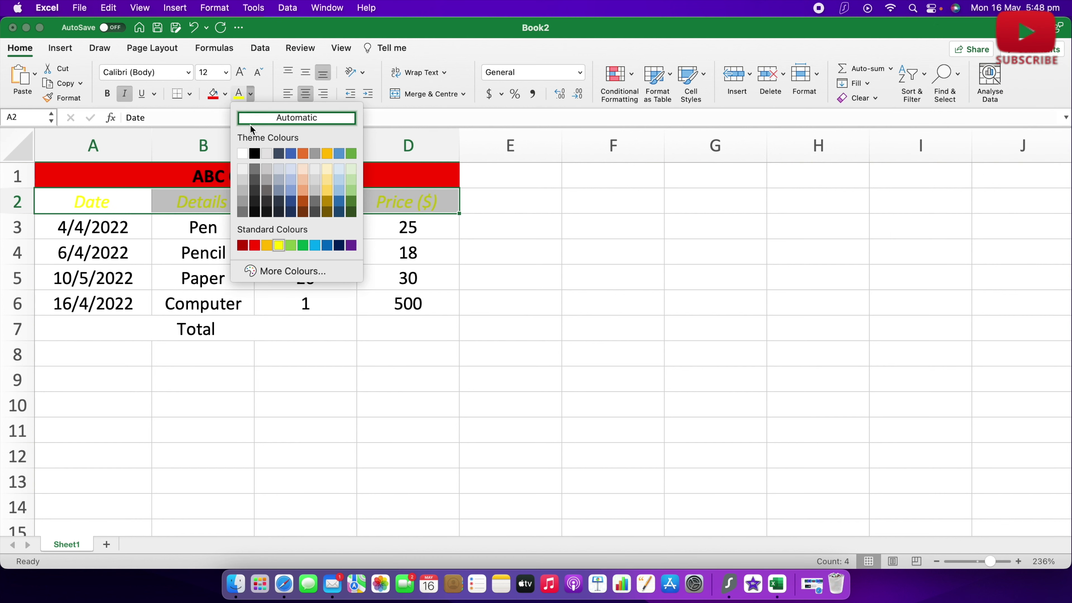
click(303, 246)
click(558, 248)
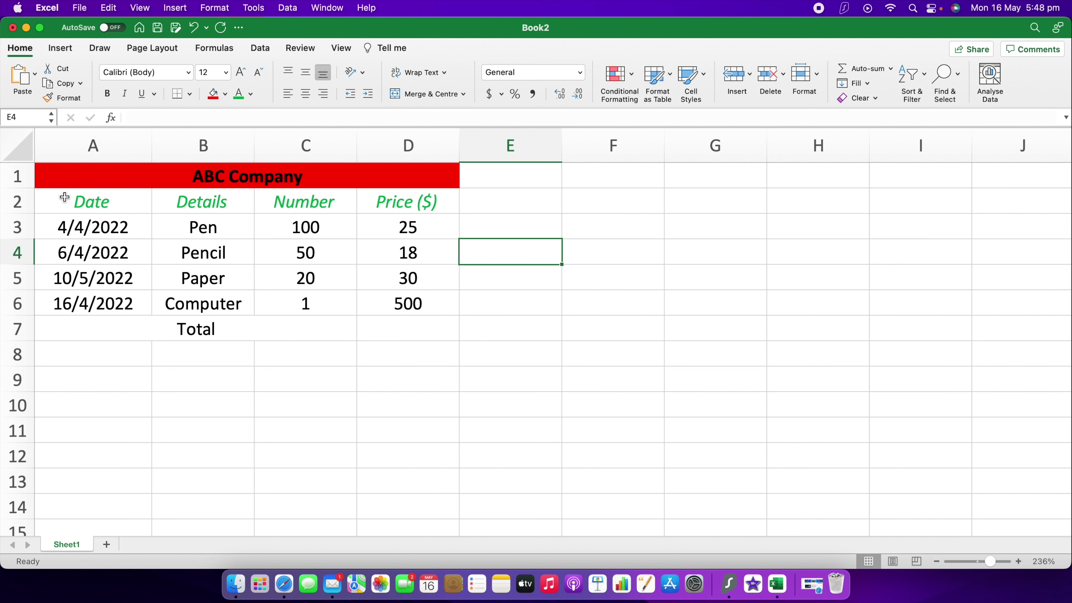
mouse_move(64, 197)
mouse_down()
mouse_move(397, 283)
mouse_move(397, 305)
mouse_up()
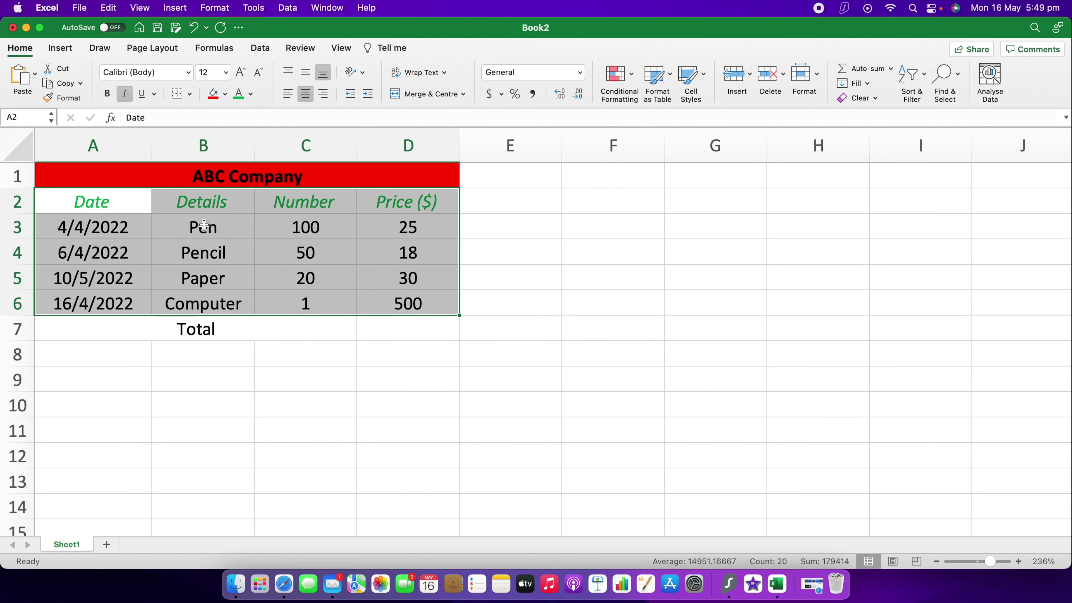
Step: Apply All Borders to A2:D6, gridding the headers and four item rows
click(190, 95)
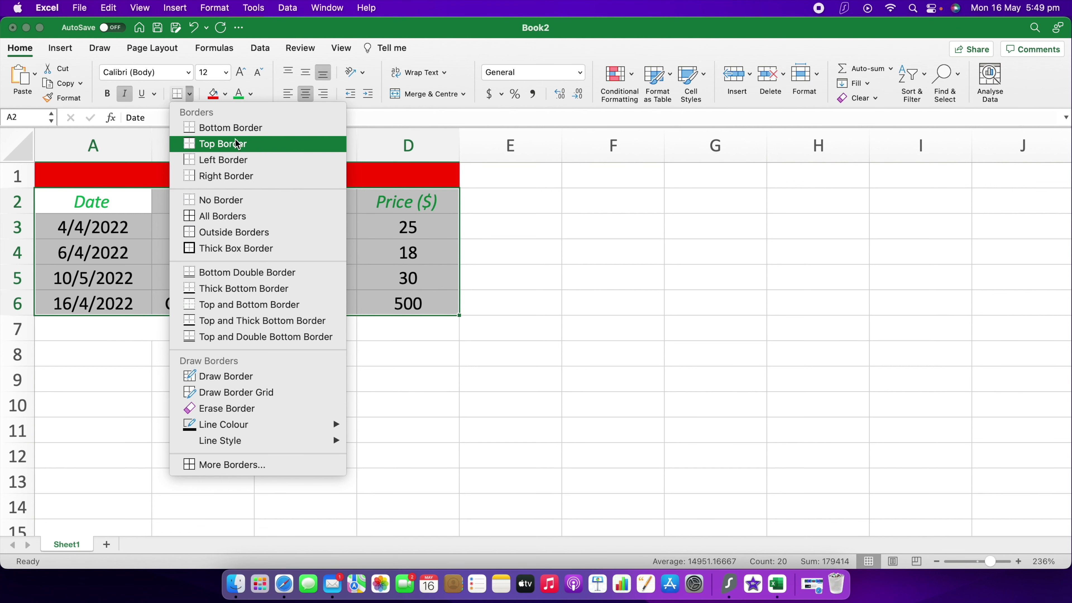
click(227, 222)
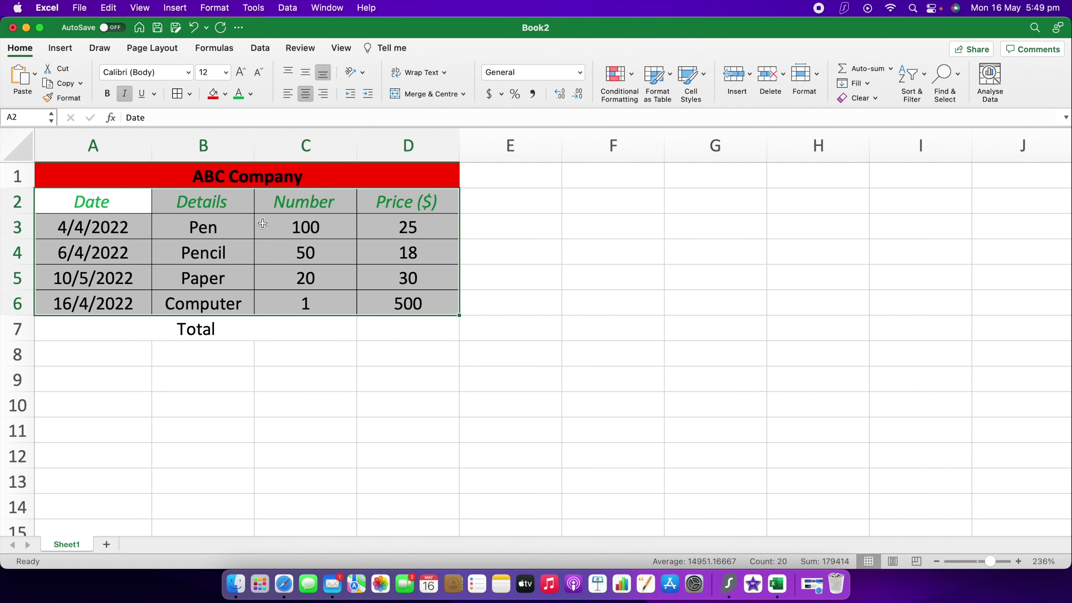
click(521, 248)
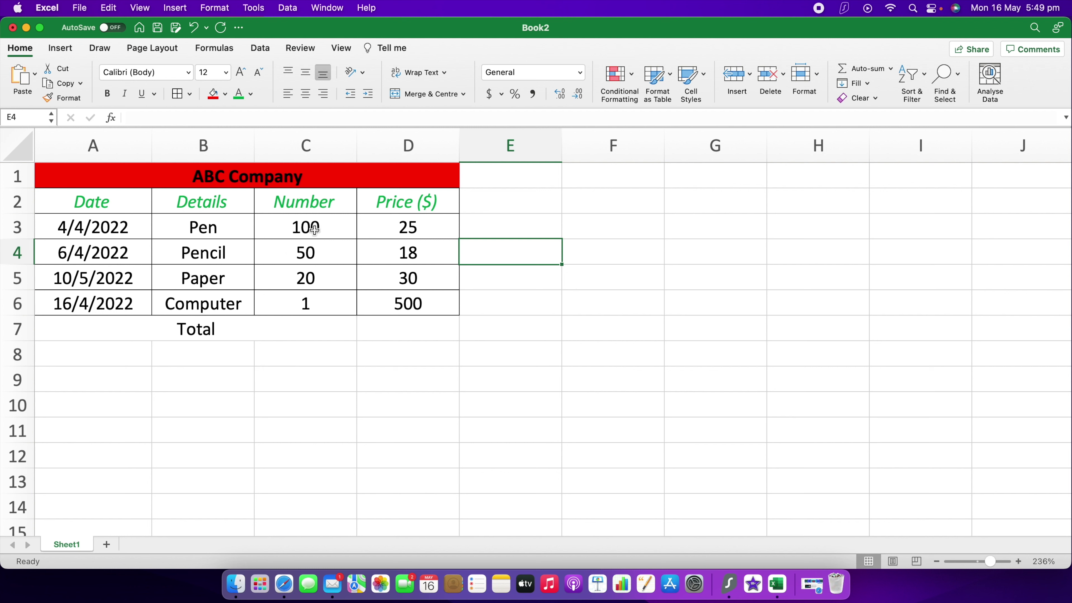
Step: Apply borders to the Total row, cells A7 through D7
click(144, 328)
mouse_move(242, 335)
mouse_down()
mouse_move(401, 337)
mouse_move(349, 338)
mouse_up()
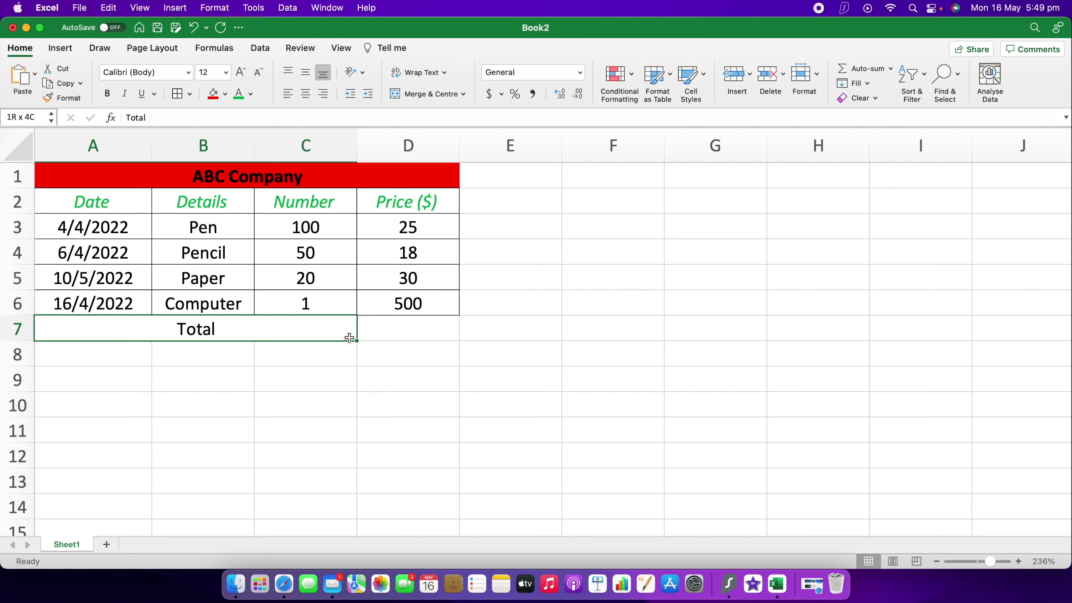
drag(349, 338, 402, 334)
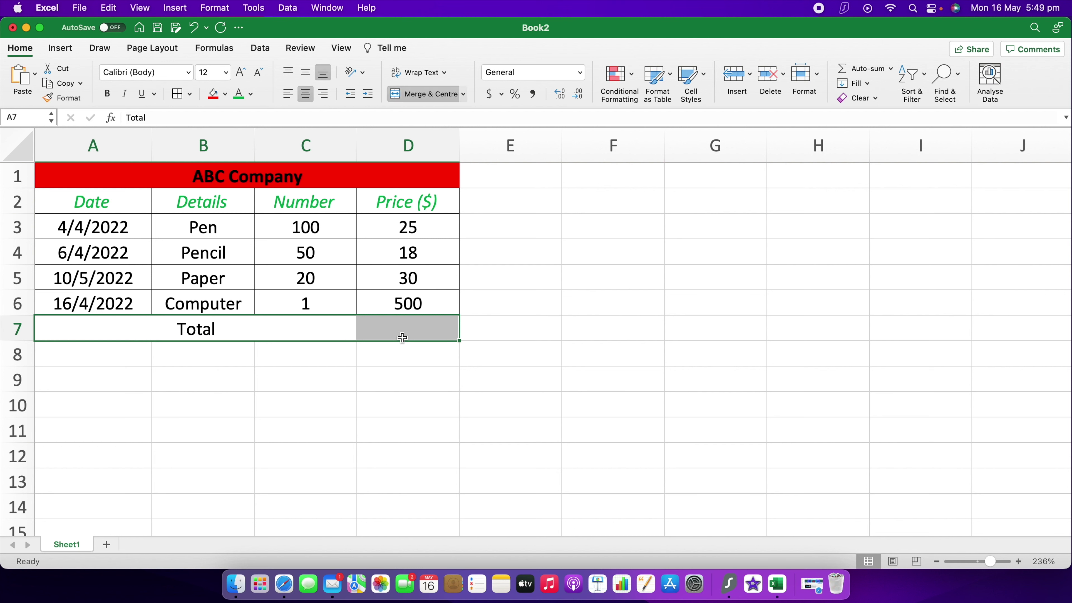
click(181, 98)
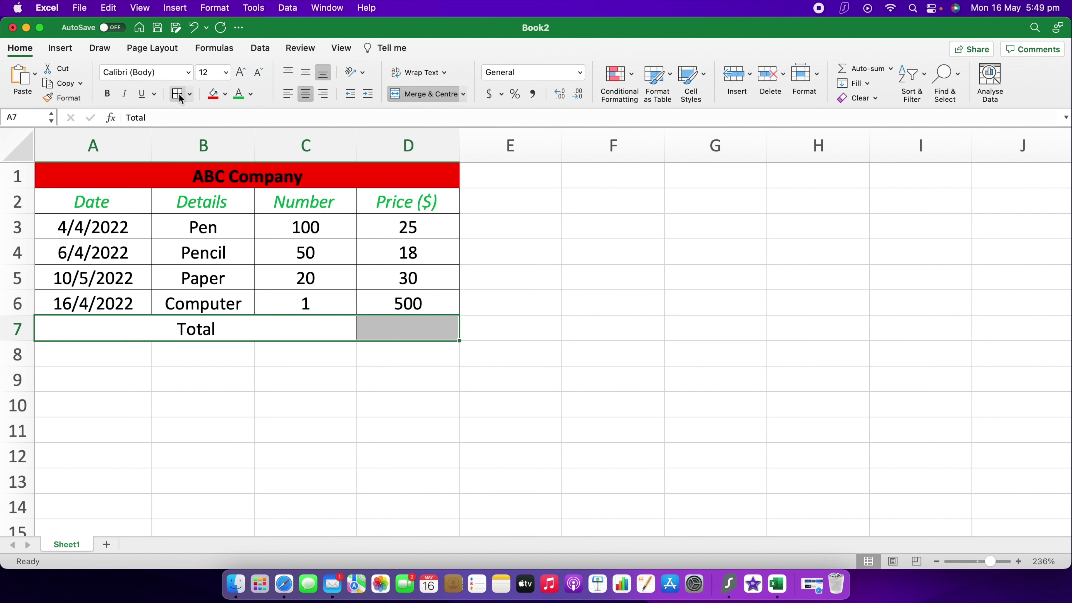
click(540, 334)
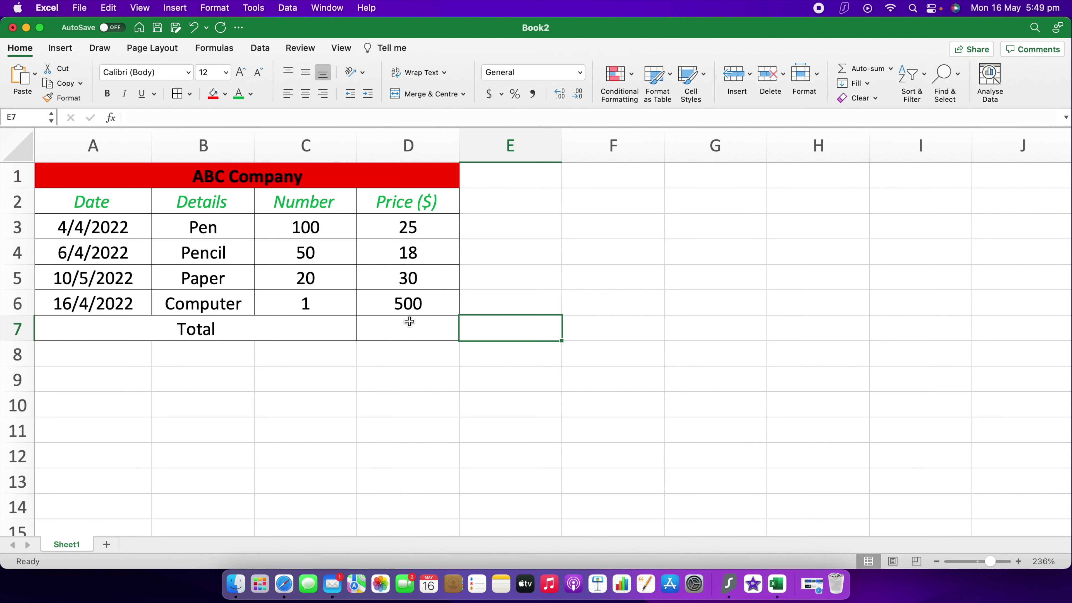
click(518, 242)
click(518, 233)
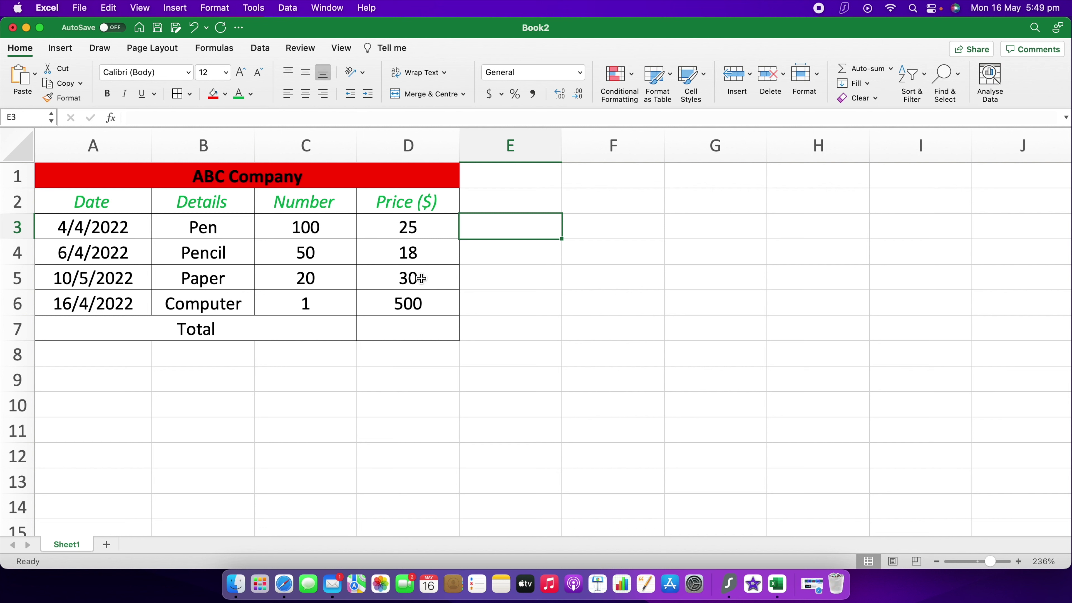
Step: AutoSum the prices in D3:D6 so D7 shows the total 573
click(387, 223)
drag(387, 223, 408, 293)
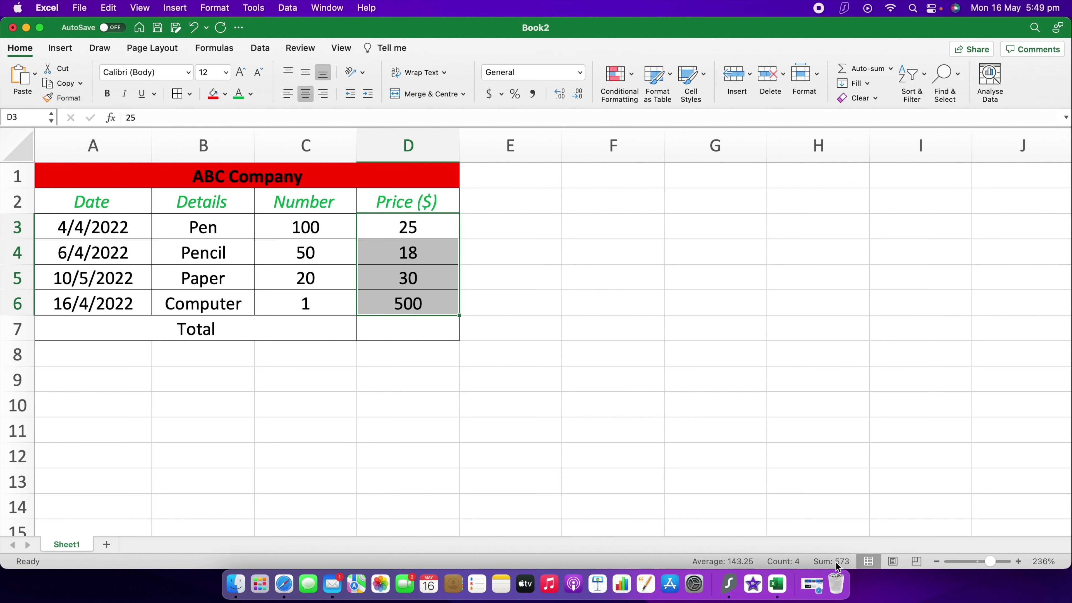
click(881, 71)
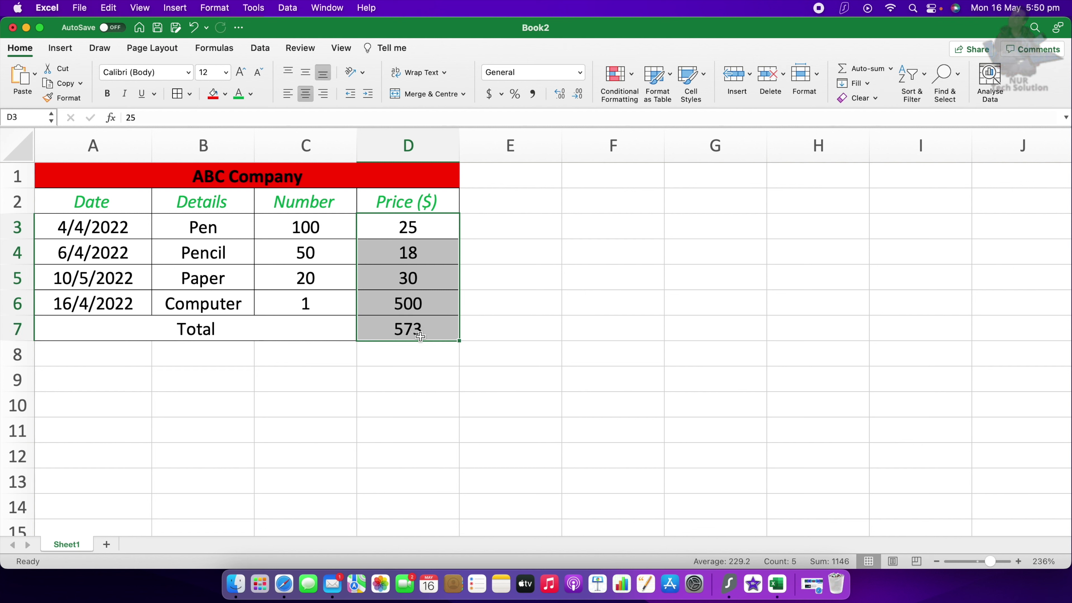
click(512, 304)
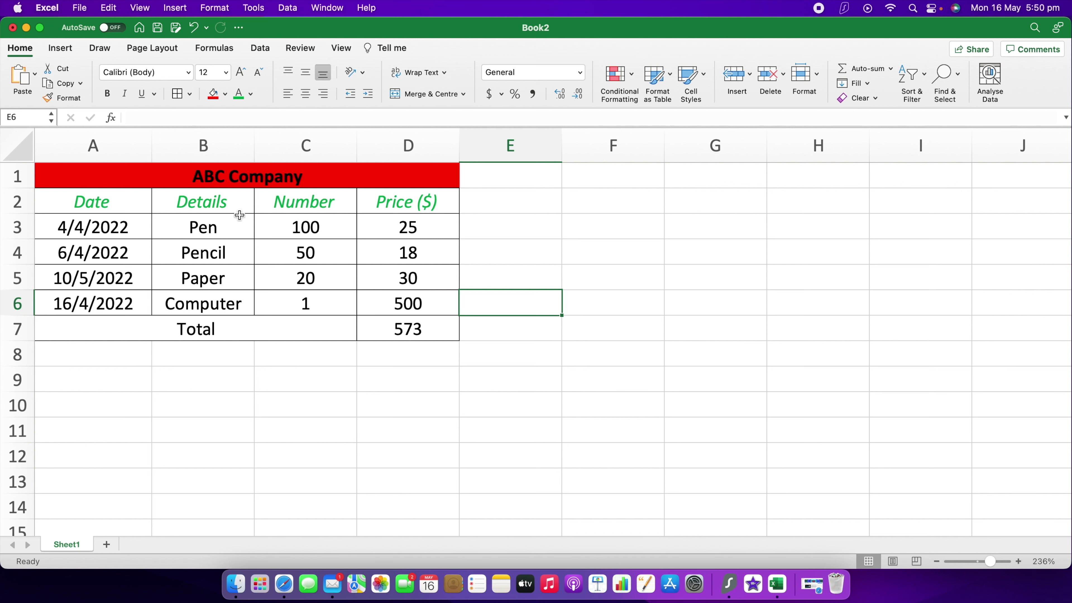
click(56, 49)
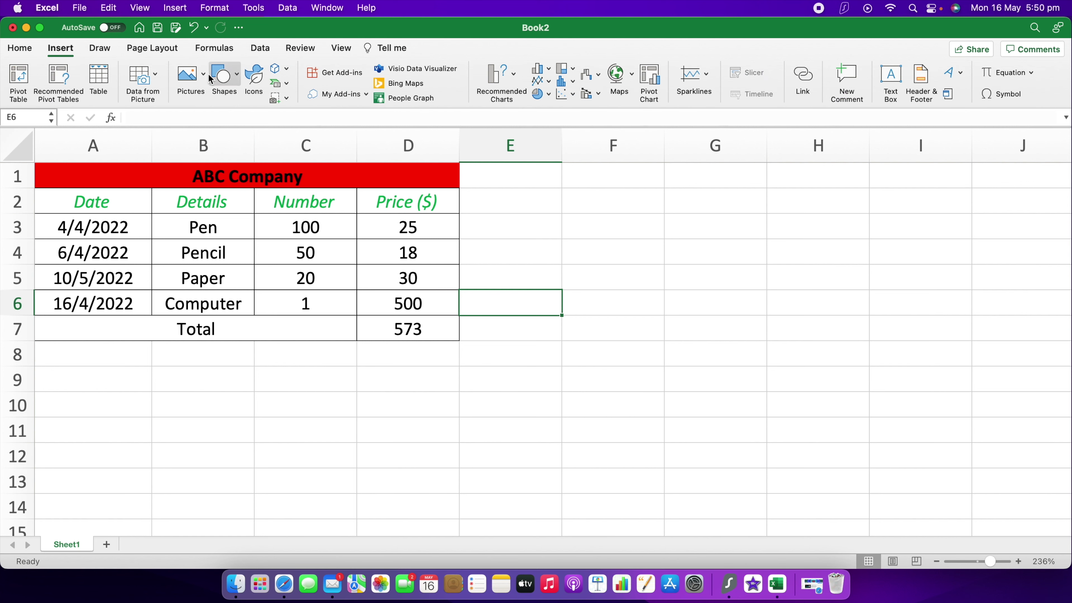
Step: Switch the ribbon to the Draw tab showing the pens and eraser
click(101, 51)
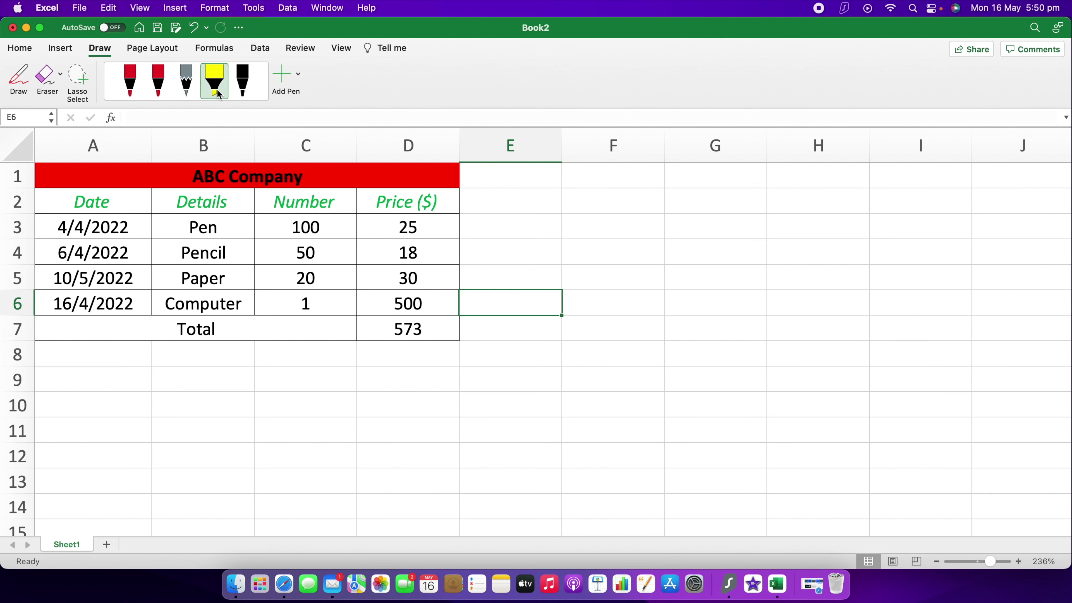
click(506, 258)
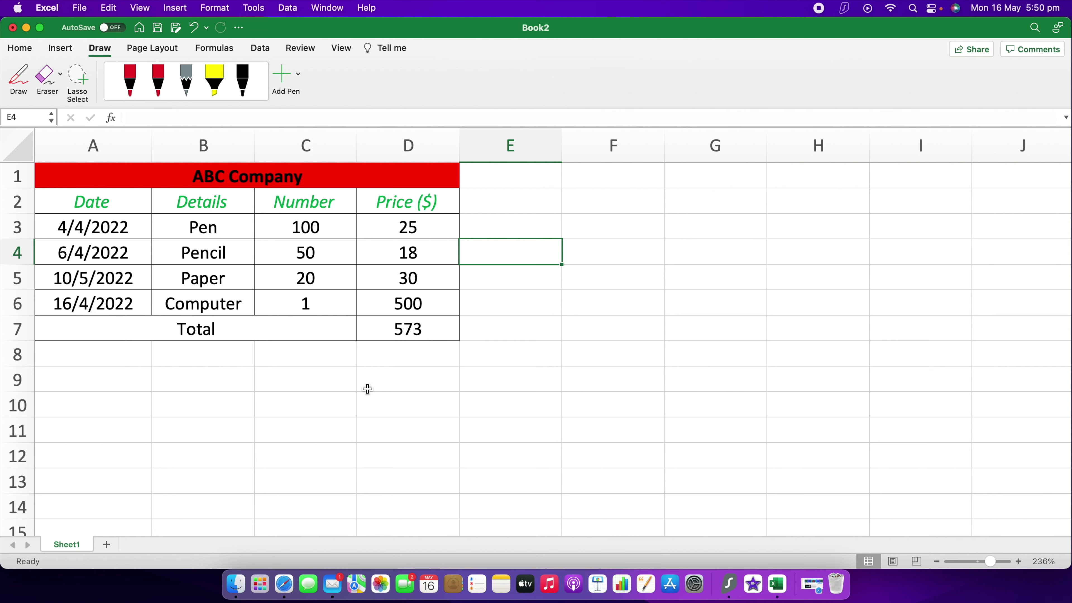
click(156, 29)
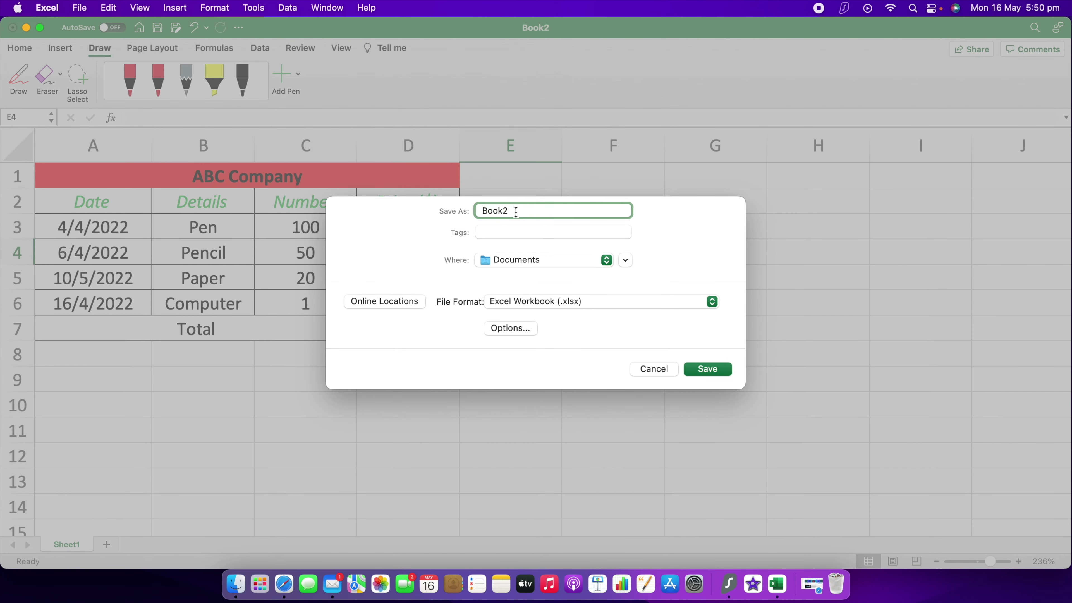
Step: Save the workbook to the Desktop as 'ABC Company' in Excel Workbook (.xlsx) format
text(A)
text(mpany)
click(607, 261)
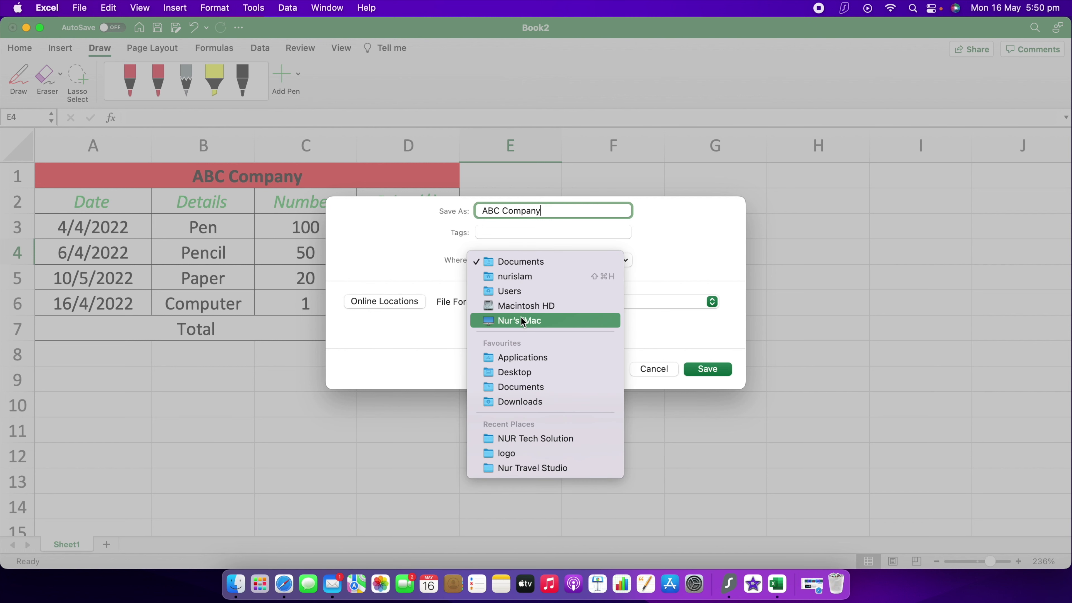
click(525, 372)
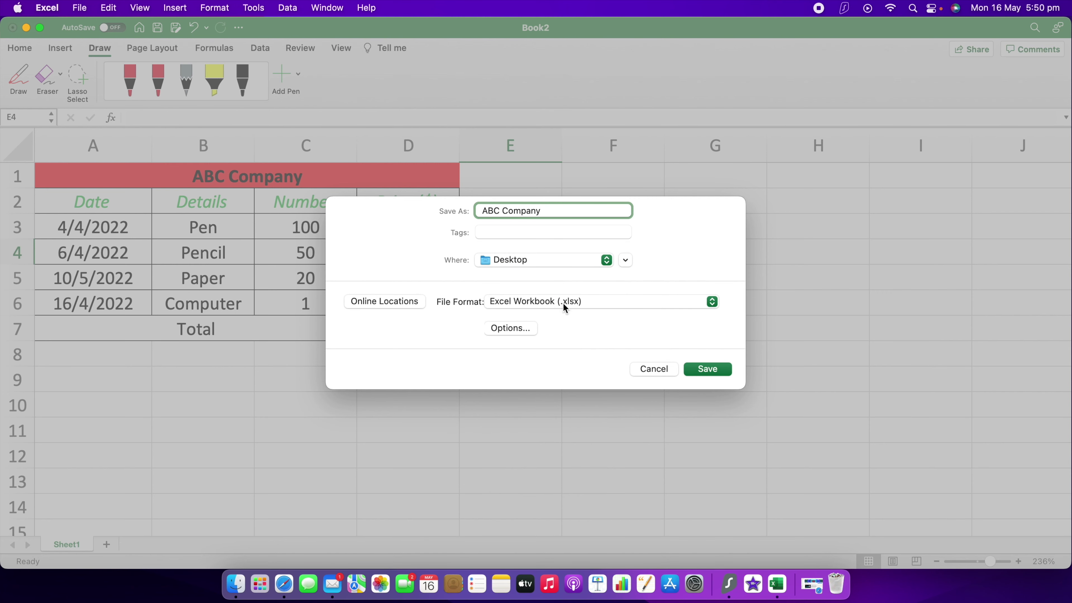
click(709, 368)
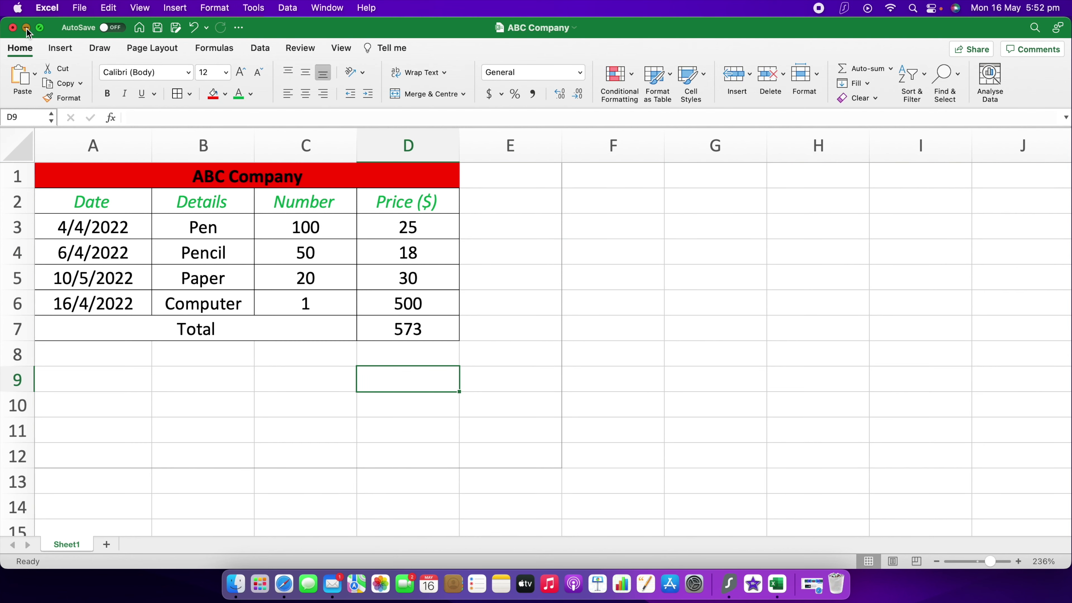
click(26, 28)
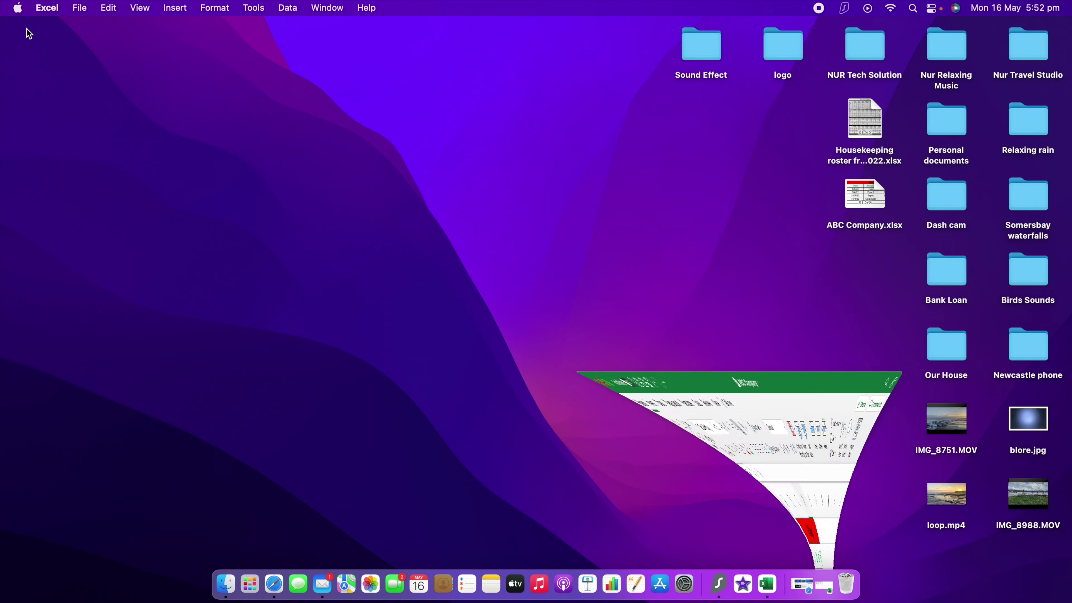
Step: Reopen ABC Company.xlsx from the Desktop and bring up Excel's File menu
double_click(863, 191)
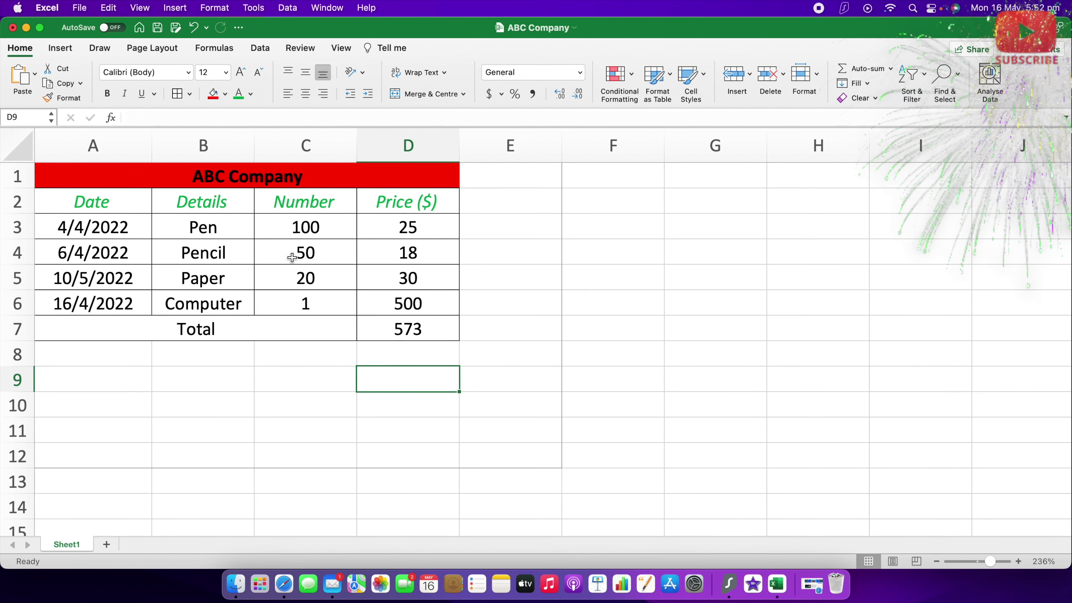
click(80, 8)
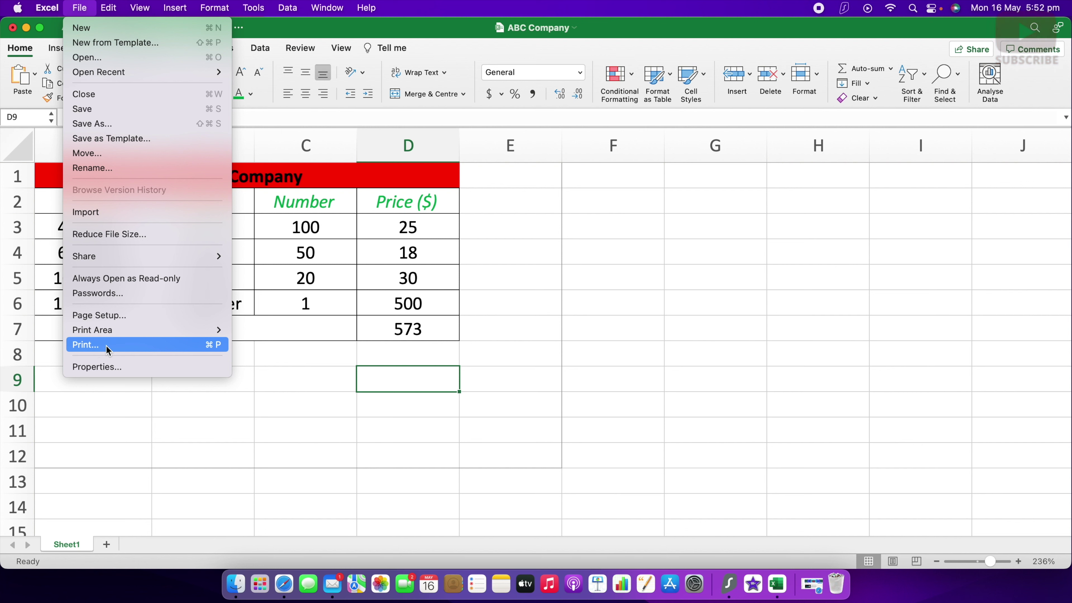
Step: Export the sheet from the print options as a PDF named 'ABC Company' on the Desktop
click(107, 347)
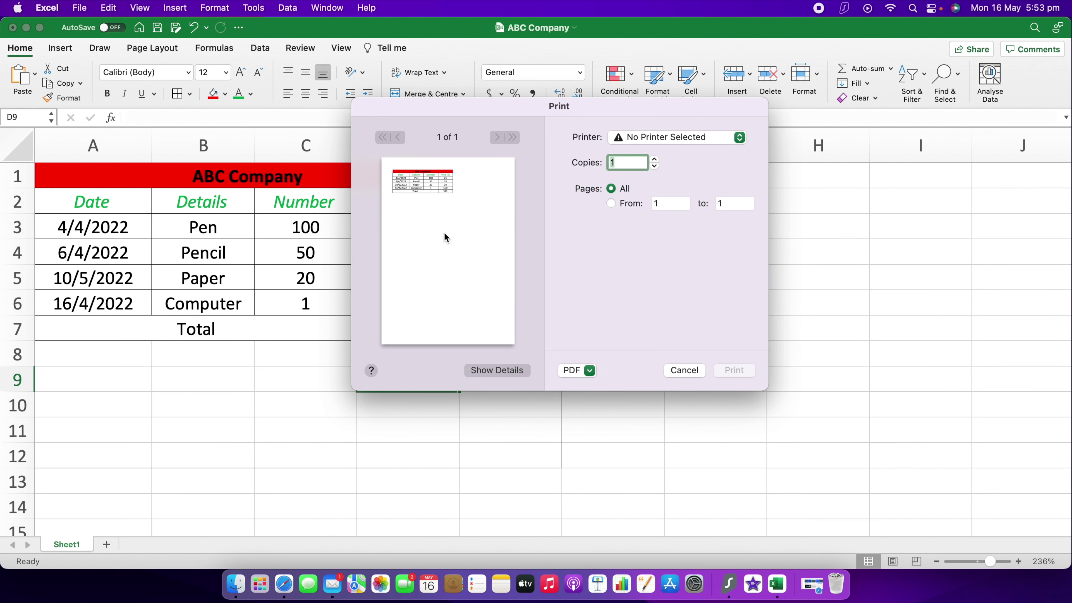
click(739, 138)
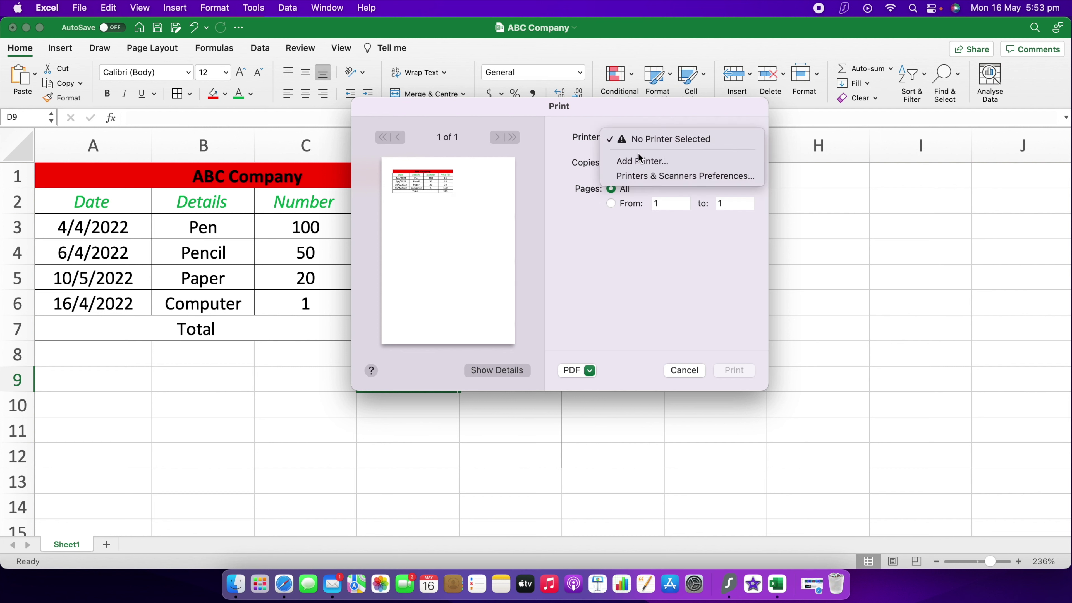
click(632, 234)
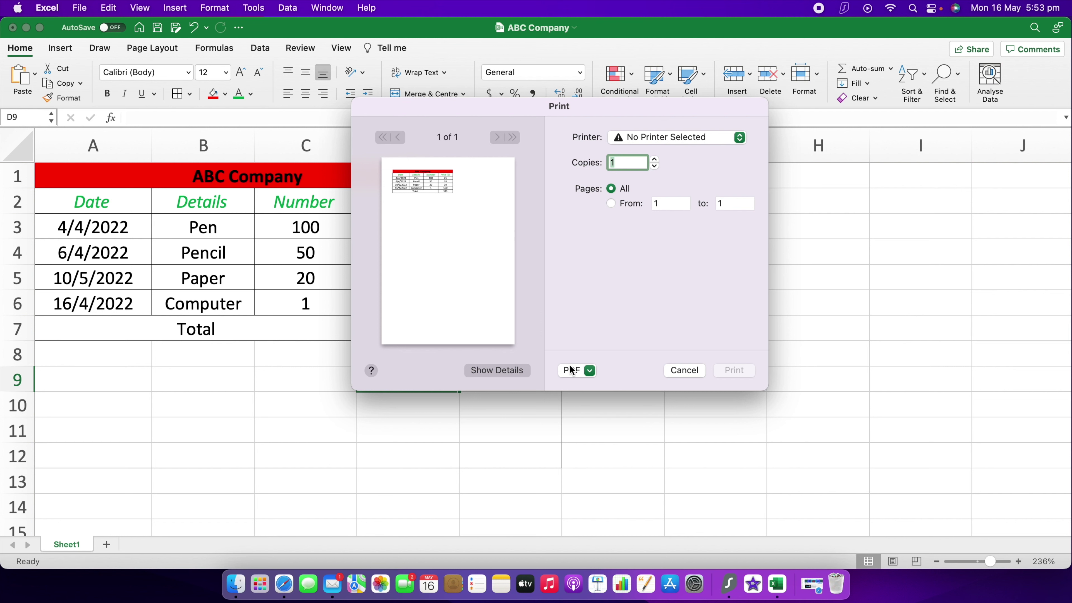
click(590, 370)
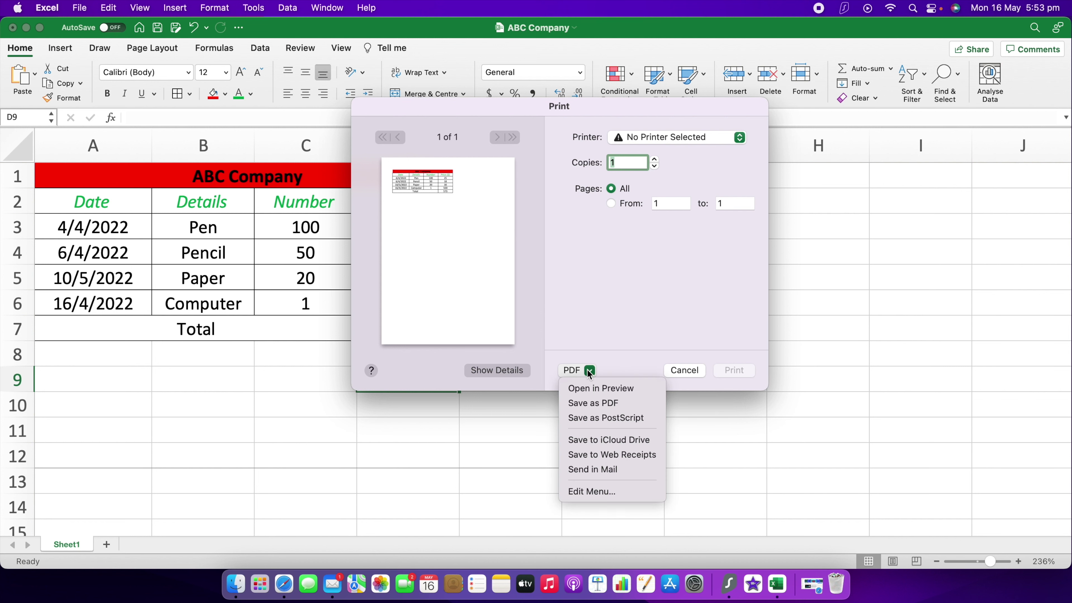
click(606, 403)
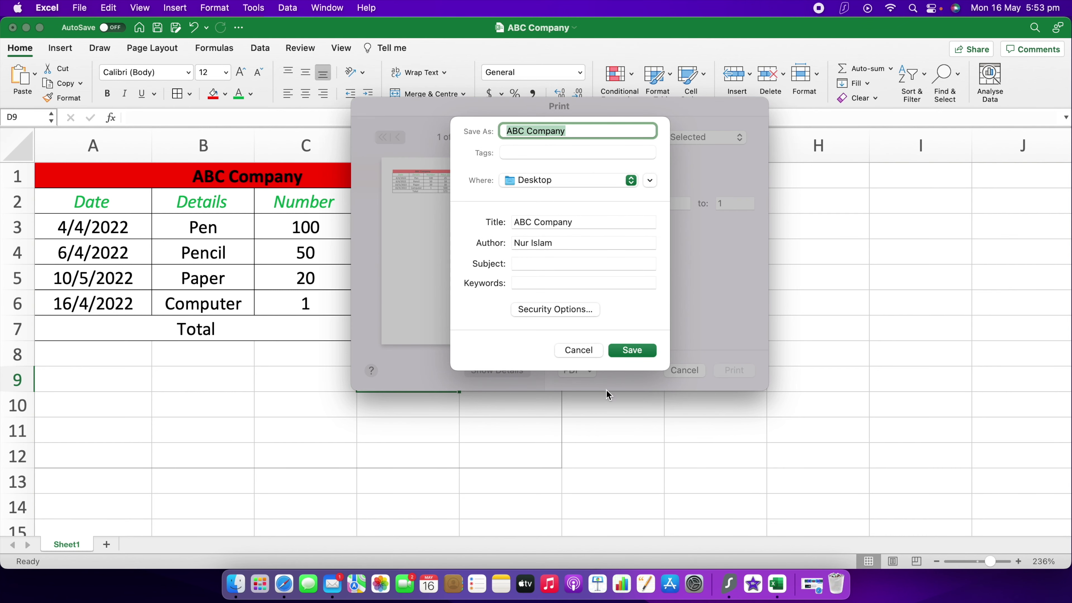
click(629, 351)
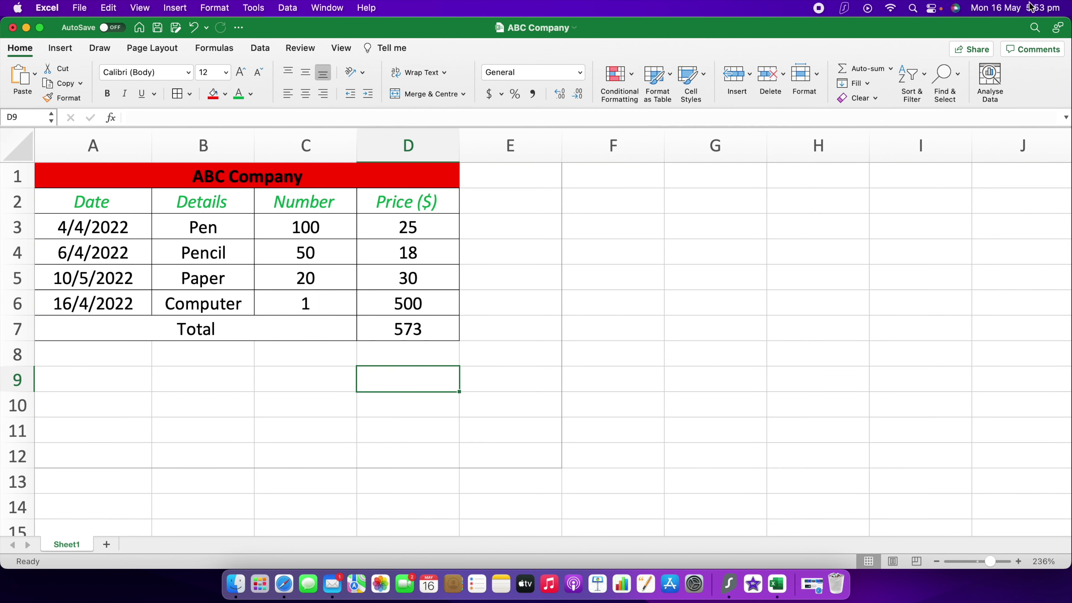
click(27, 28)
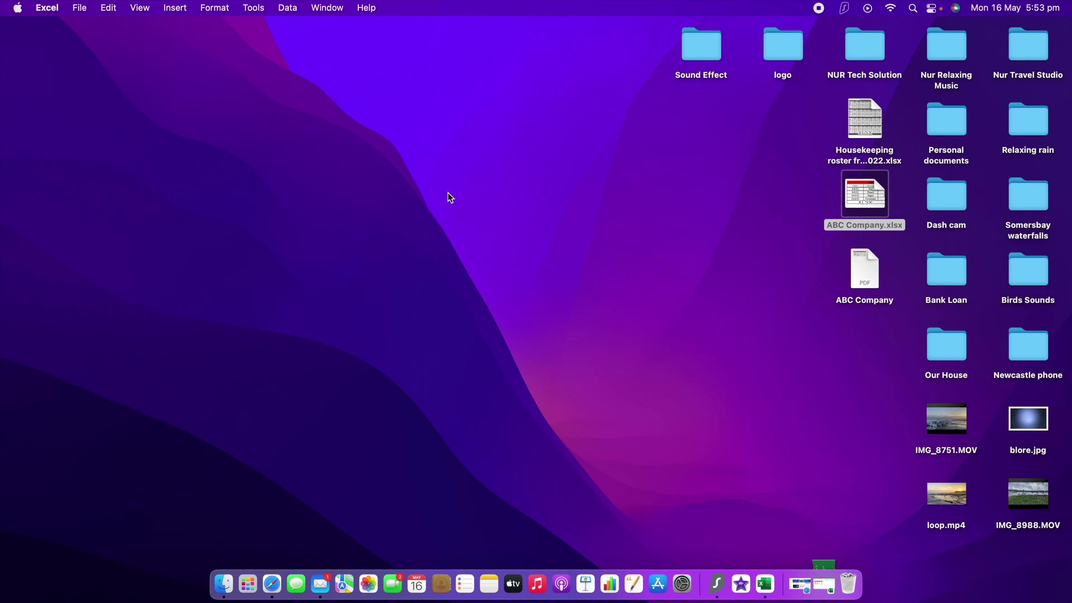
double_click(862, 278)
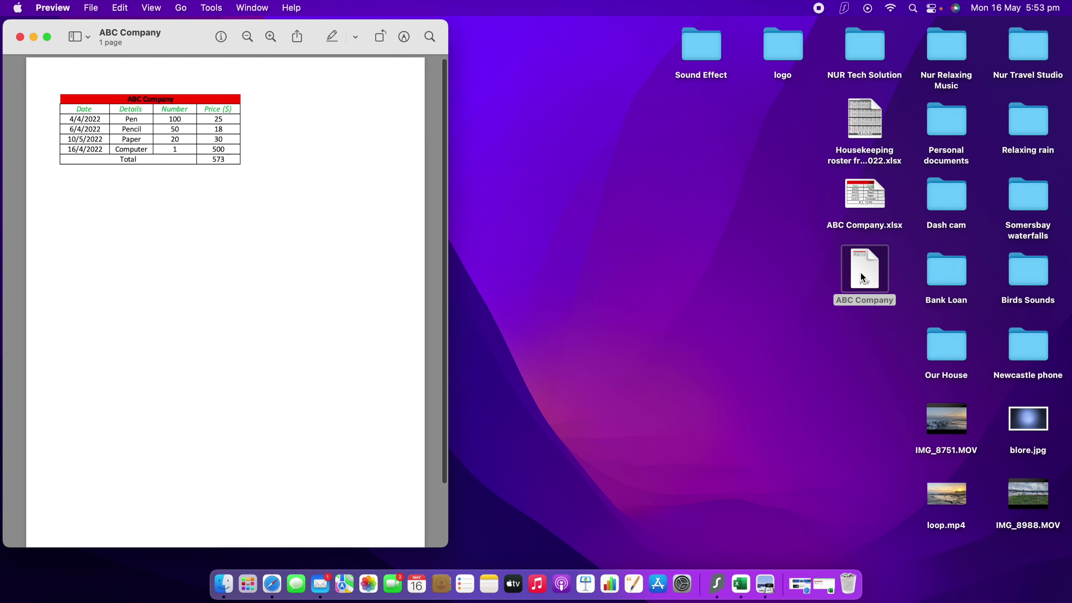
drag(447, 179, 940, 207)
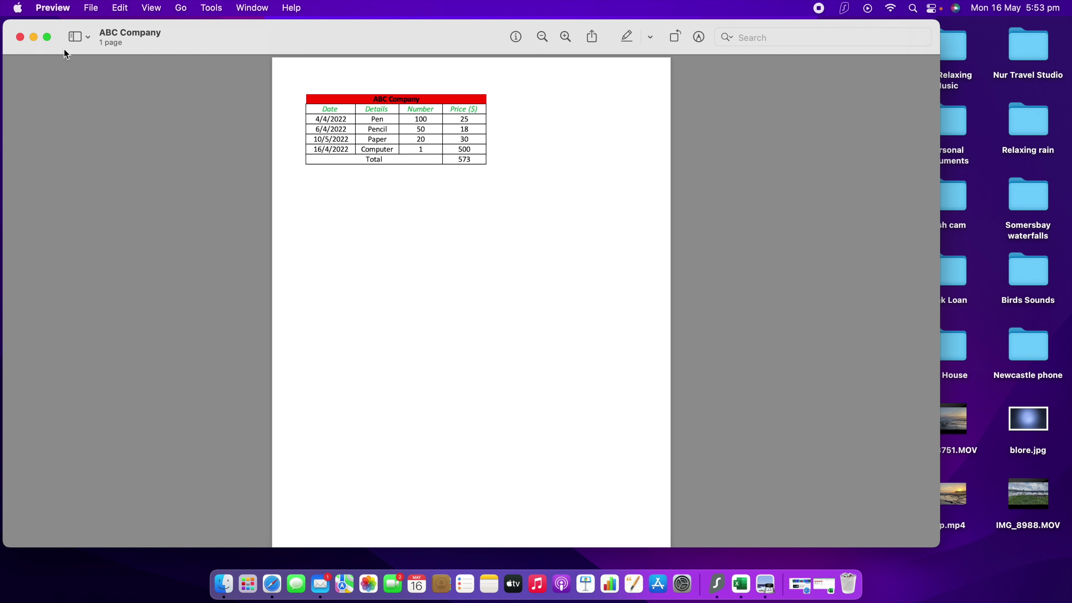
click(20, 37)
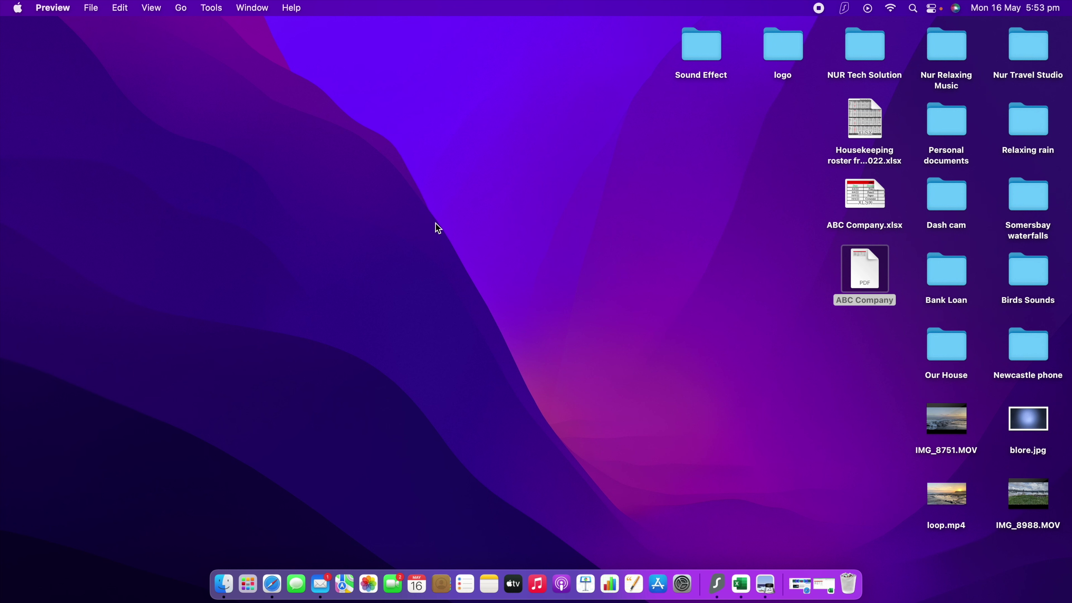